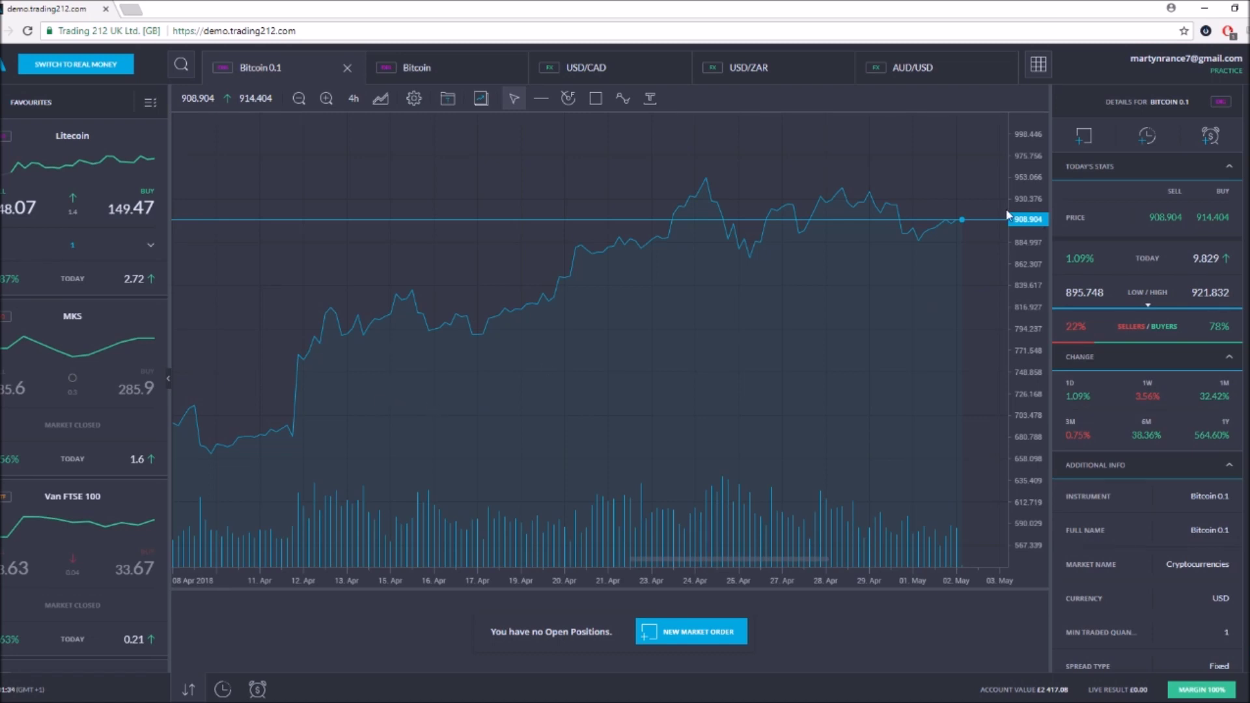
Step: Open the Result report from the account menu's Reports submenu, showing seven closed positions worth GBP 1 659.51
mouse_move(1159, 86)
mouse_move(1135, 105)
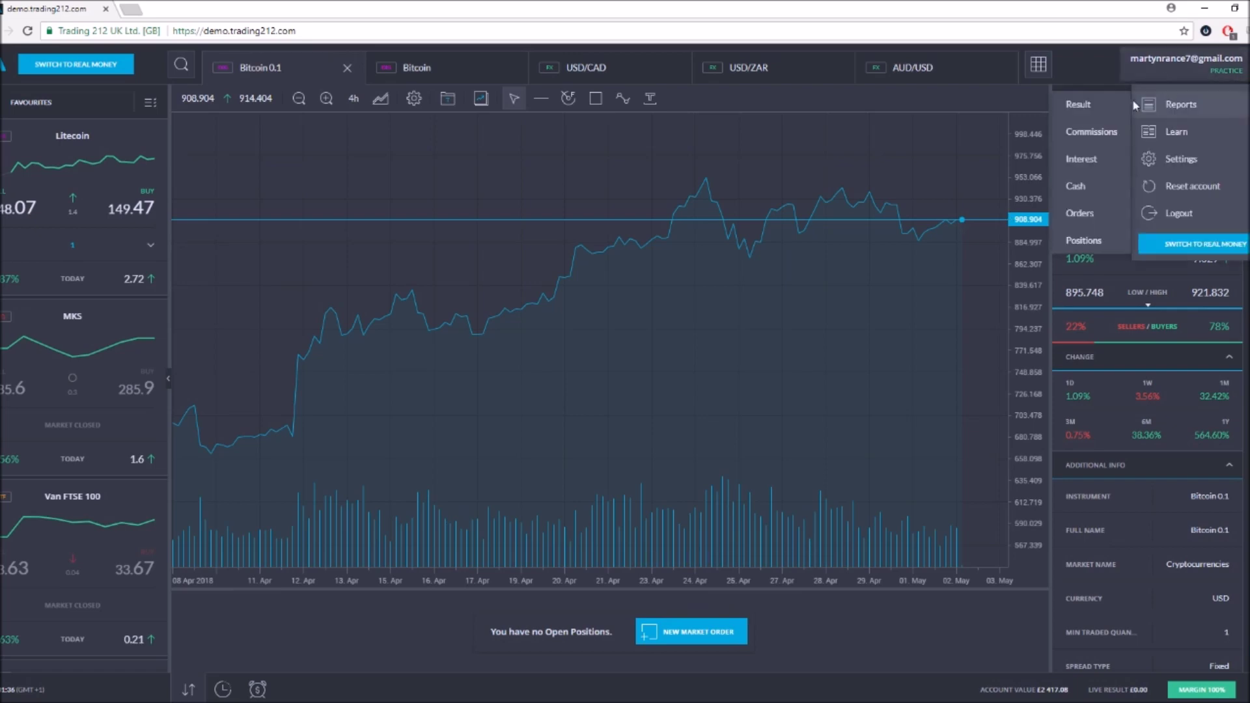
click(1067, 107)
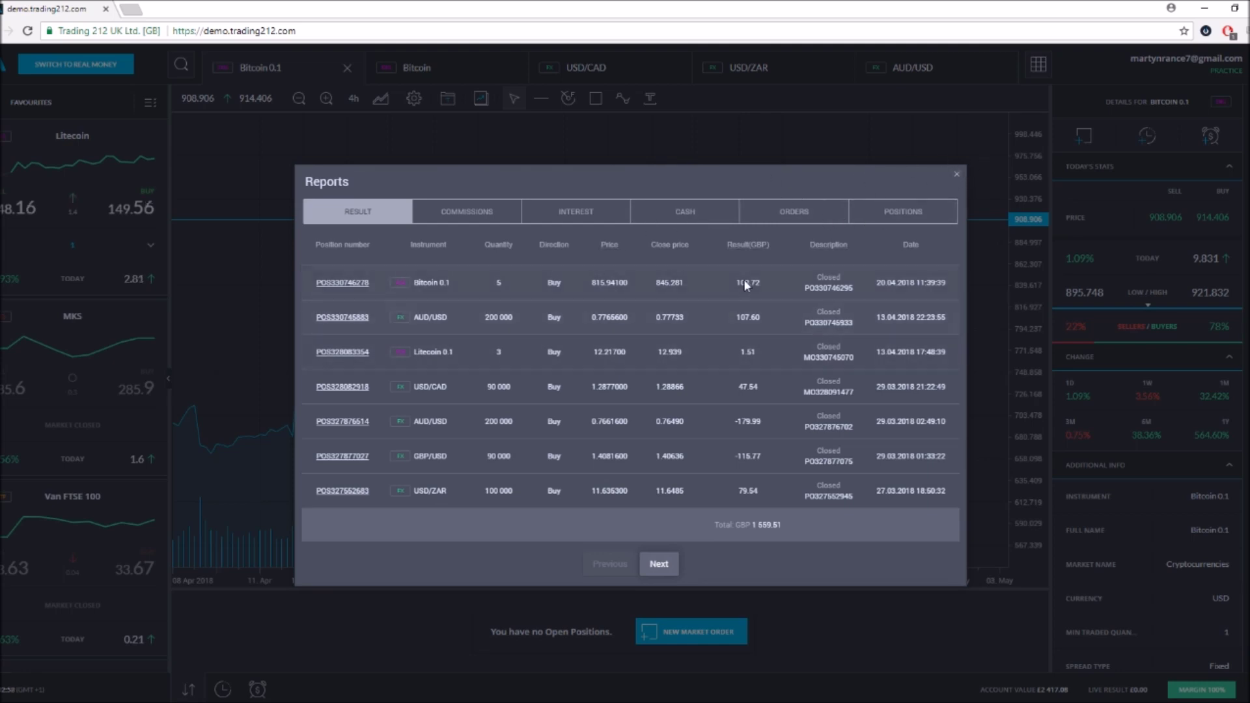
Step: Close the Result report, reopen it from the account menu, then close it again
click(956, 174)
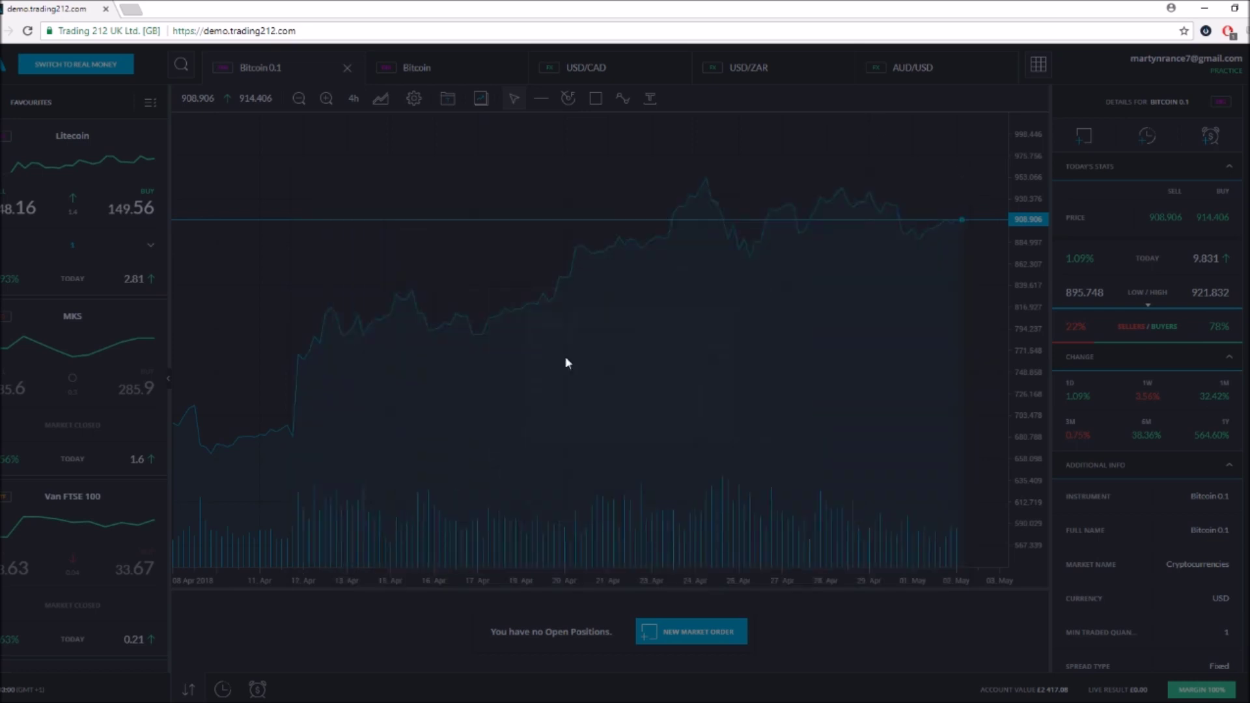
click(1213, 69)
mouse_move(1215, 99)
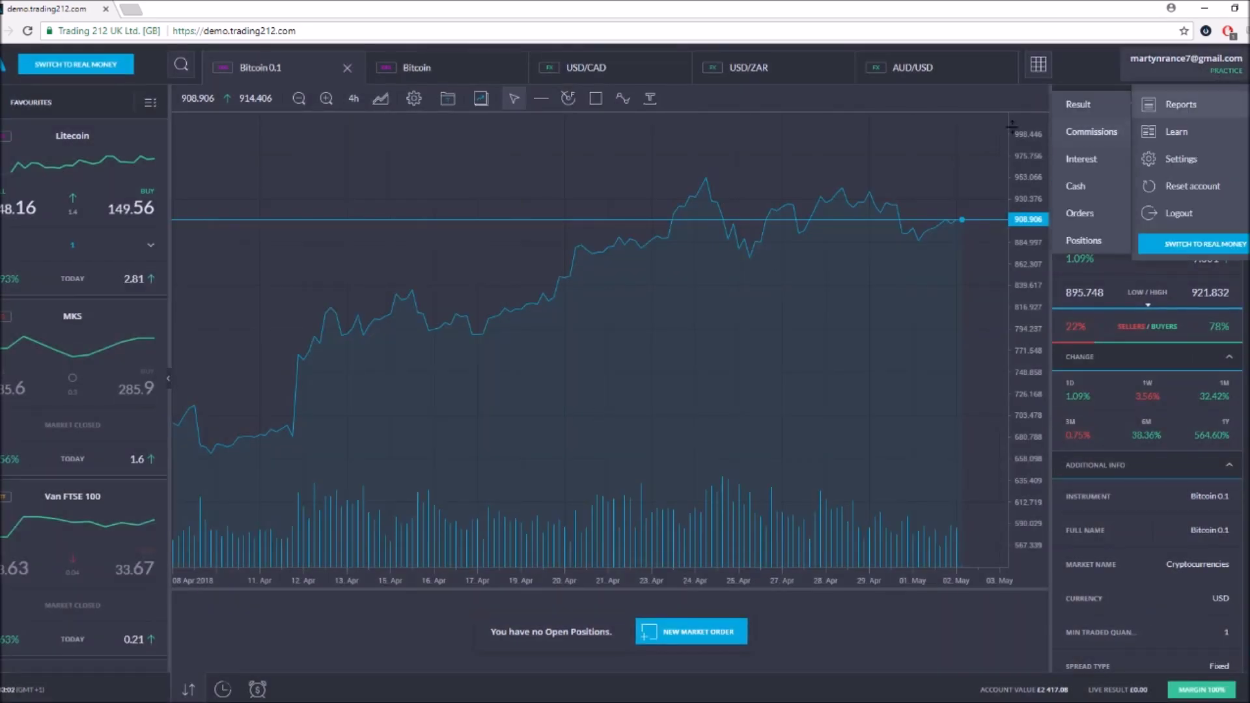
click(1068, 101)
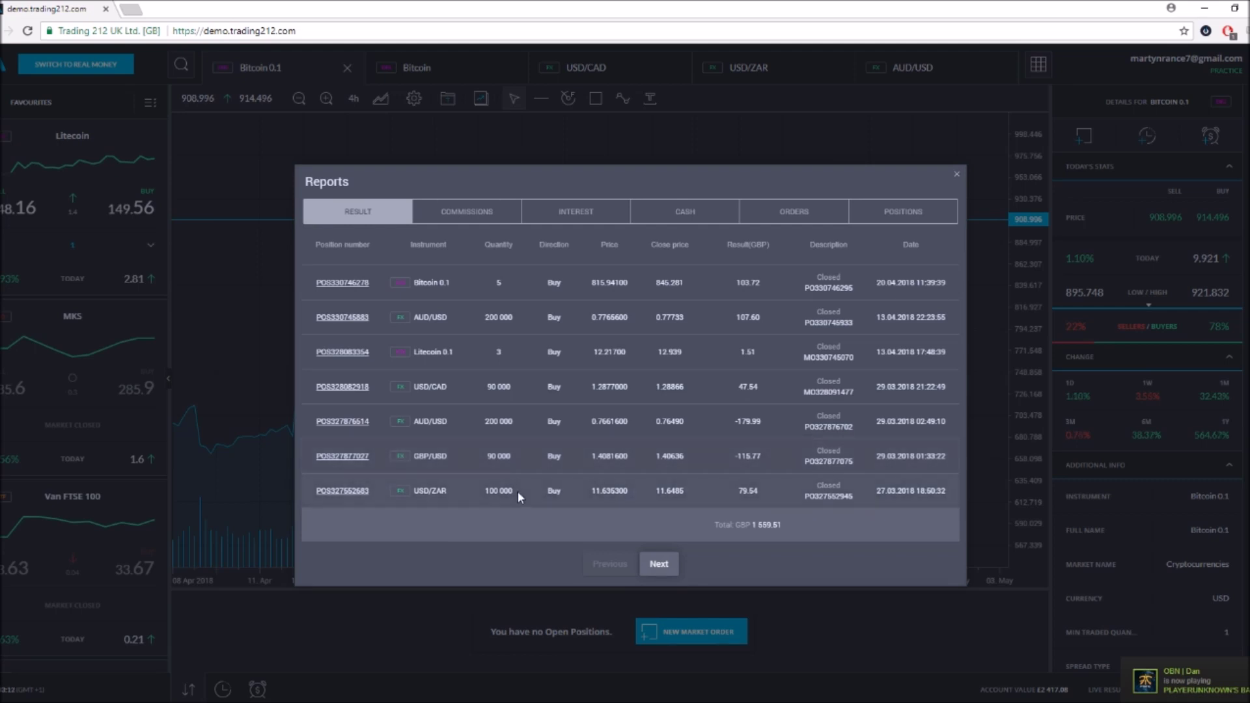
click(957, 176)
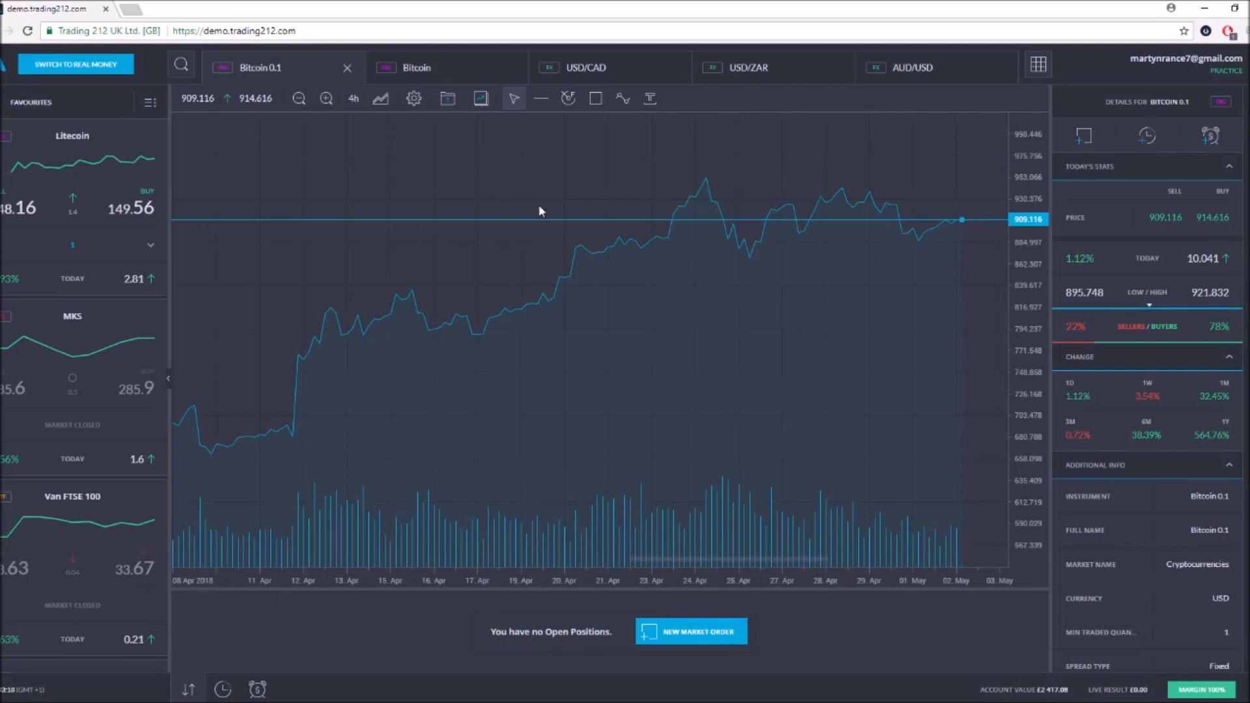
Step: Close the Bitcoin 0.1 chart and switch the Bitcoin chart to 1-day candles
click(347, 68)
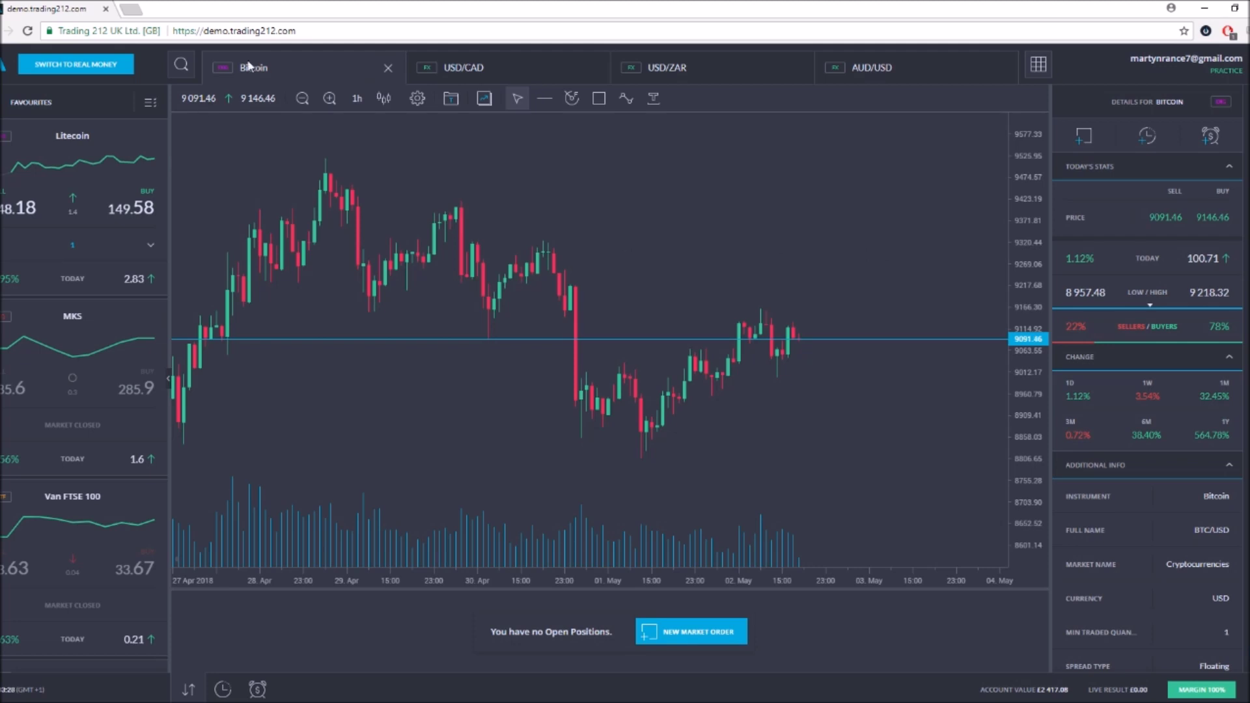
click(357, 100)
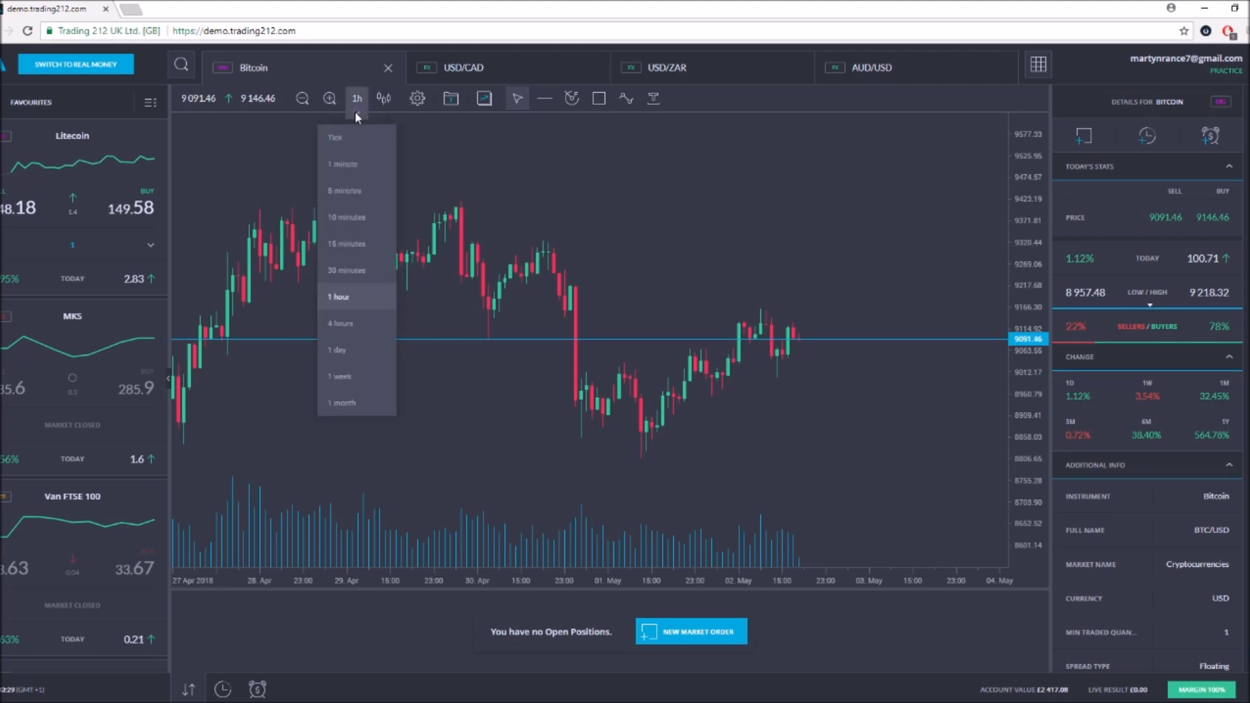
click(324, 353)
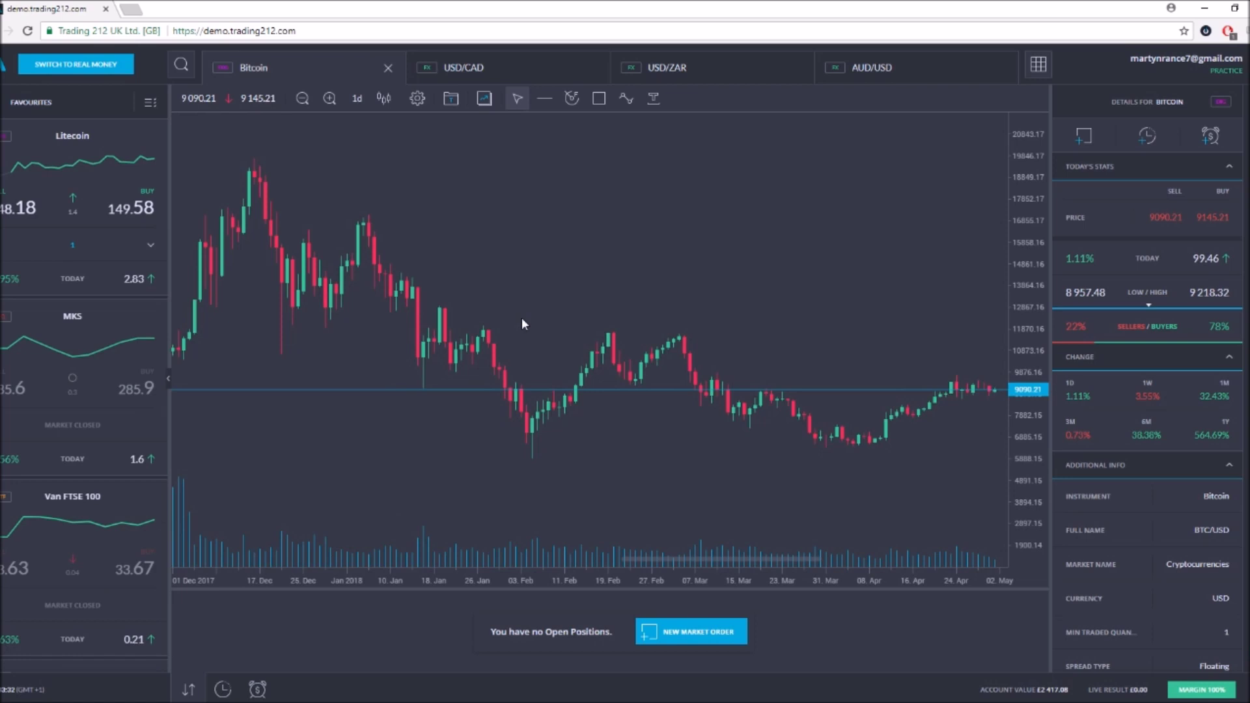
Step: Pan through the daily Bitcoin candles, then close the Bitcoin chart
scroll(662, 404, right, 2)
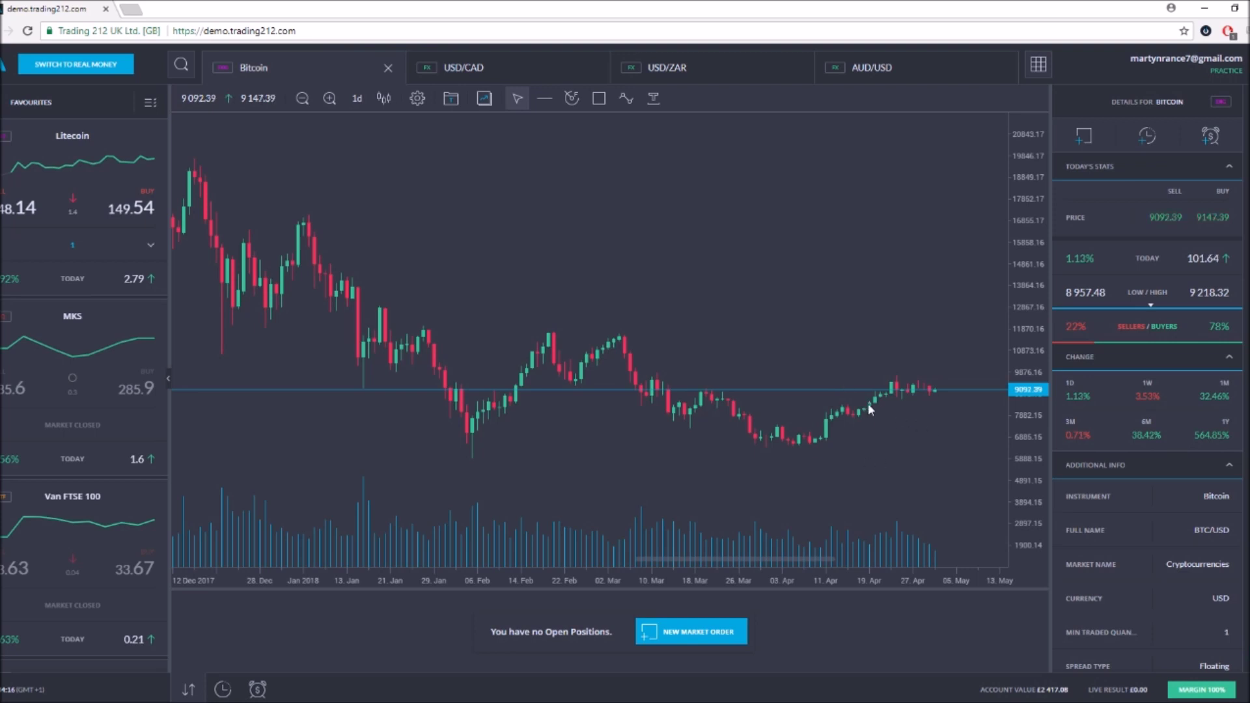
drag(869, 409, 473, 396)
drag(805, 303, 763, 344)
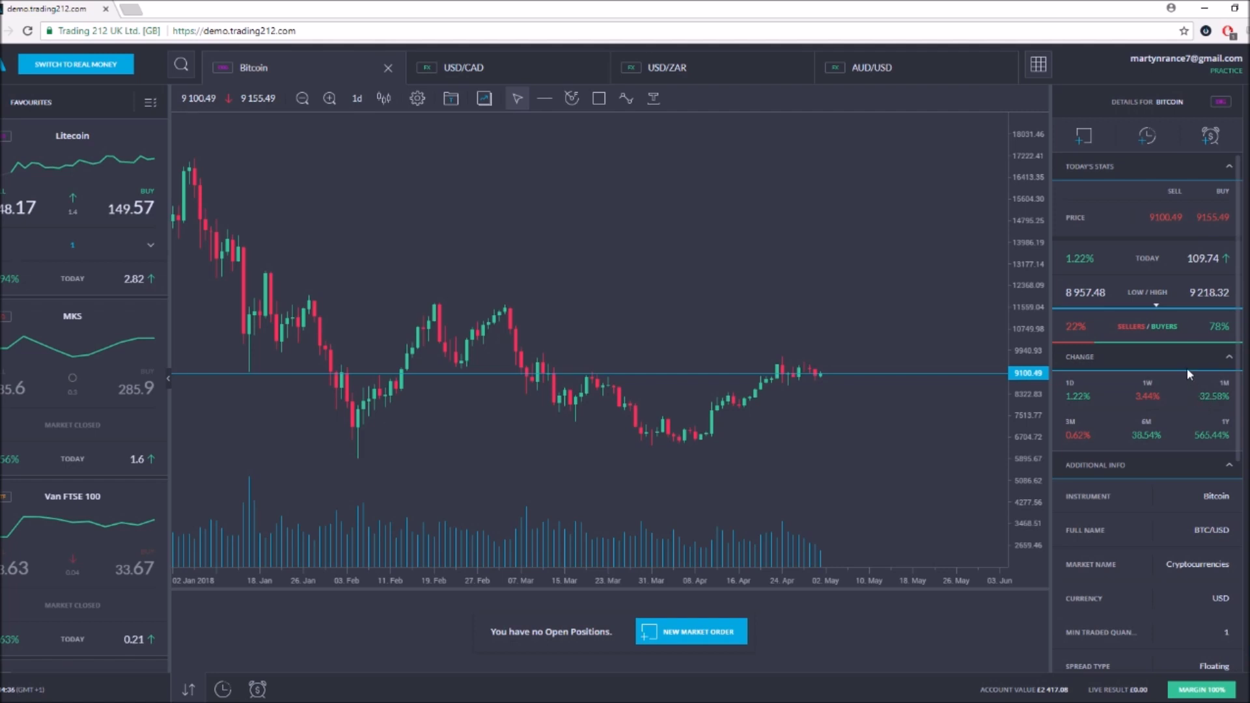
drag(1046, 408, 710, 494)
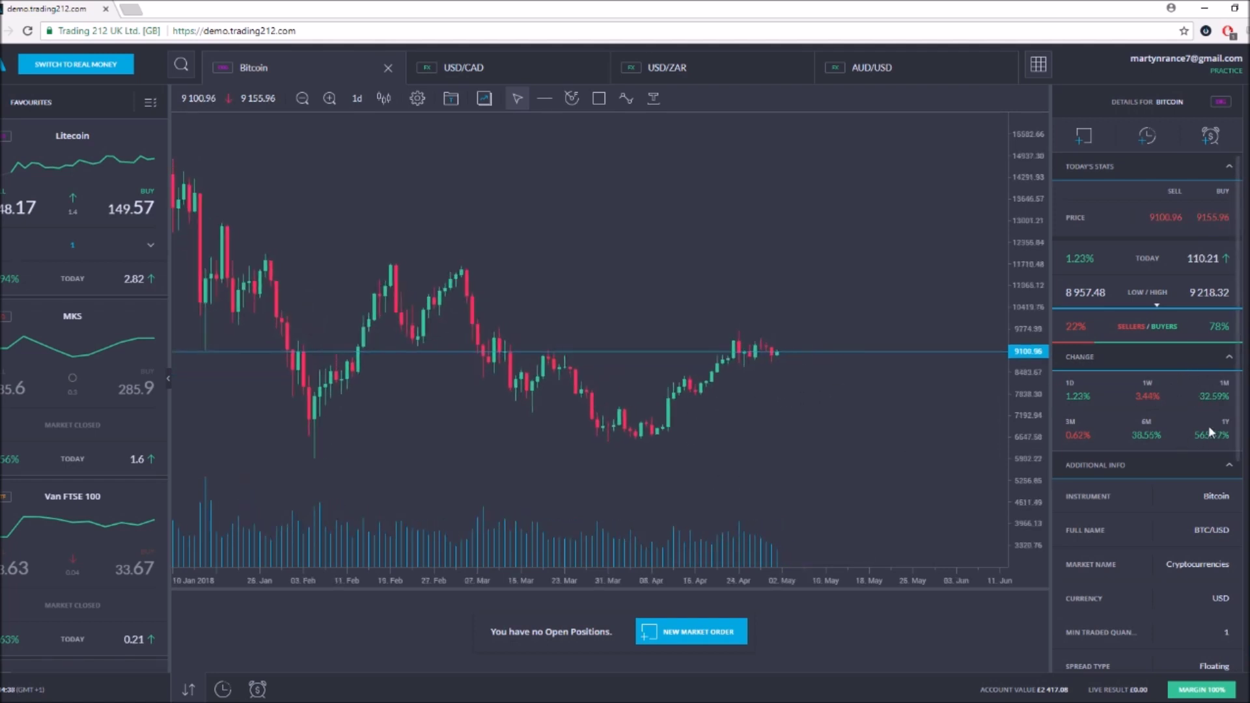
scroll(1209, 425, down, 3)
scroll(1099, 417, up, 3)
drag(634, 401, 684, 413)
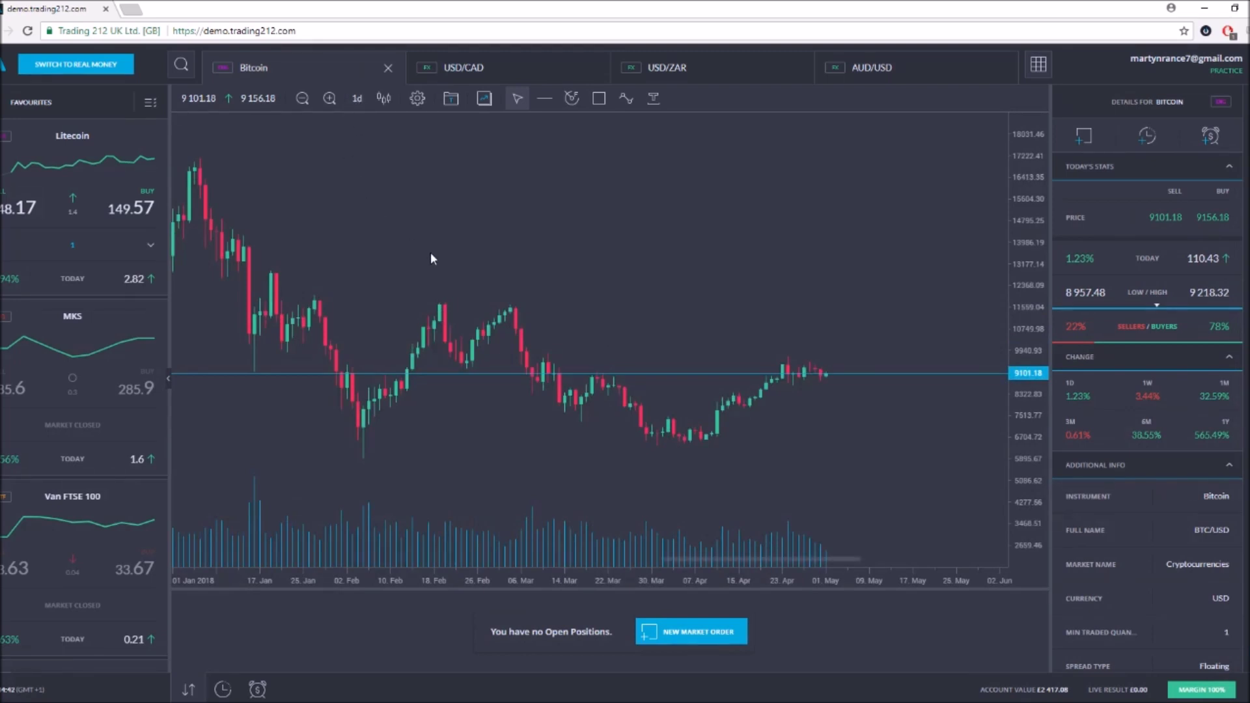
click(390, 68)
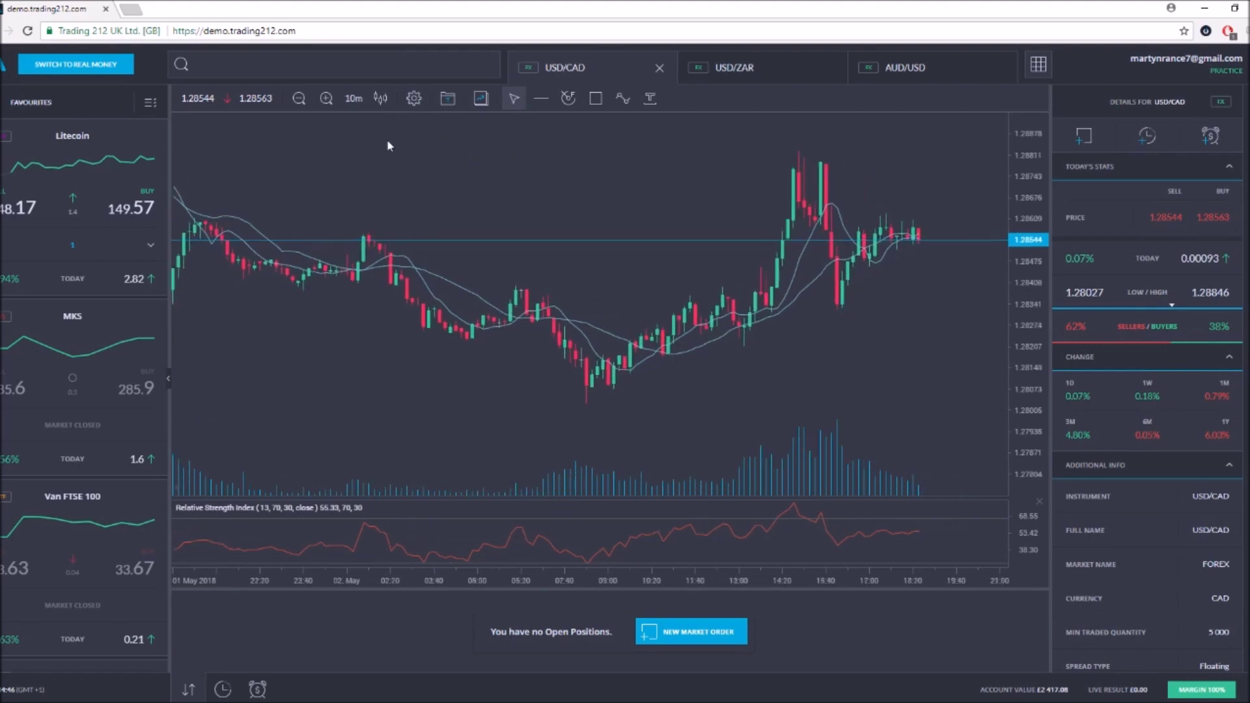
Step: Browse the USD/ZAR and USD/CAD charts, then settle on the 30-minute AUD/USD chart
click(794, 68)
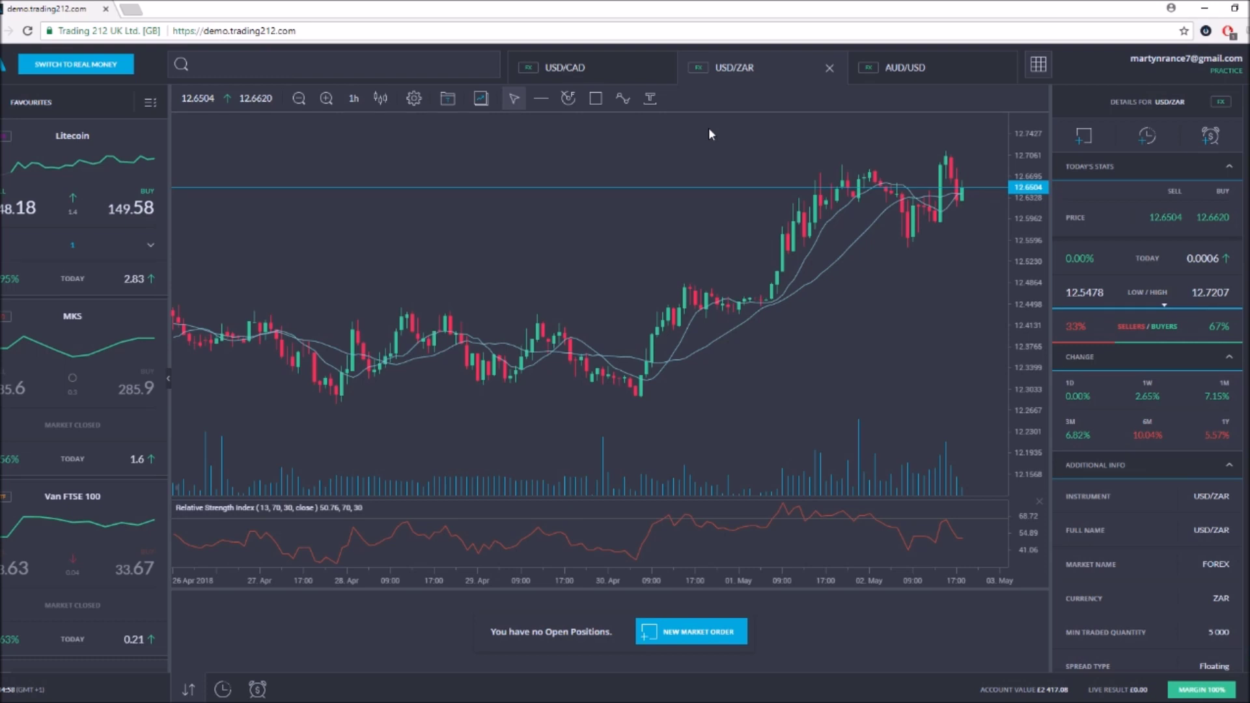
drag(624, 283, 603, 227)
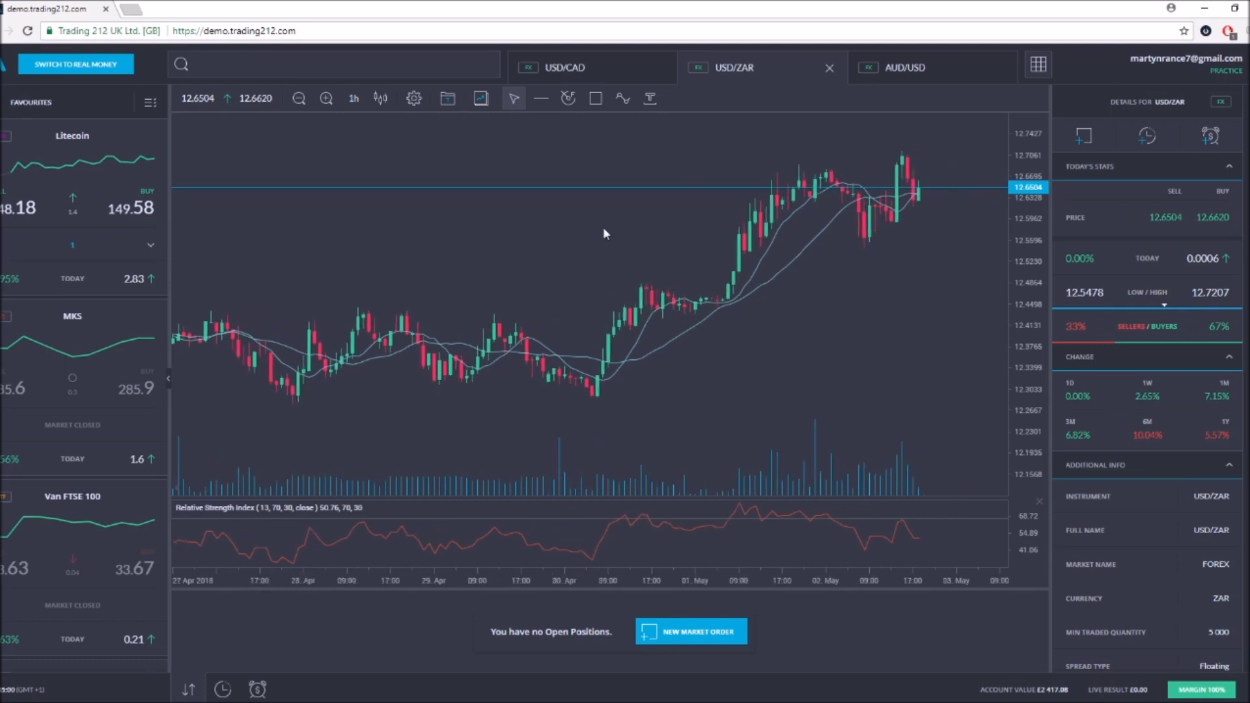
click(626, 71)
click(915, 68)
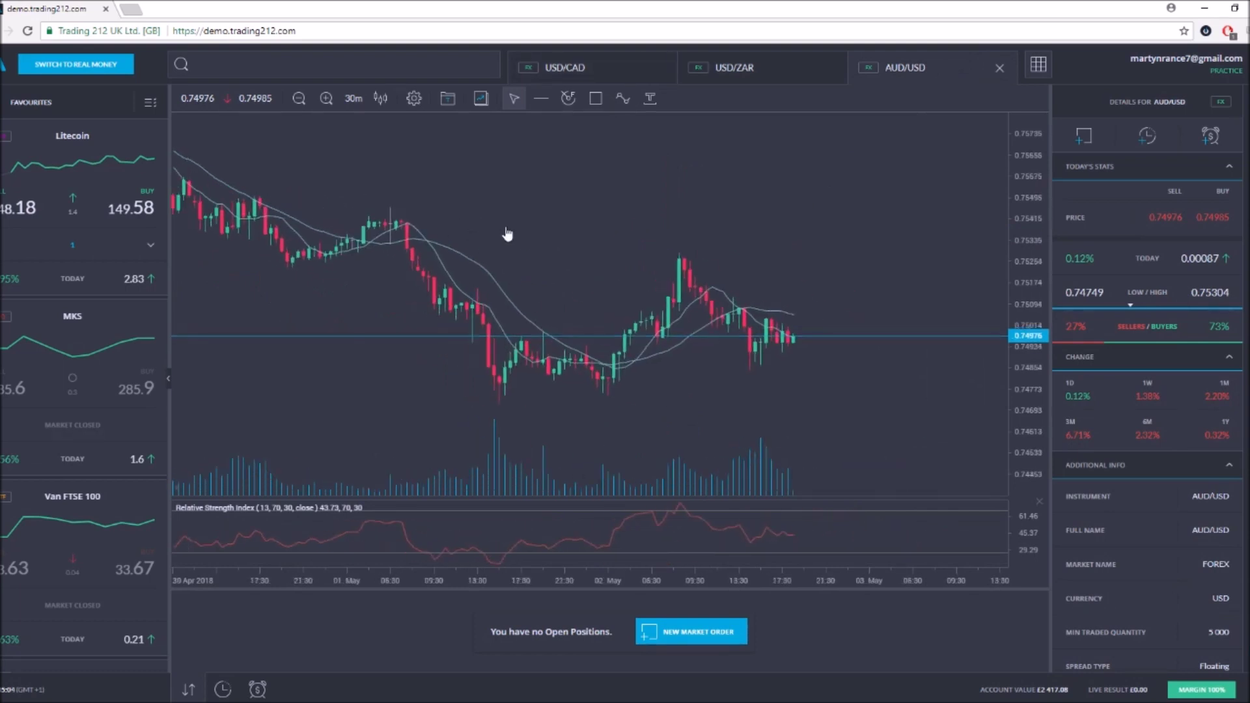
scroll(507, 234, down, 3)
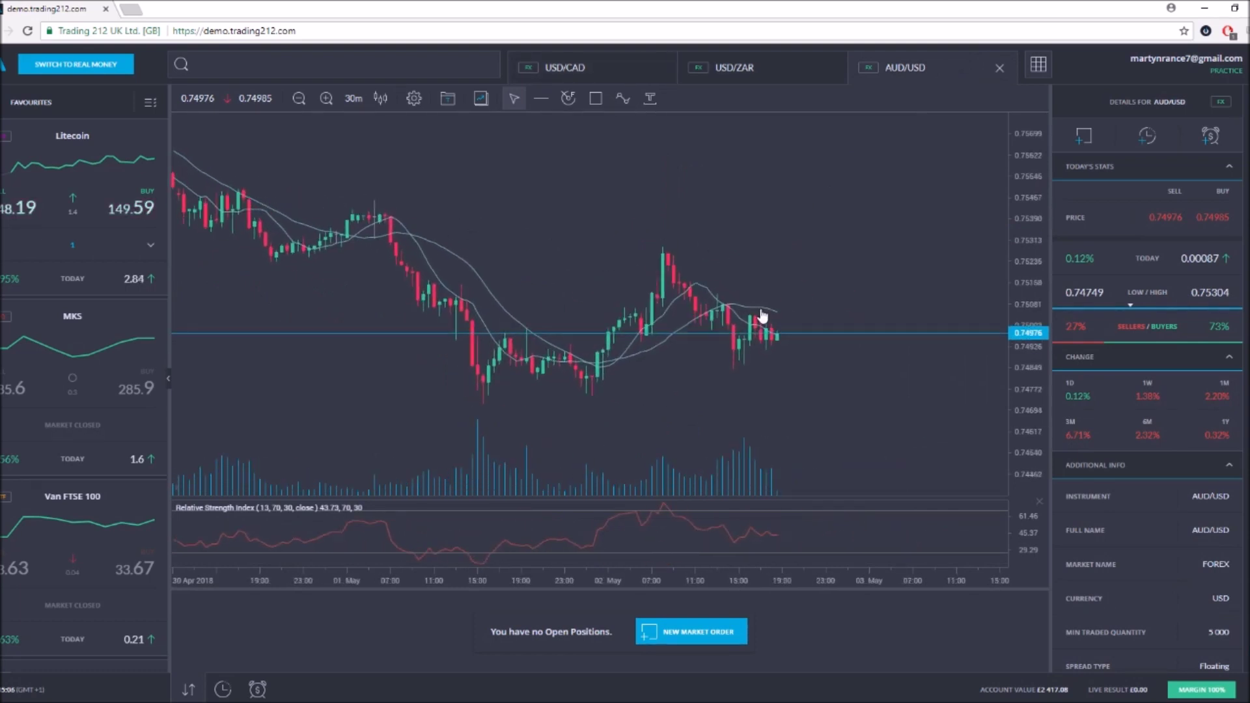
scroll(763, 316, up, 5)
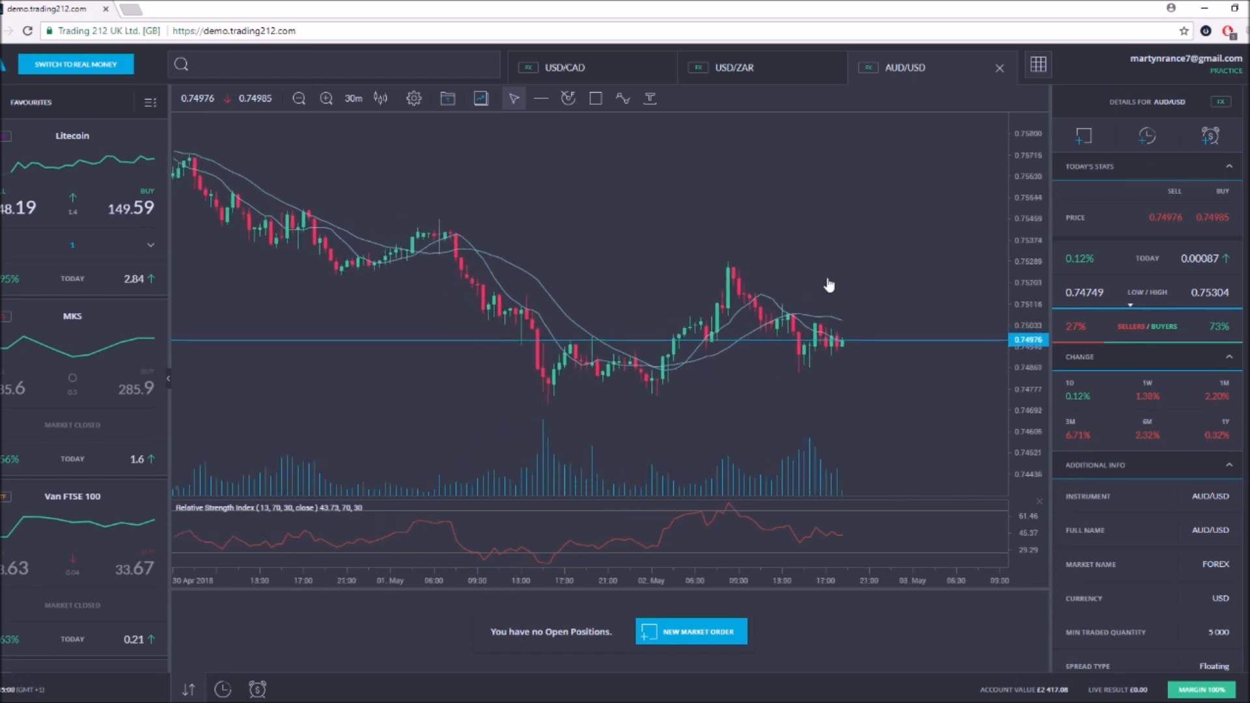
Step: Open the Top Losers watchlist and open a chart for SnapChat from its context menu
click(35, 112)
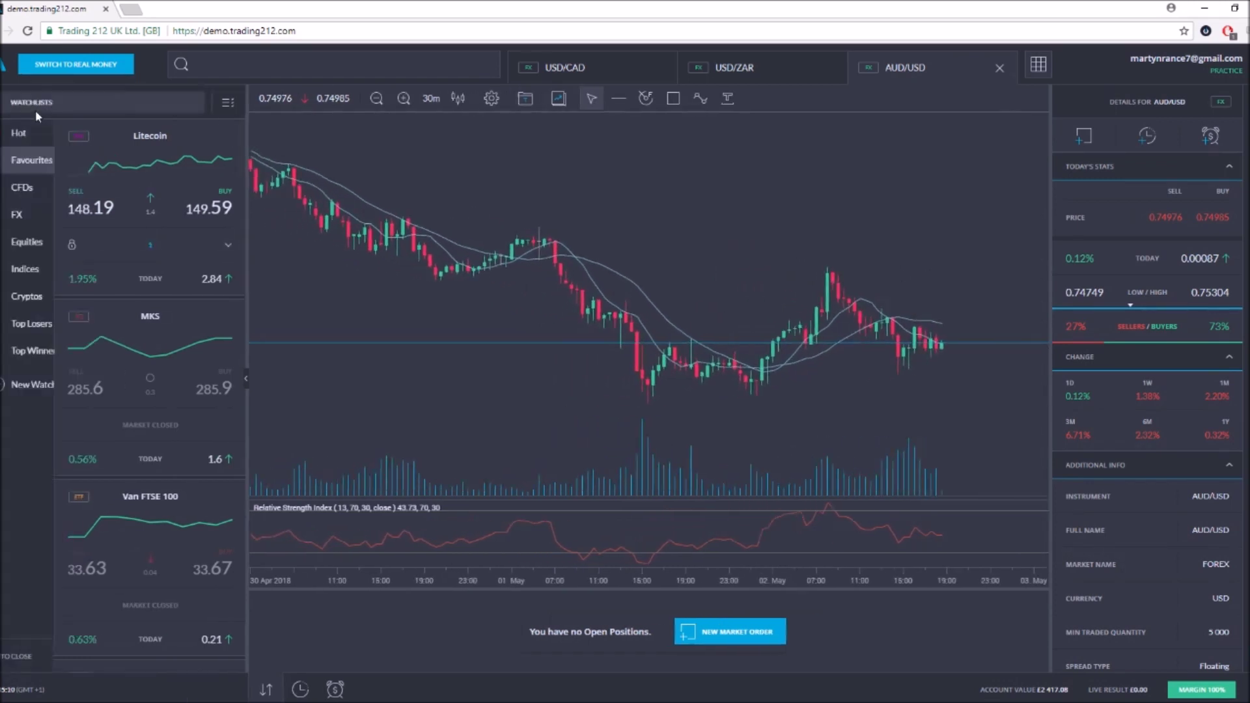
click(35, 111)
click(28, 106)
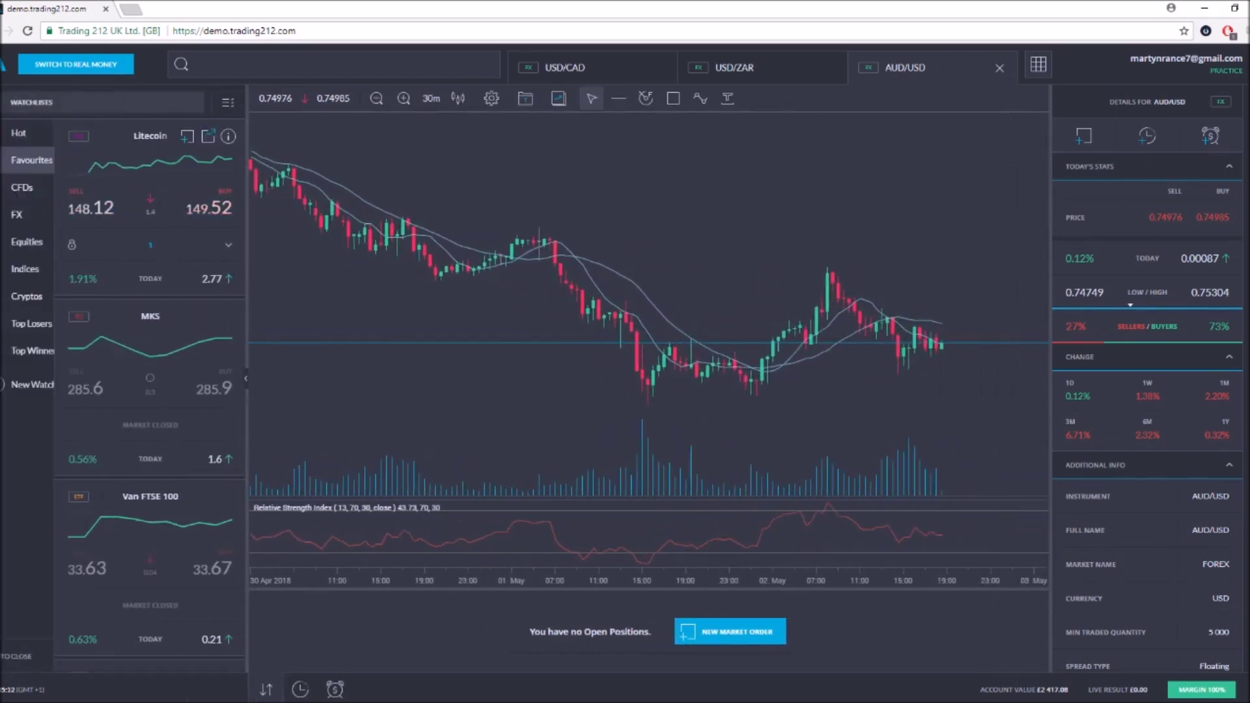
click(36, 323)
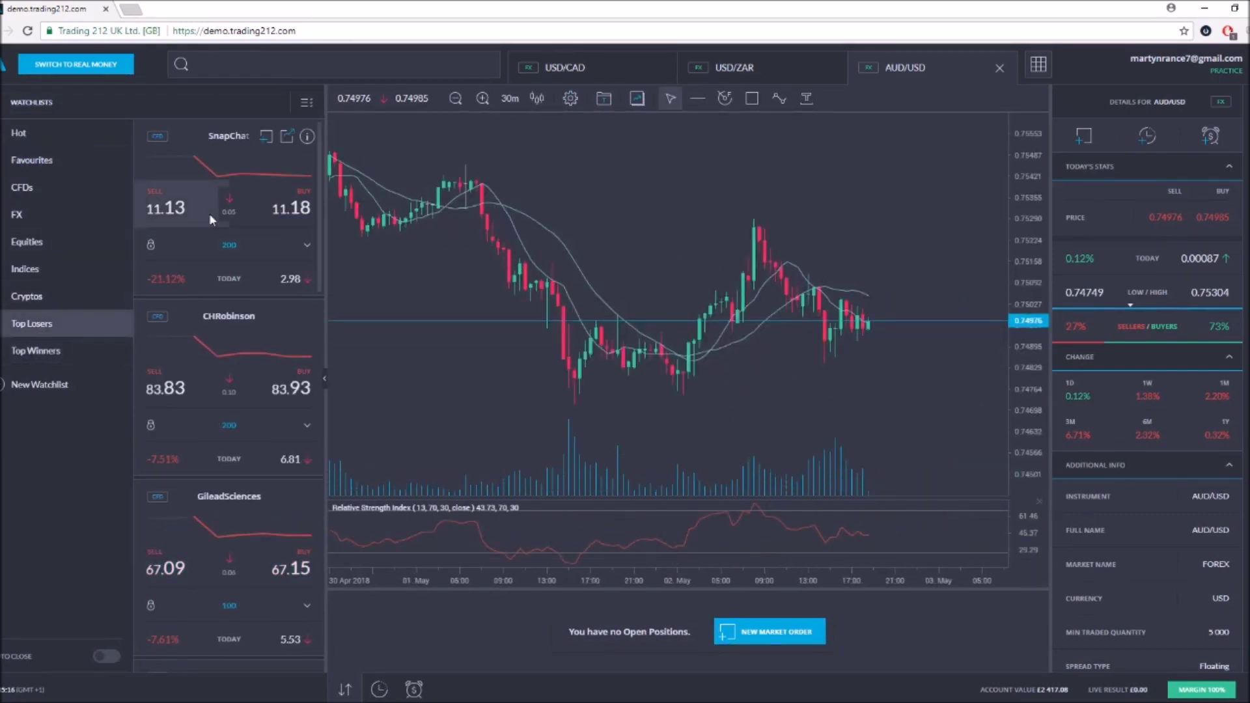
right_click(239, 167)
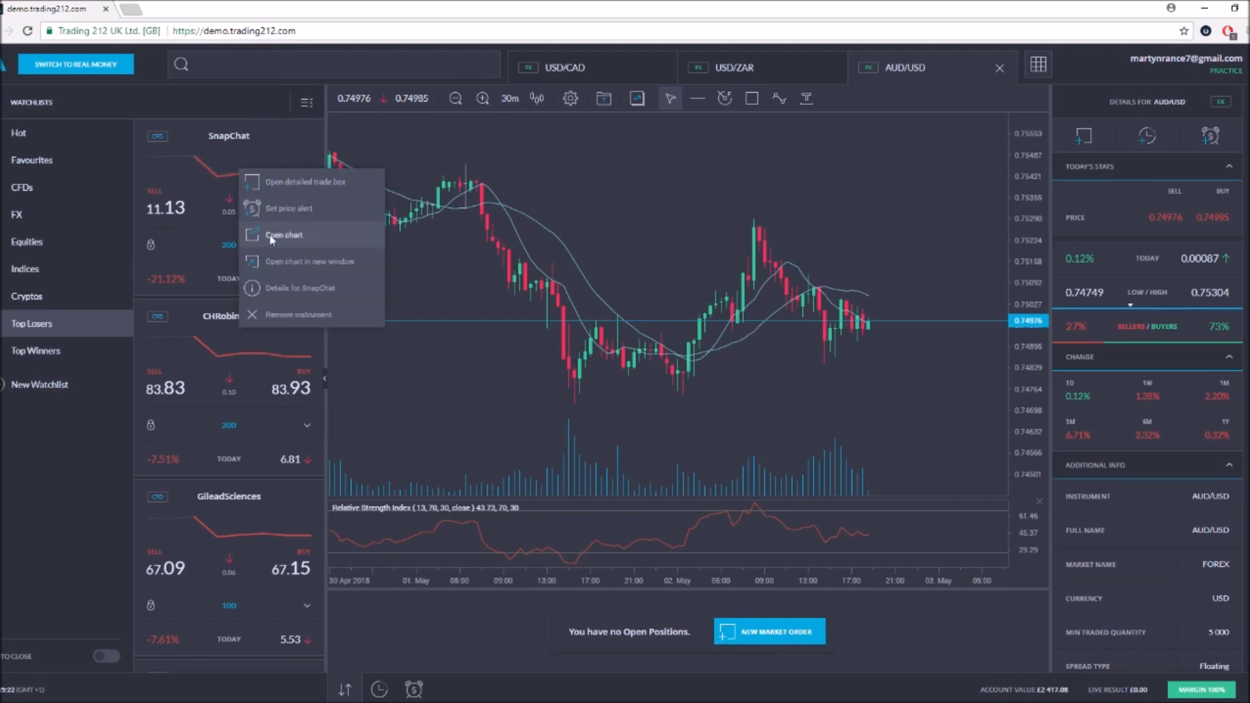
click(273, 238)
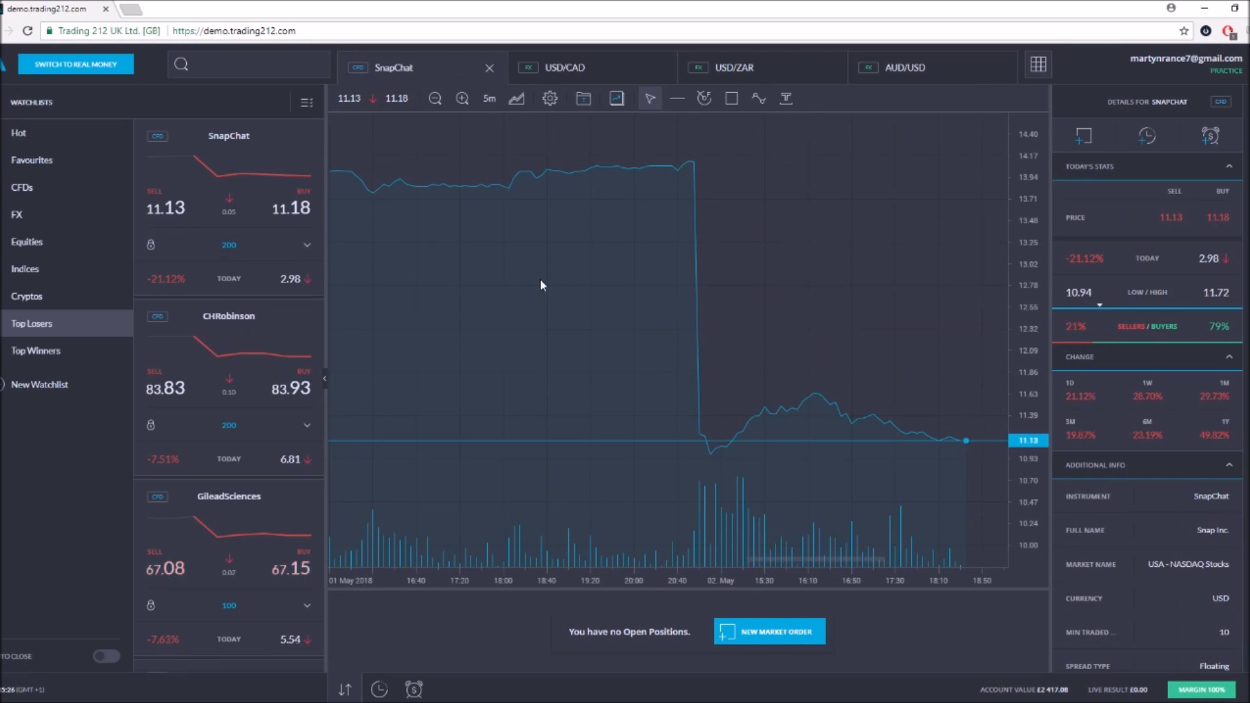
Step: Try daily, weekly and monthly intervals on the SnapChat chart
click(489, 98)
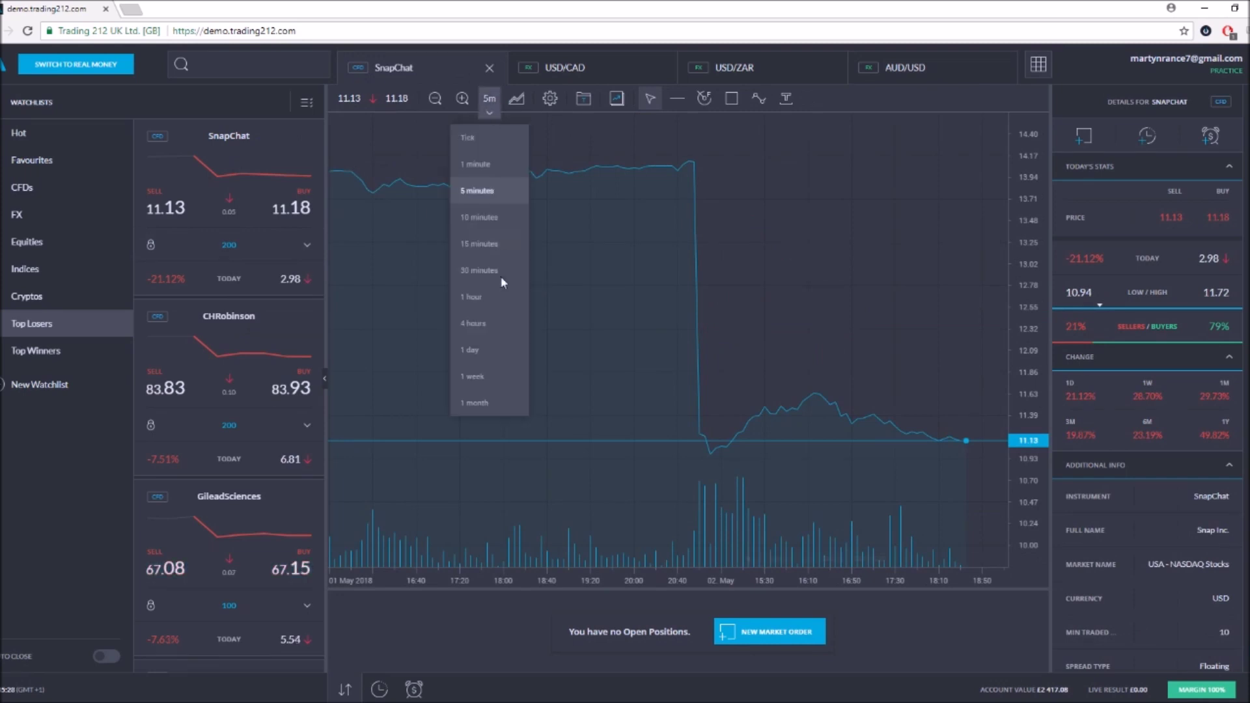
click(502, 276)
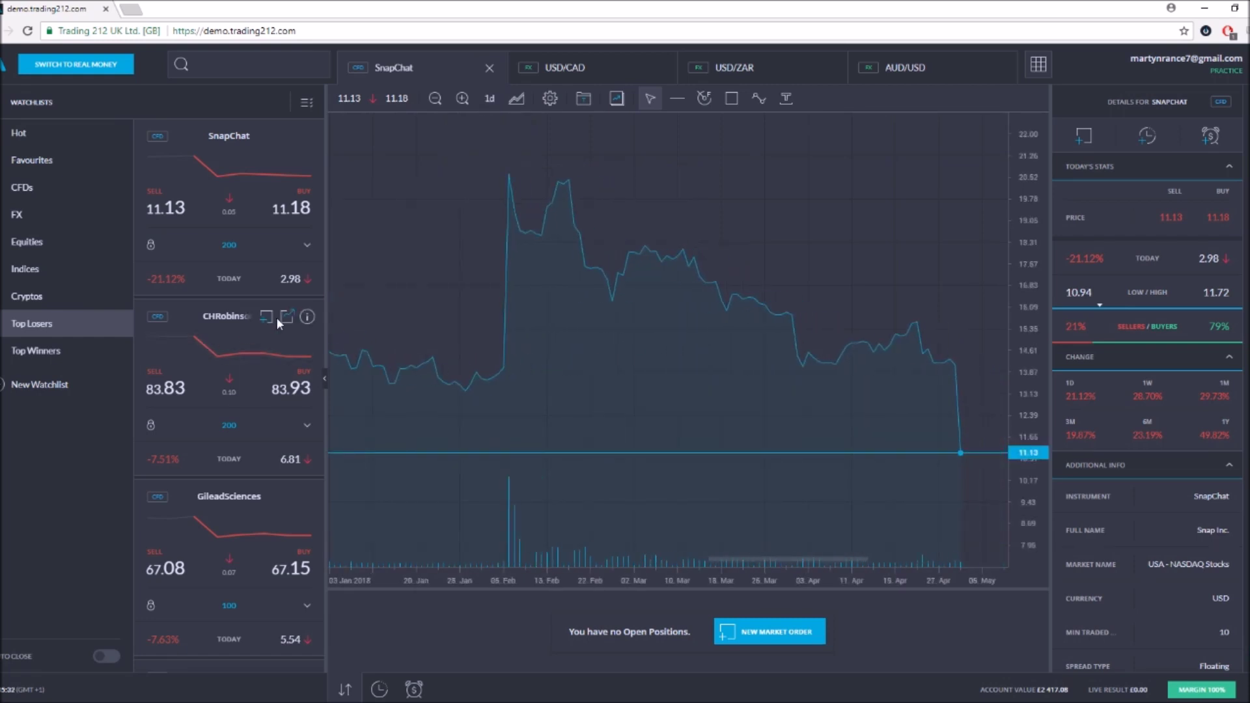
click(396, 99)
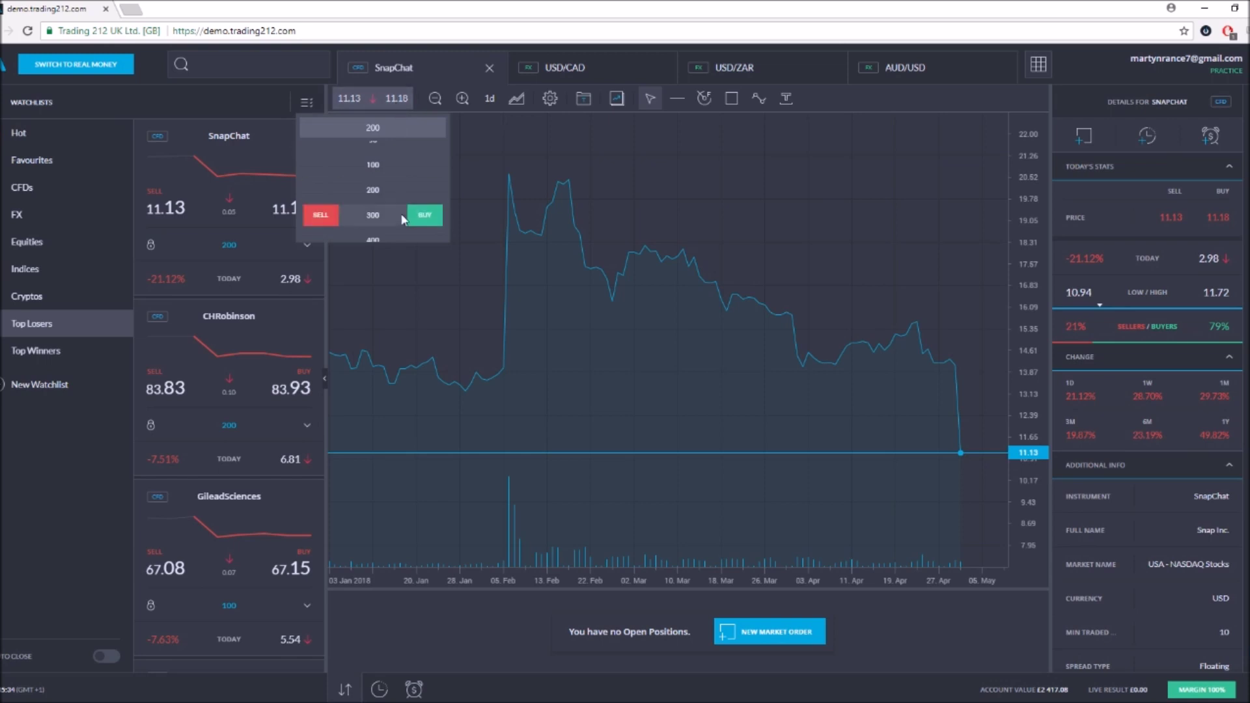
click(490, 98)
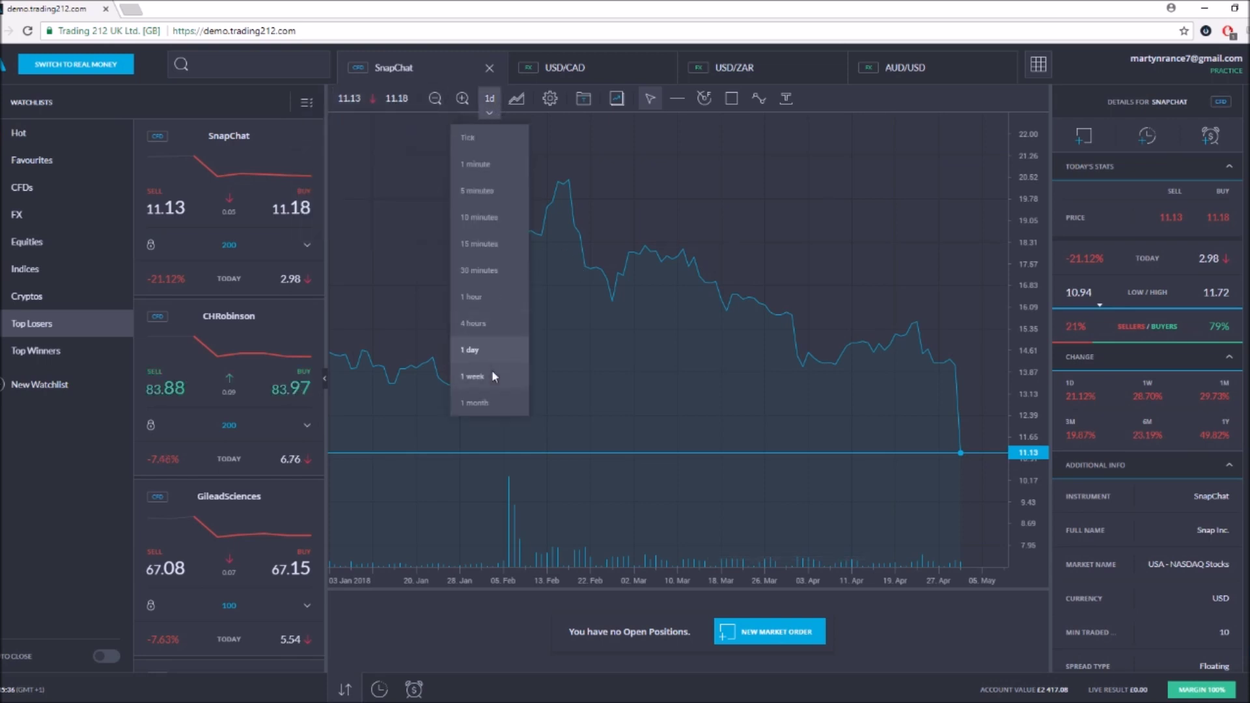
click(473, 376)
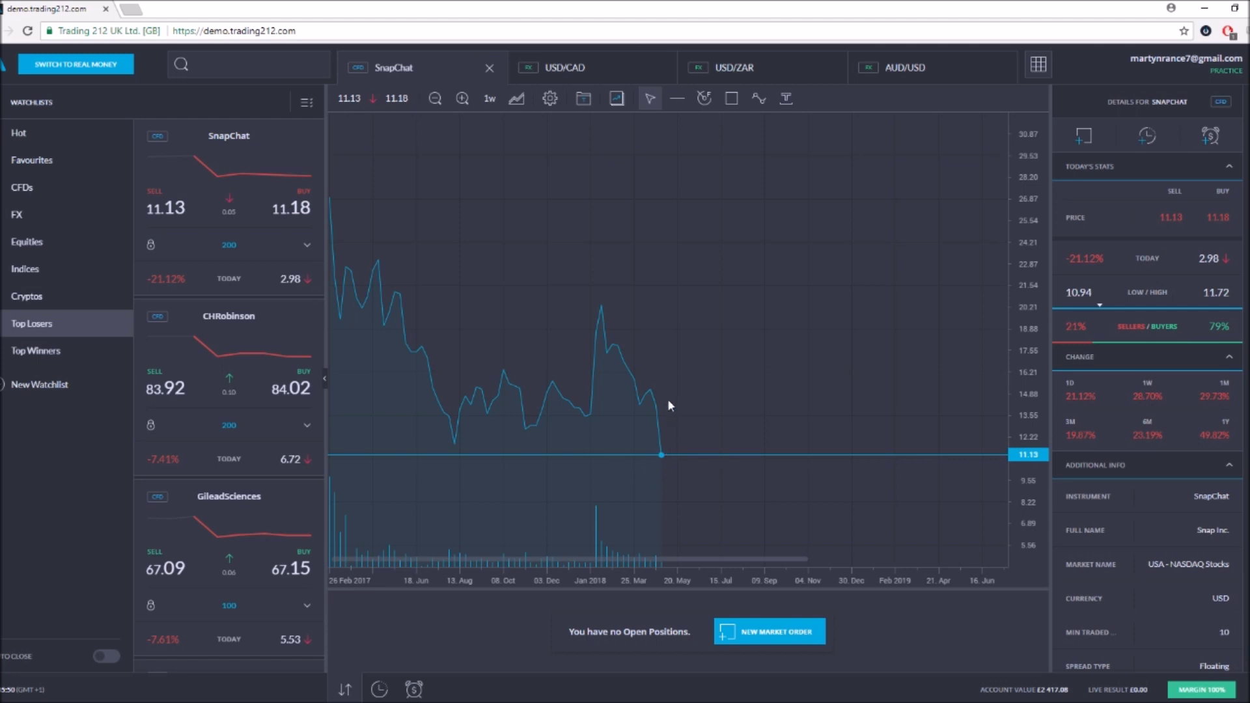
click(490, 99)
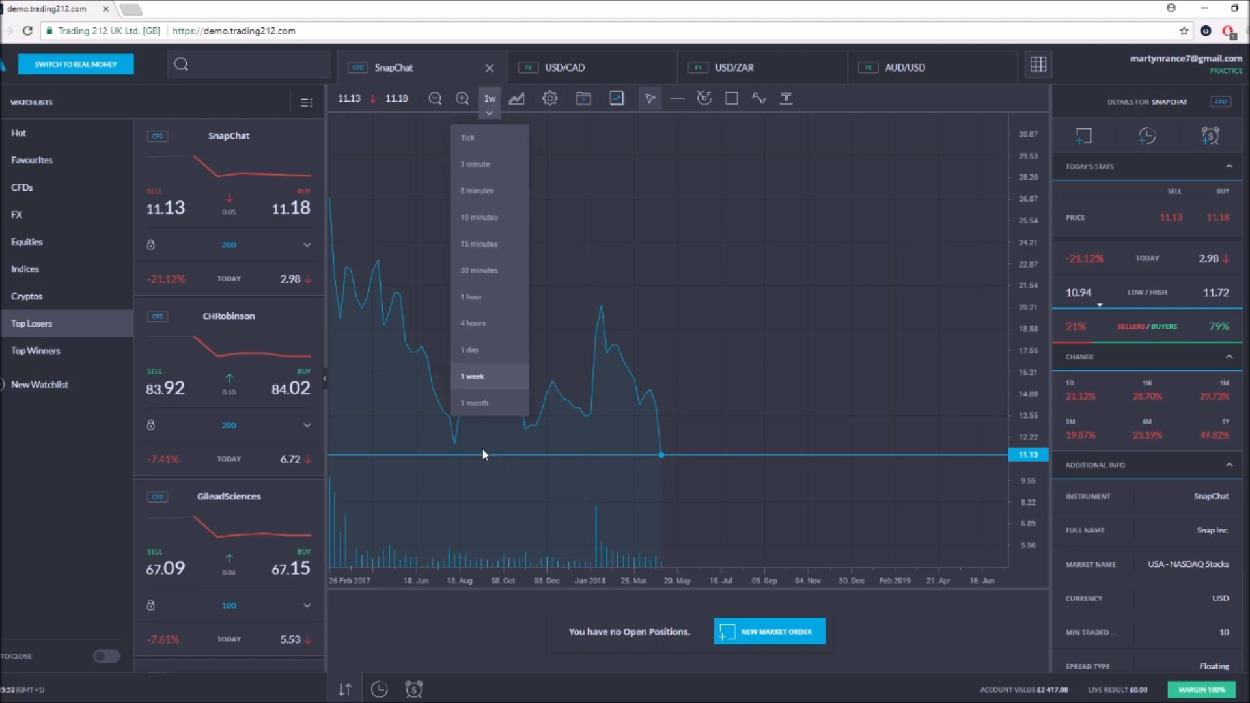
click(499, 388)
Step: Switch the SnapChat chart to 15-minute intervals and pan toward the latest prices
click(492, 100)
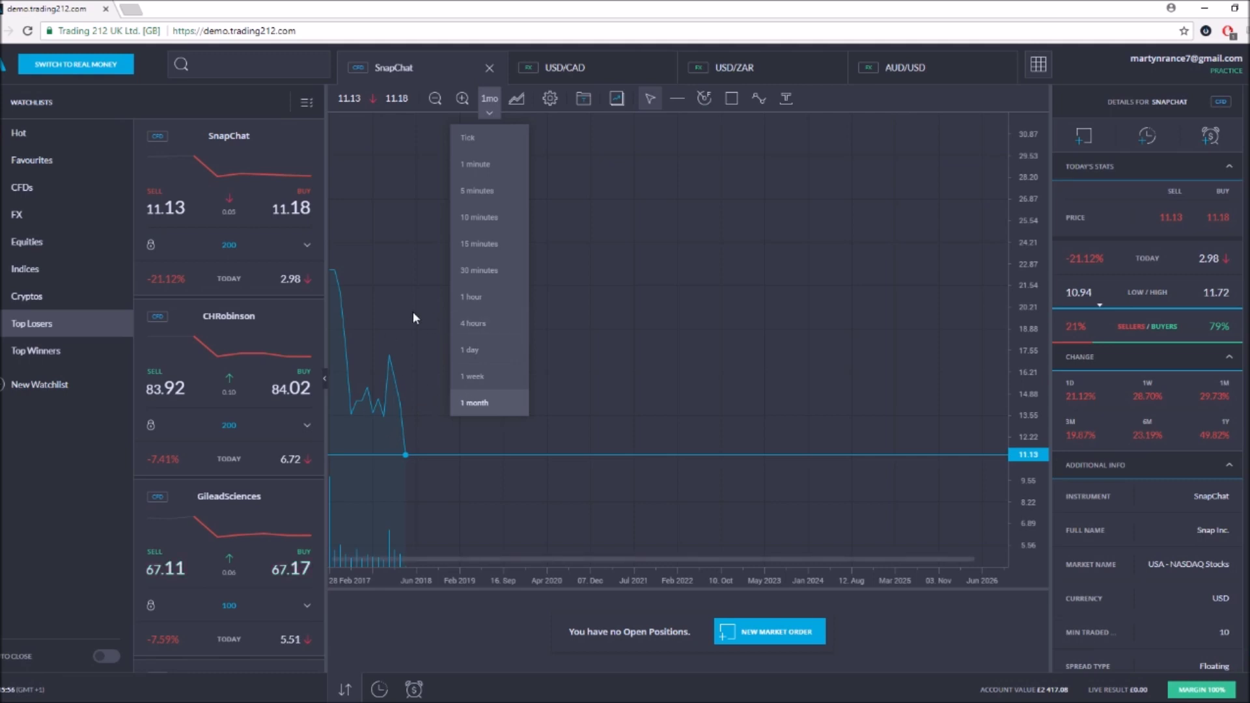
click(470, 243)
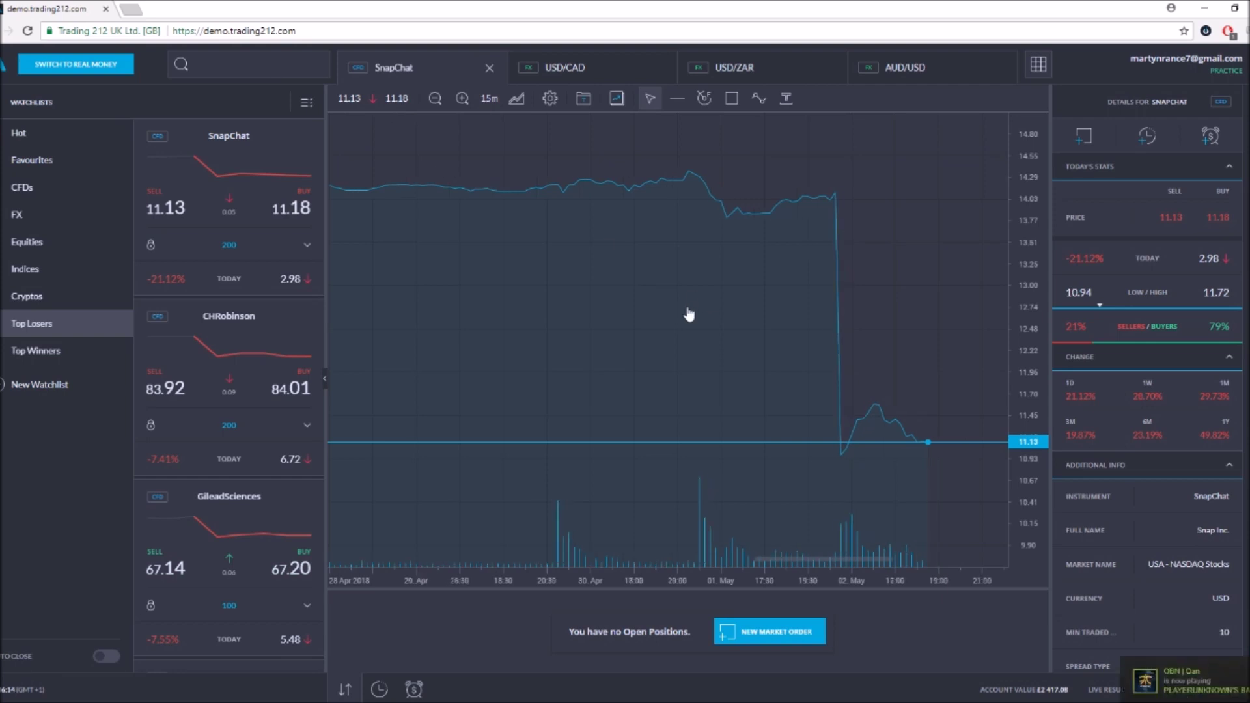
drag(687, 315, 563, 342)
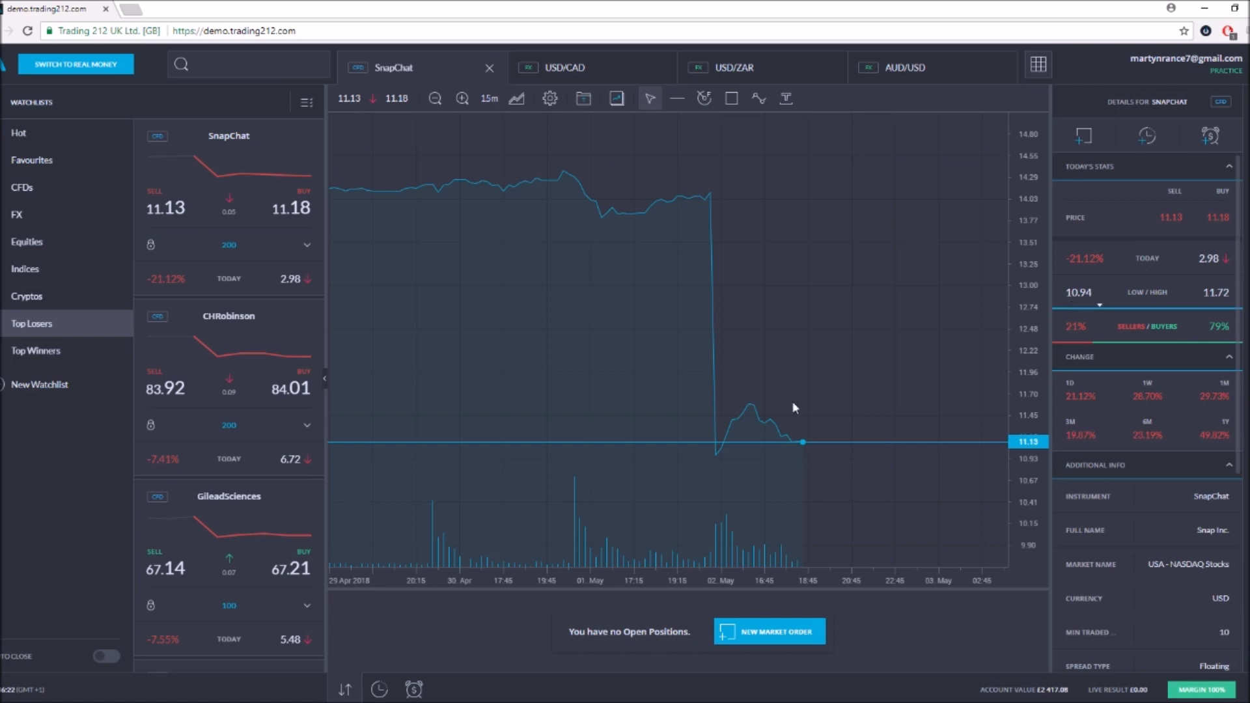
click(676, 99)
Step: Place a horizontal line at 10.94 on the SnapChat chart
click(735, 477)
drag(734, 475, 735, 458)
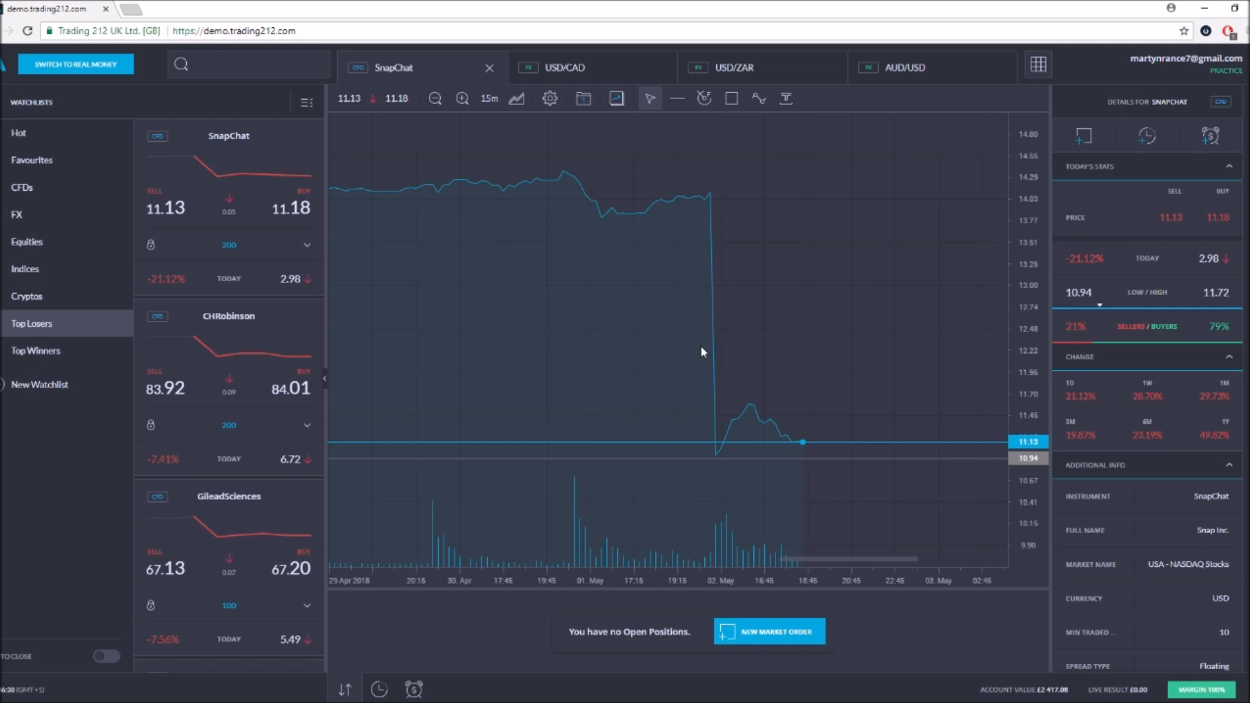
click(733, 101)
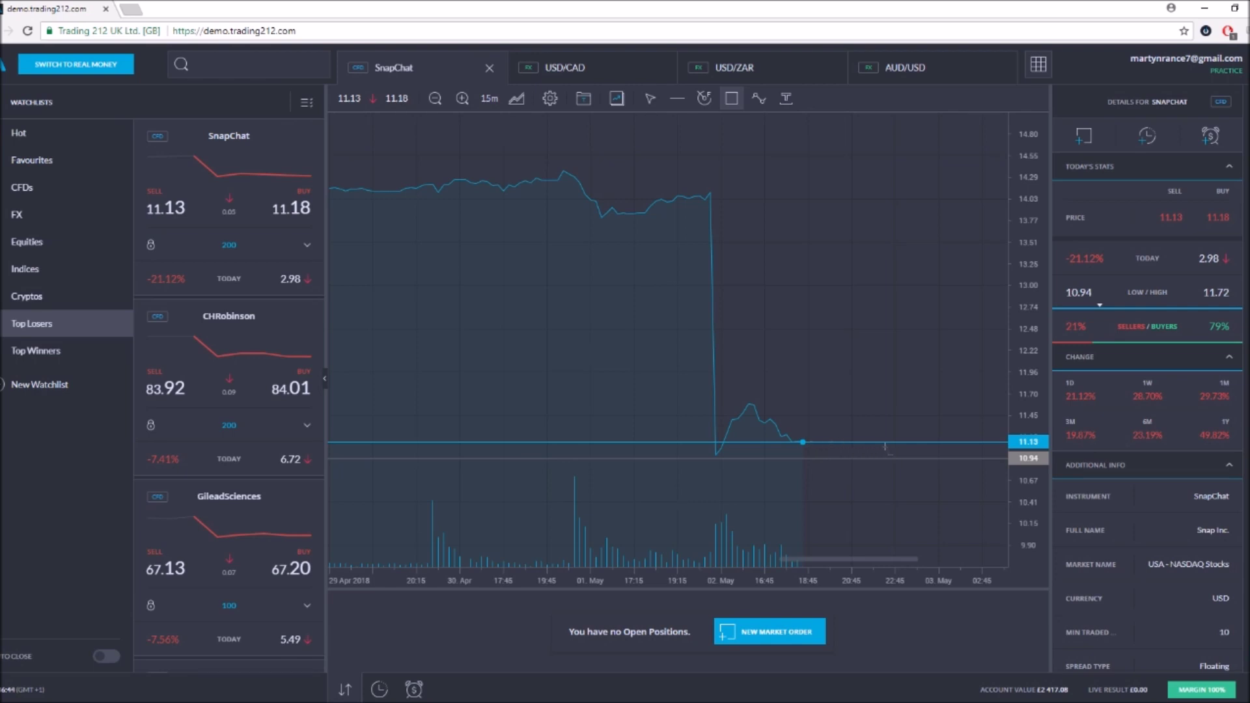
Step: Draw a rectangle right of the latest price, reposition it, then delete it
drag(828, 353, 905, 463)
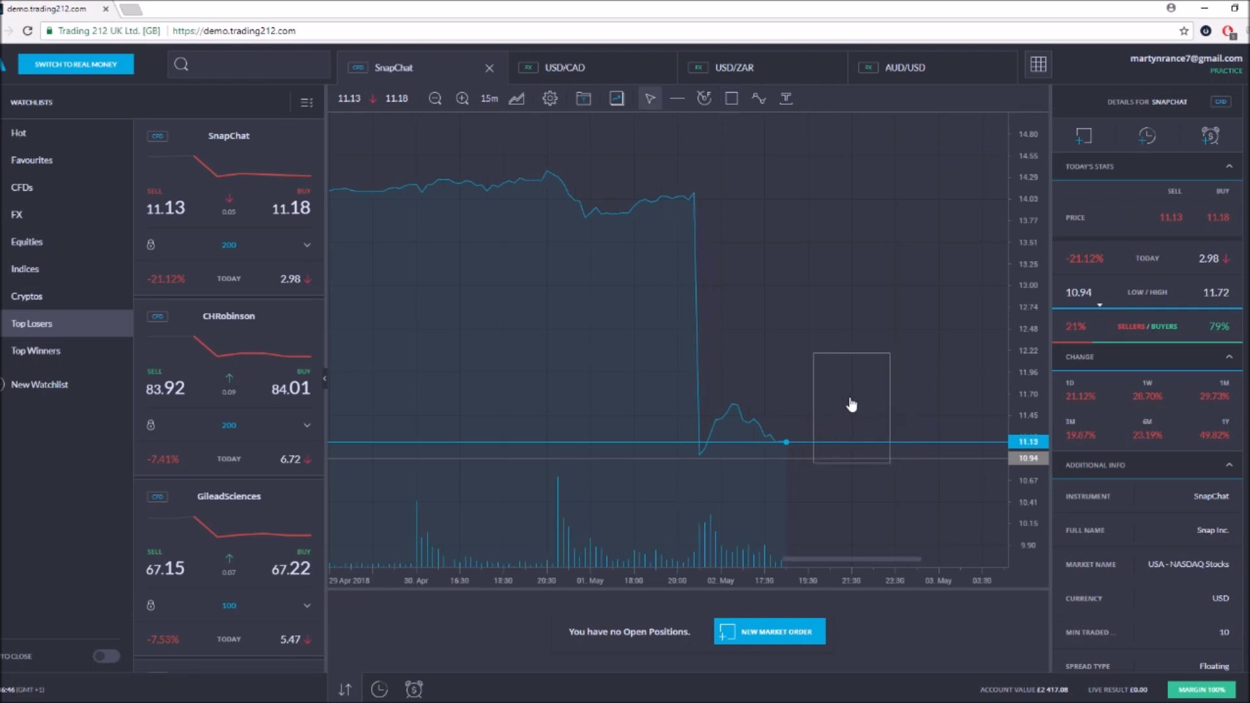
click(835, 353)
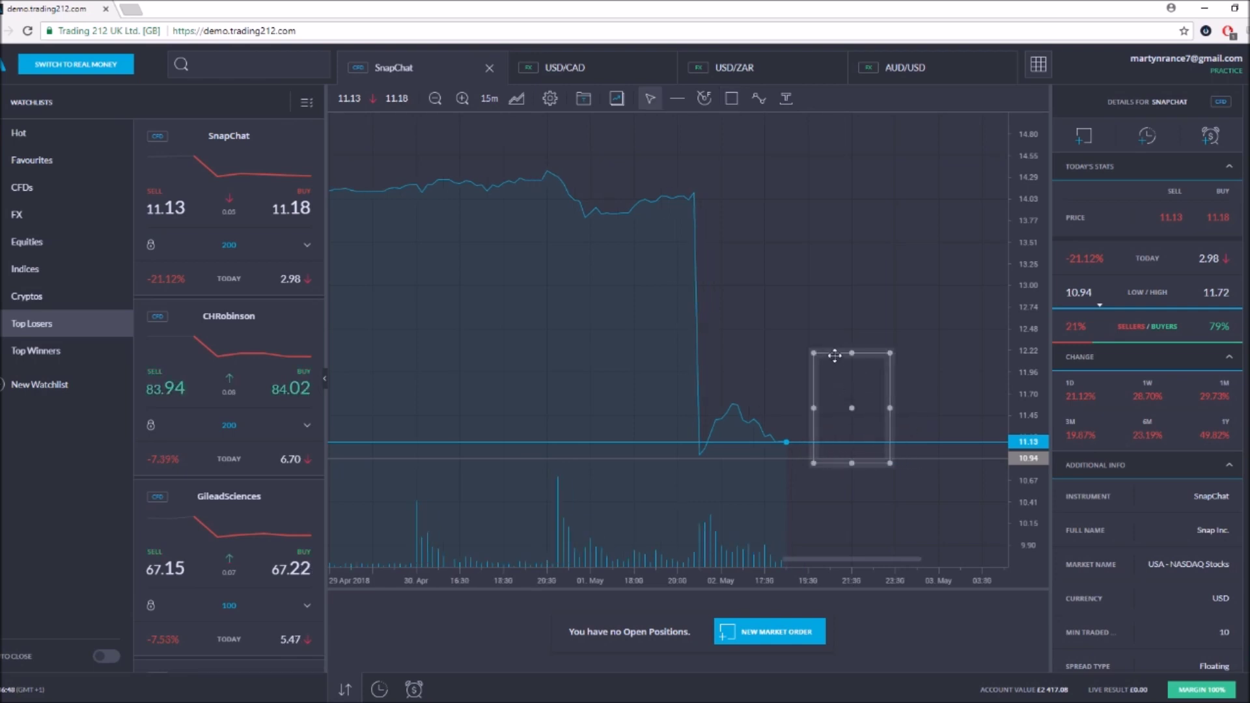
drag(835, 354, 807, 349)
click(721, 314)
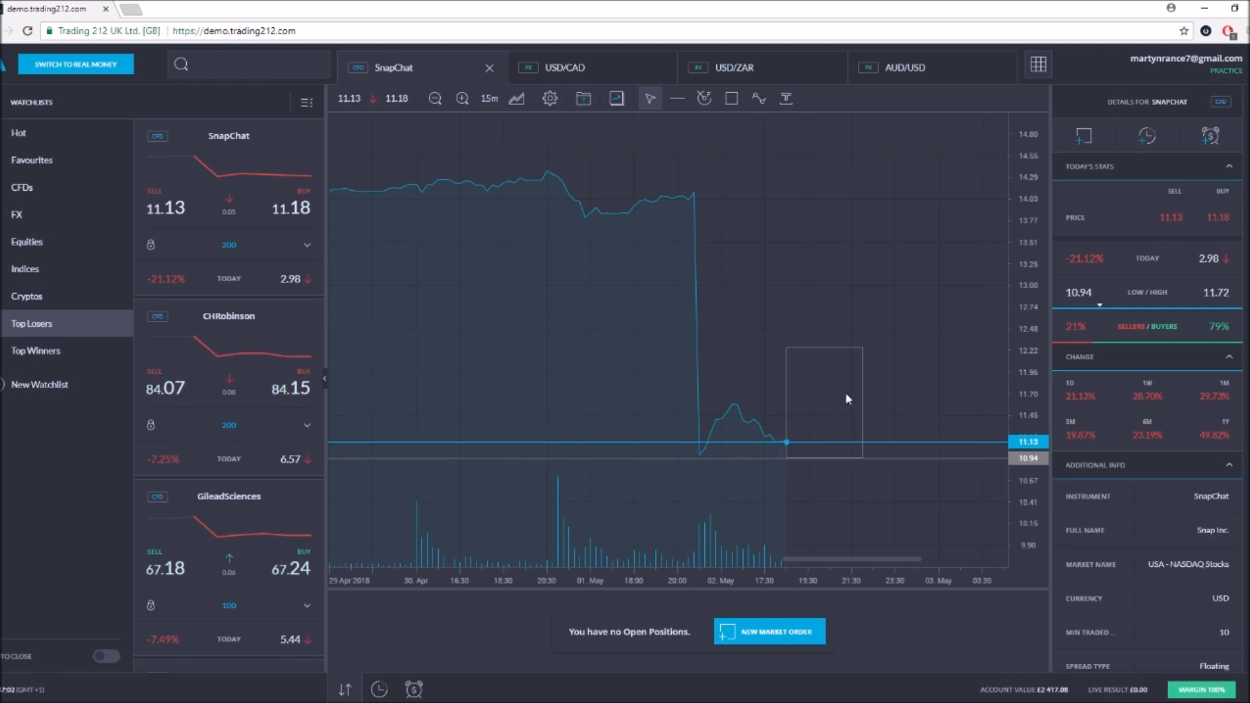
drag(847, 352, 861, 307)
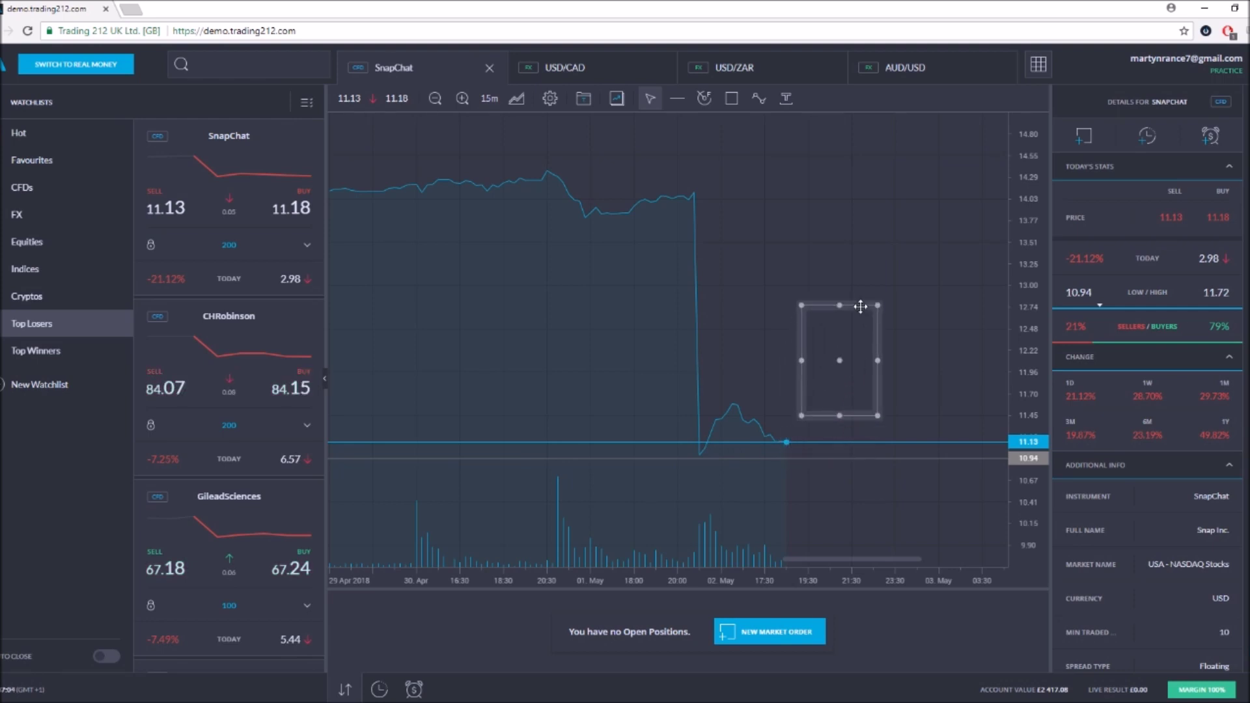
key(Delete)
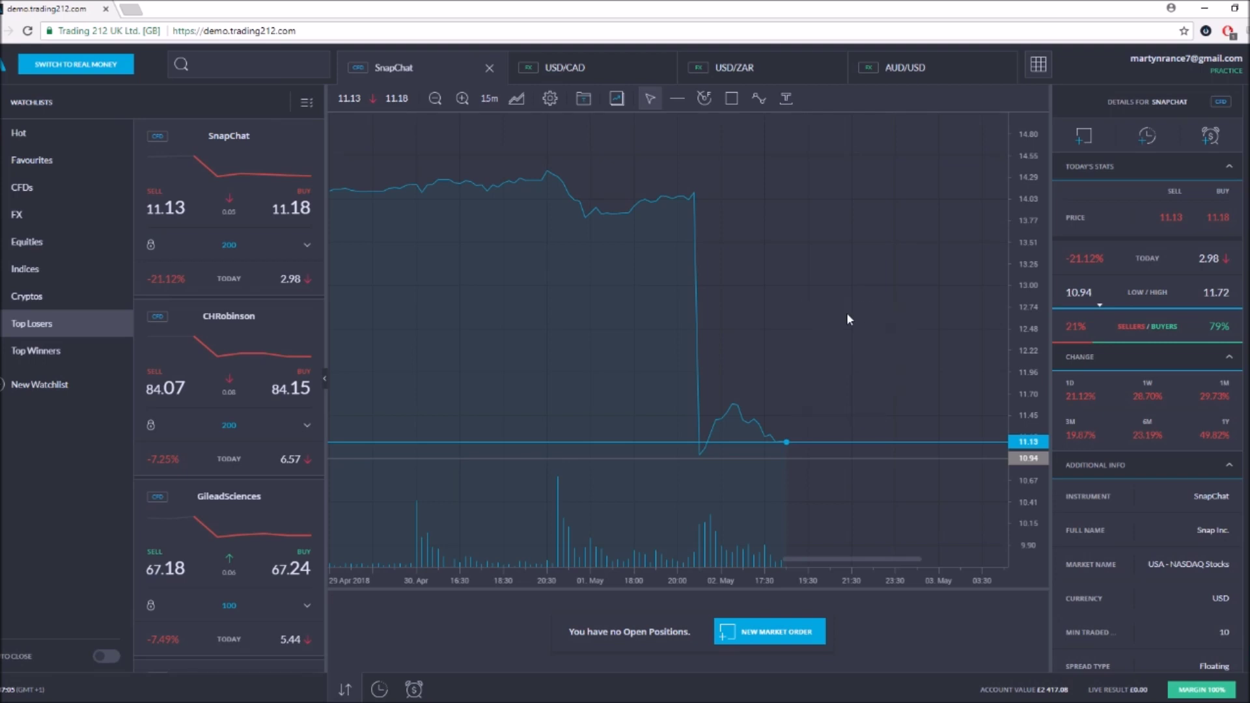
click(377, 99)
Step: Scroll the SnapChat trade quantity list up to bring the 100-share amount into view
mouse_move(392, 185)
mouse_move(369, 207)
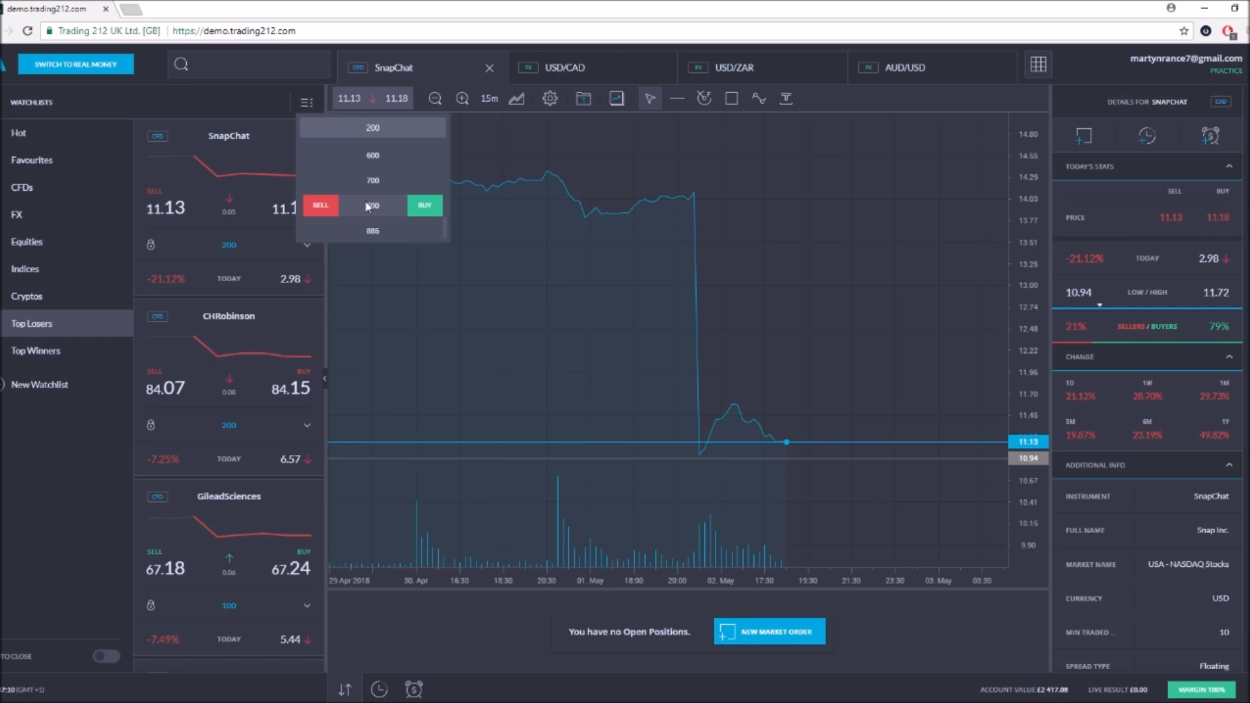
scroll(369, 207, up, 5)
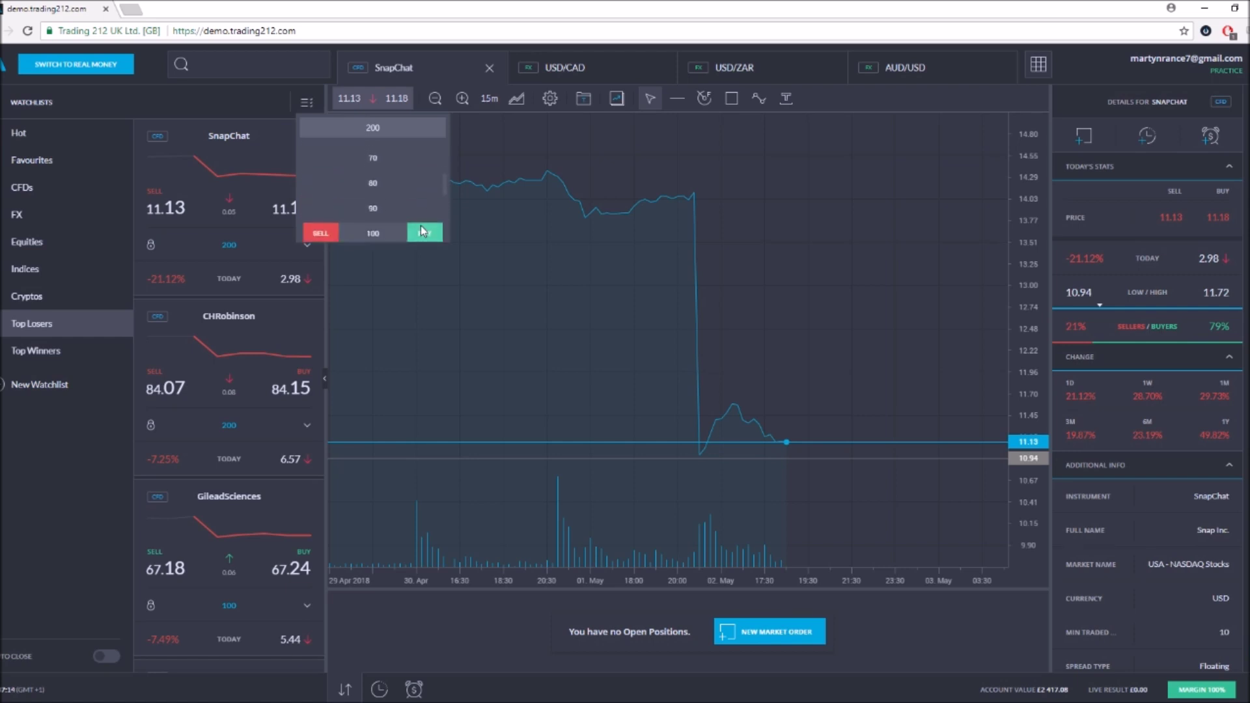
Step: Buy 100 SnapChat shares at 11.18 and open the position's Profit/Loss settings
click(422, 232)
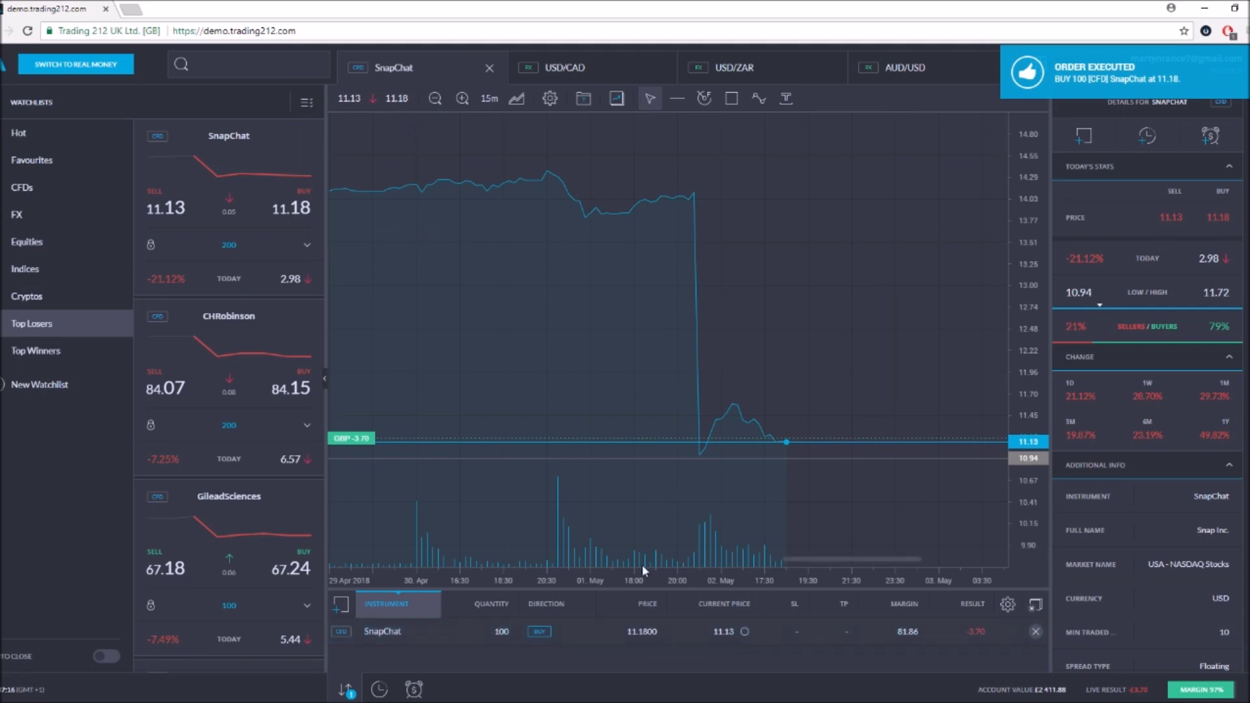
right_click(589, 628)
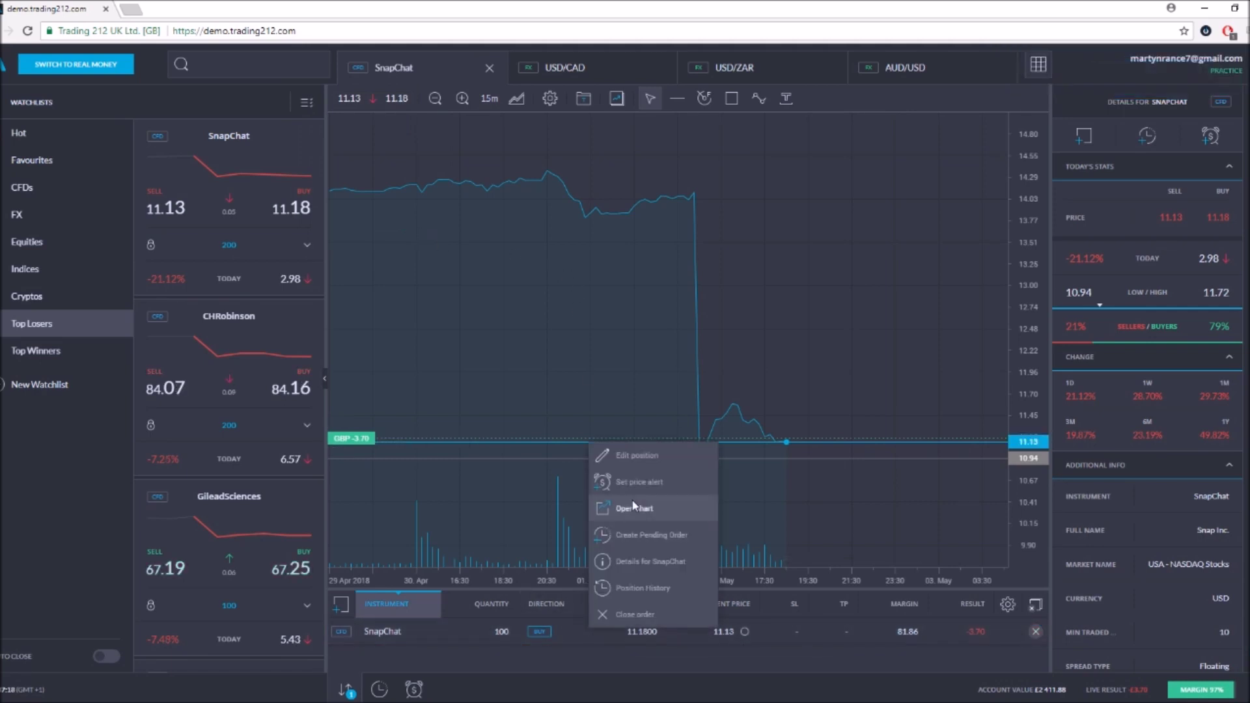
click(646, 453)
click(550, 290)
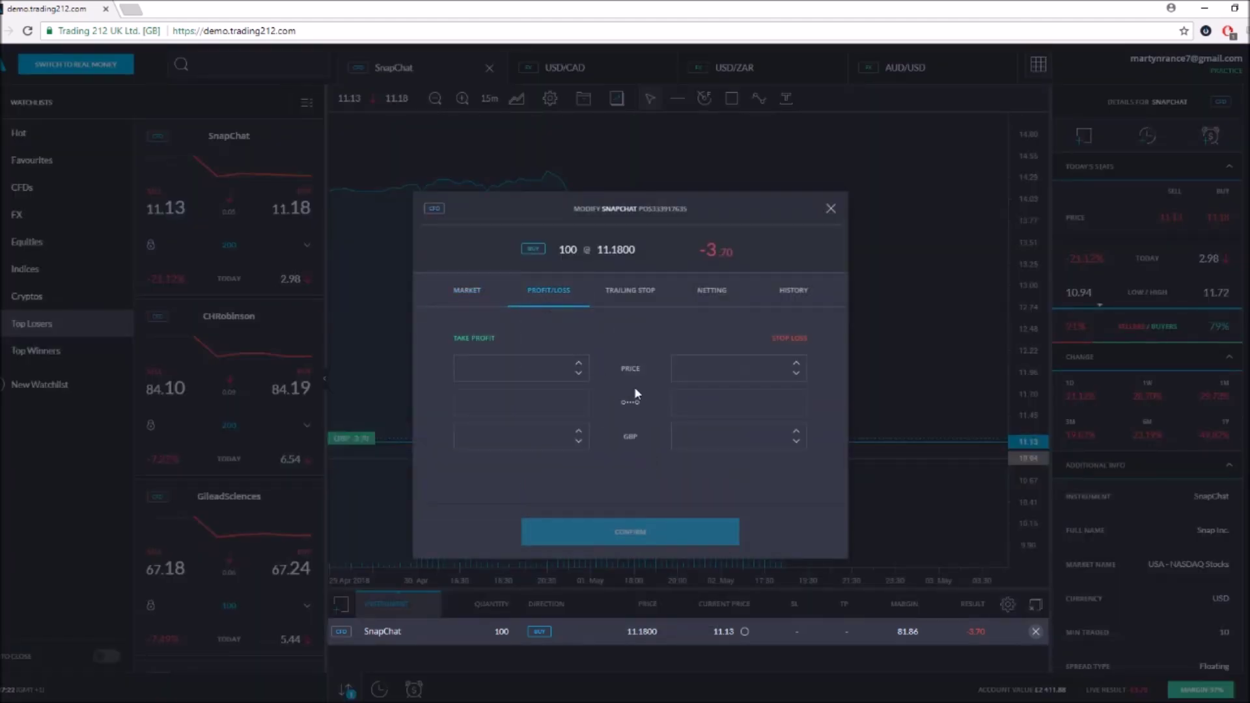
Step: Set take profit to 12.00 and stop loss to 10.36, and confirm
click(579, 363)
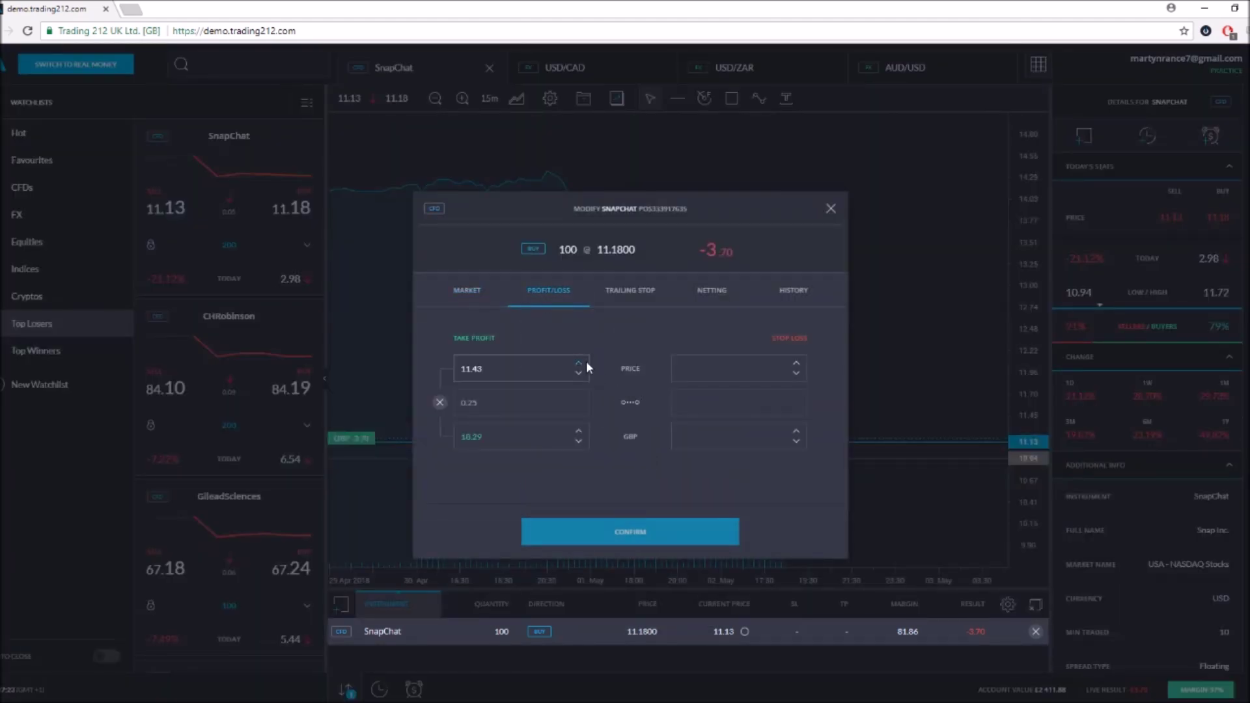
click(583, 428)
click(583, 428)
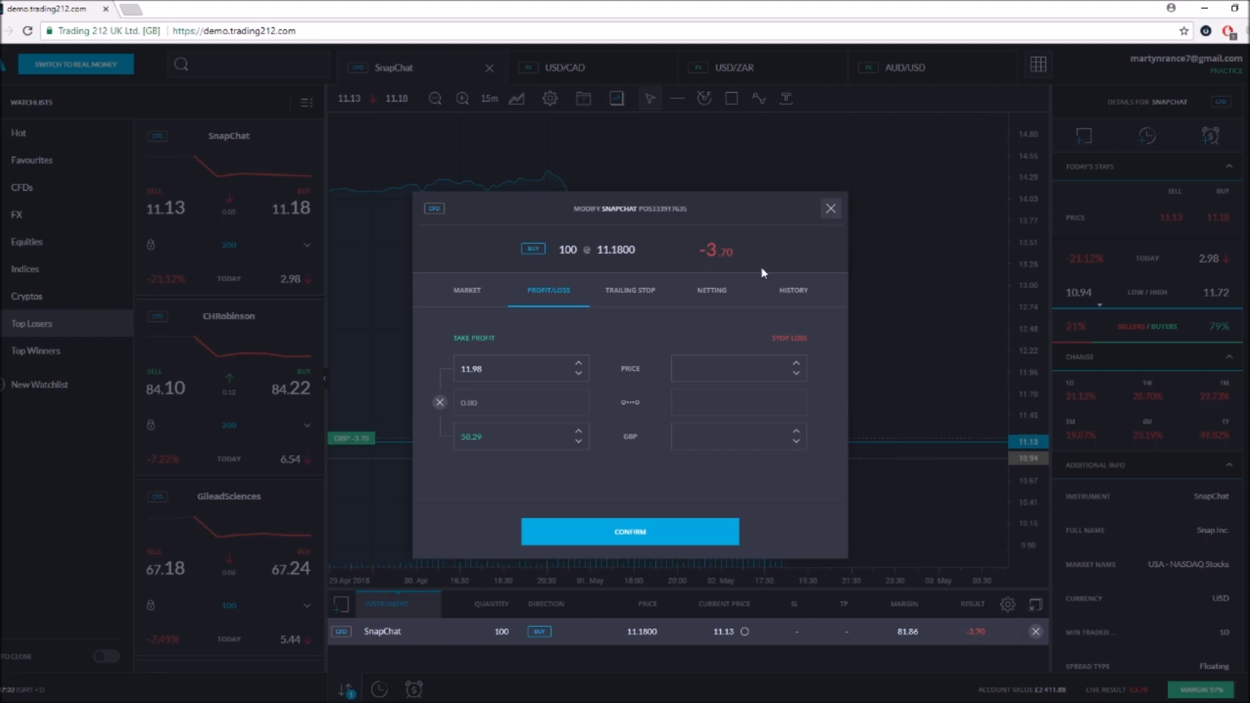
click(577, 362)
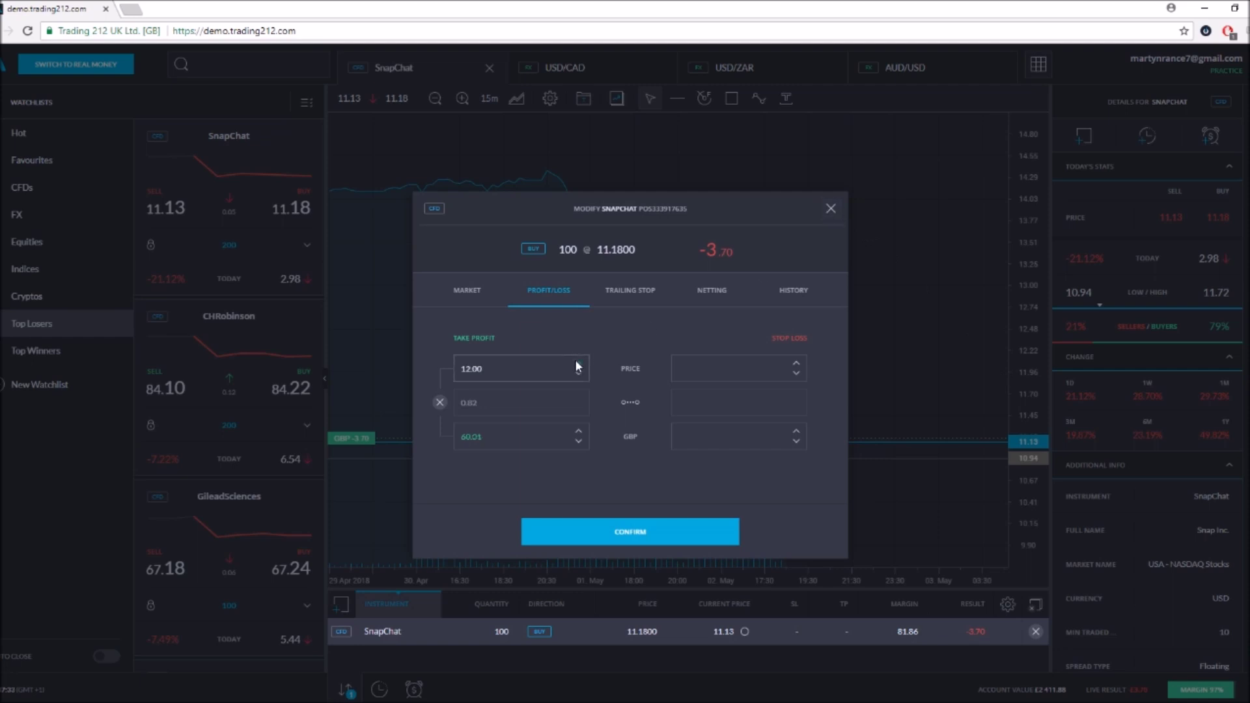
click(792, 440)
click(794, 444)
click(795, 445)
click(630, 525)
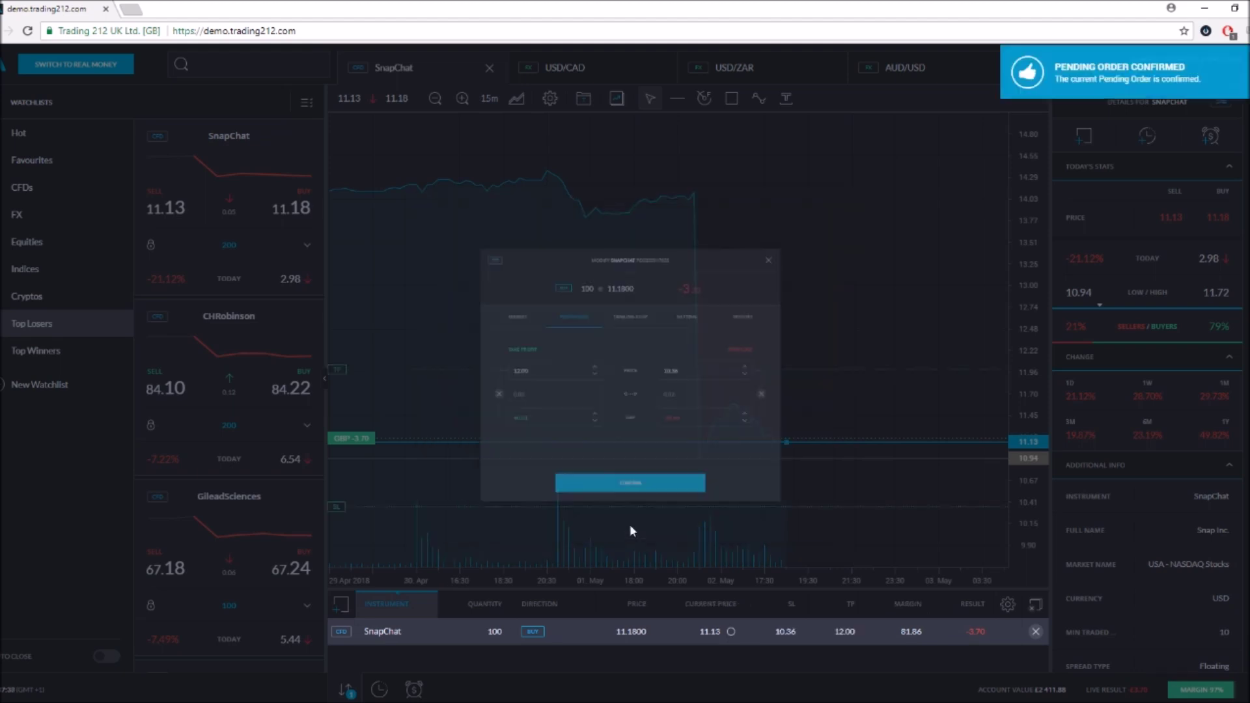
click(726, 271)
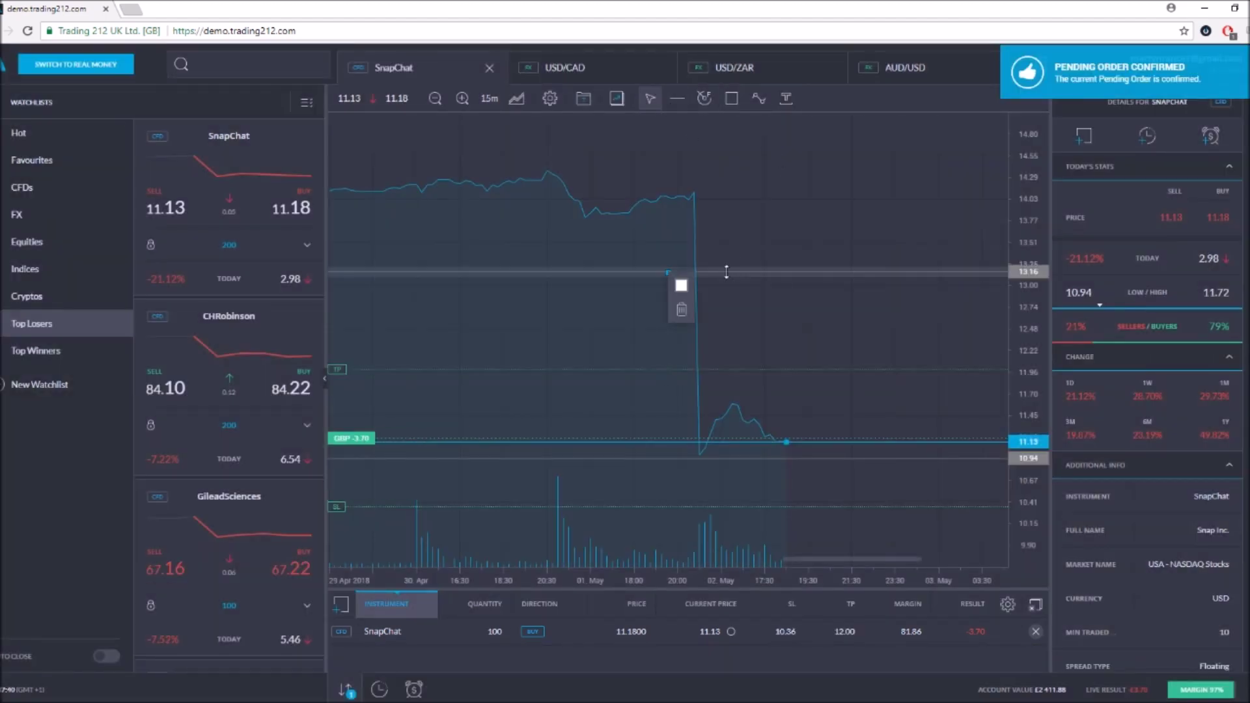
mouse_move(726, 271)
mouse_down()
mouse_move(719, 369)
mouse_move(717, 287)
mouse_up()
key(Delete)
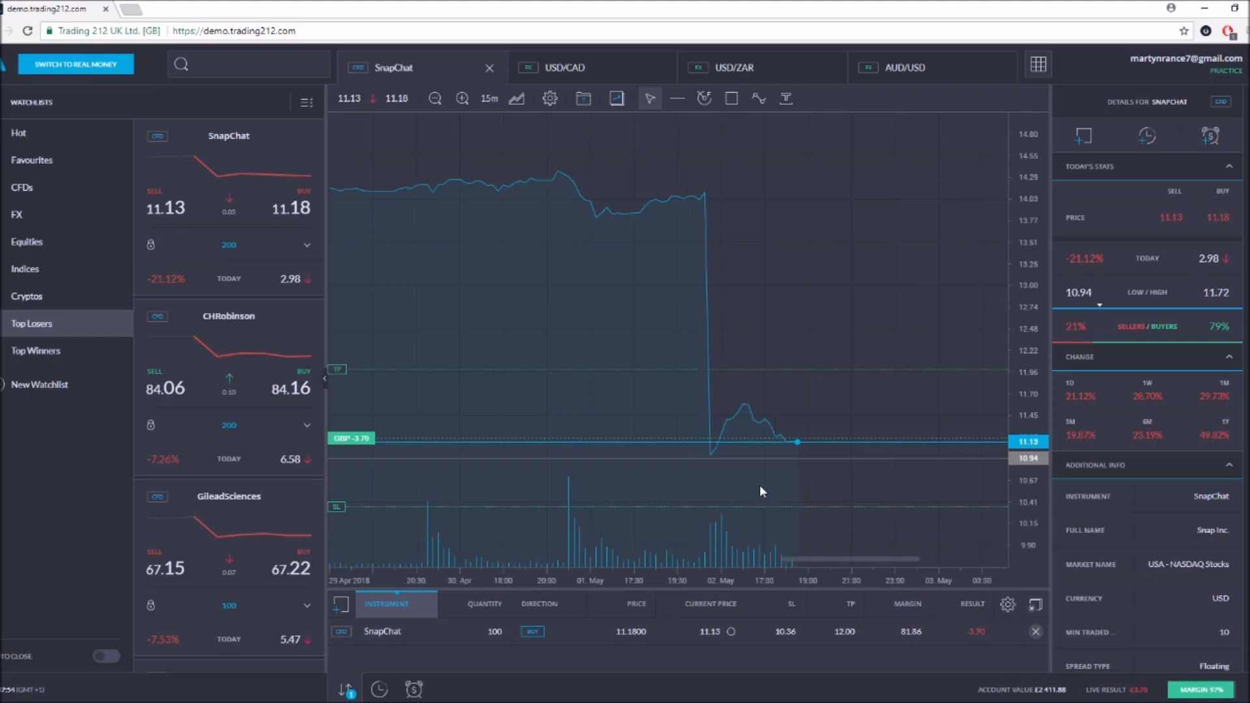
right_click(736, 490)
click(719, 490)
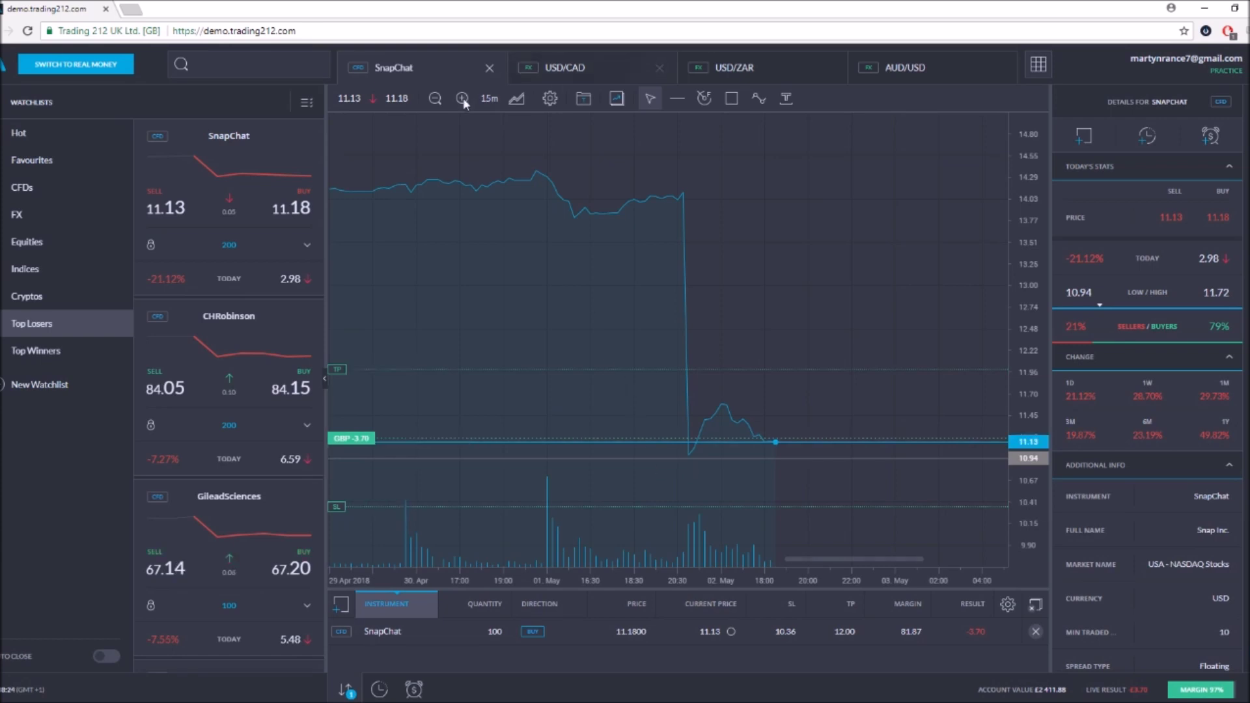
Step: Try 5-minute and 1-minute SnapChat intervals, pan back before the drop, then settle on hourly
click(488, 99)
click(514, 190)
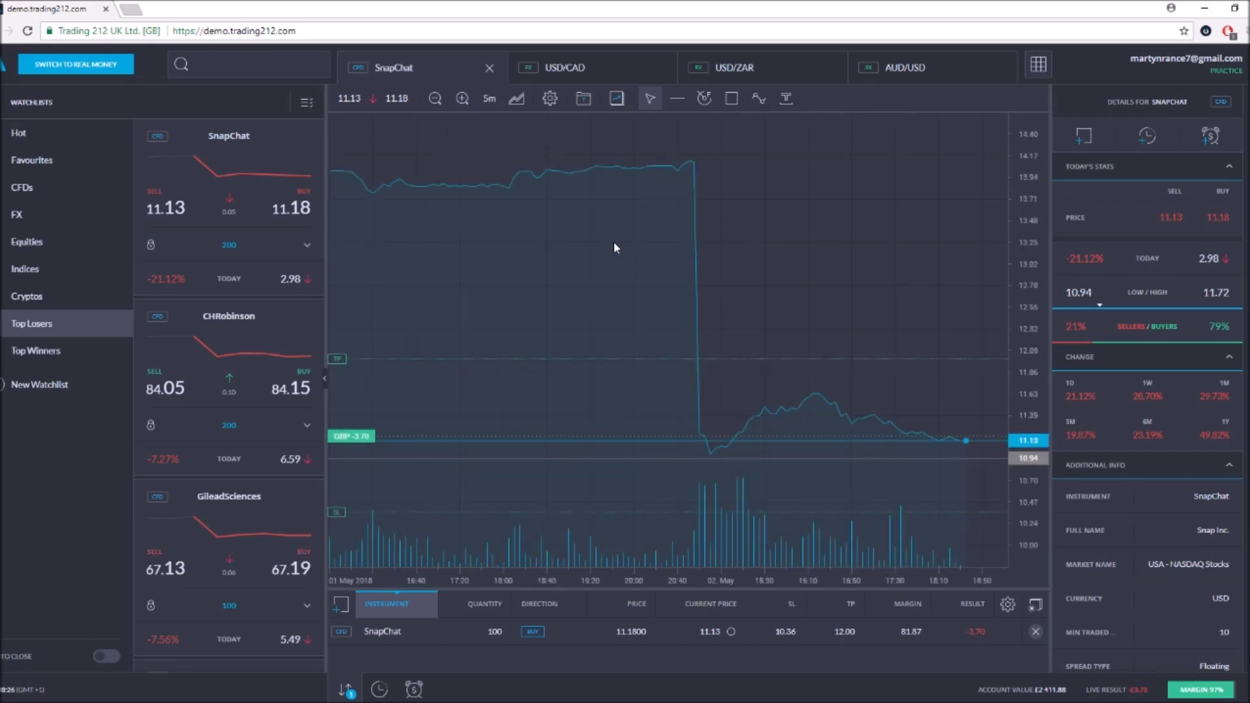
click(489, 99)
click(485, 161)
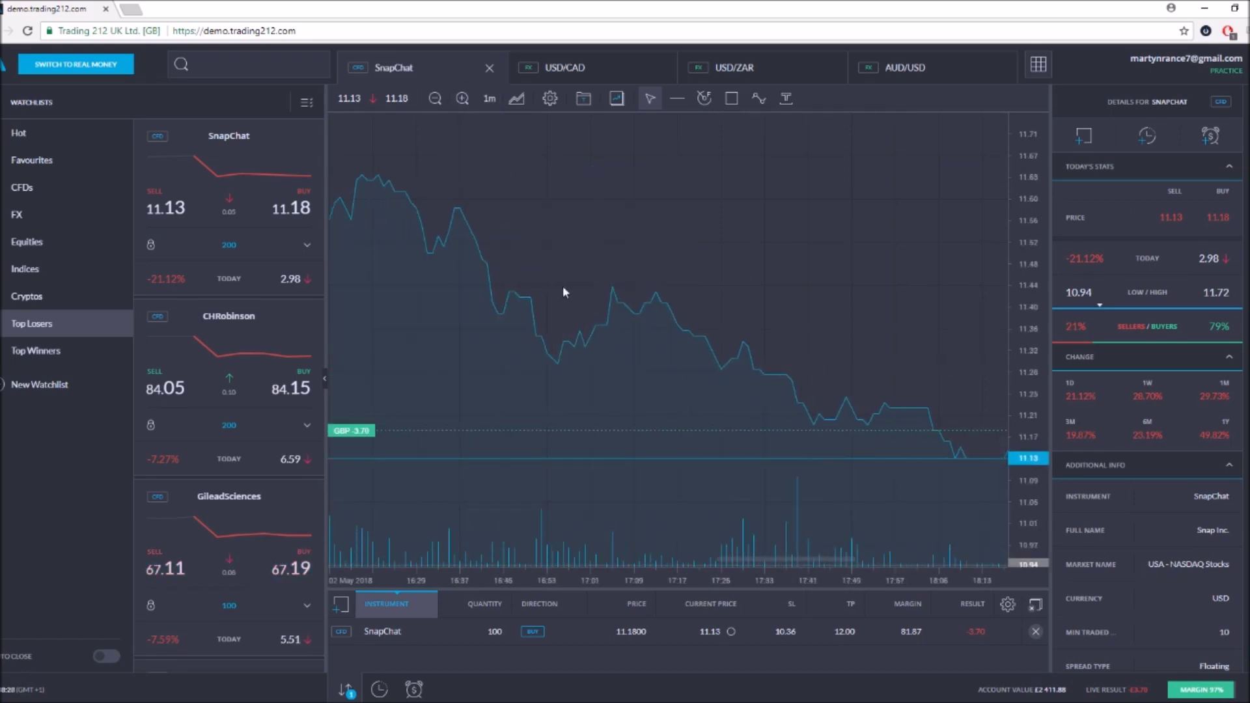
drag(564, 292, 674, 303)
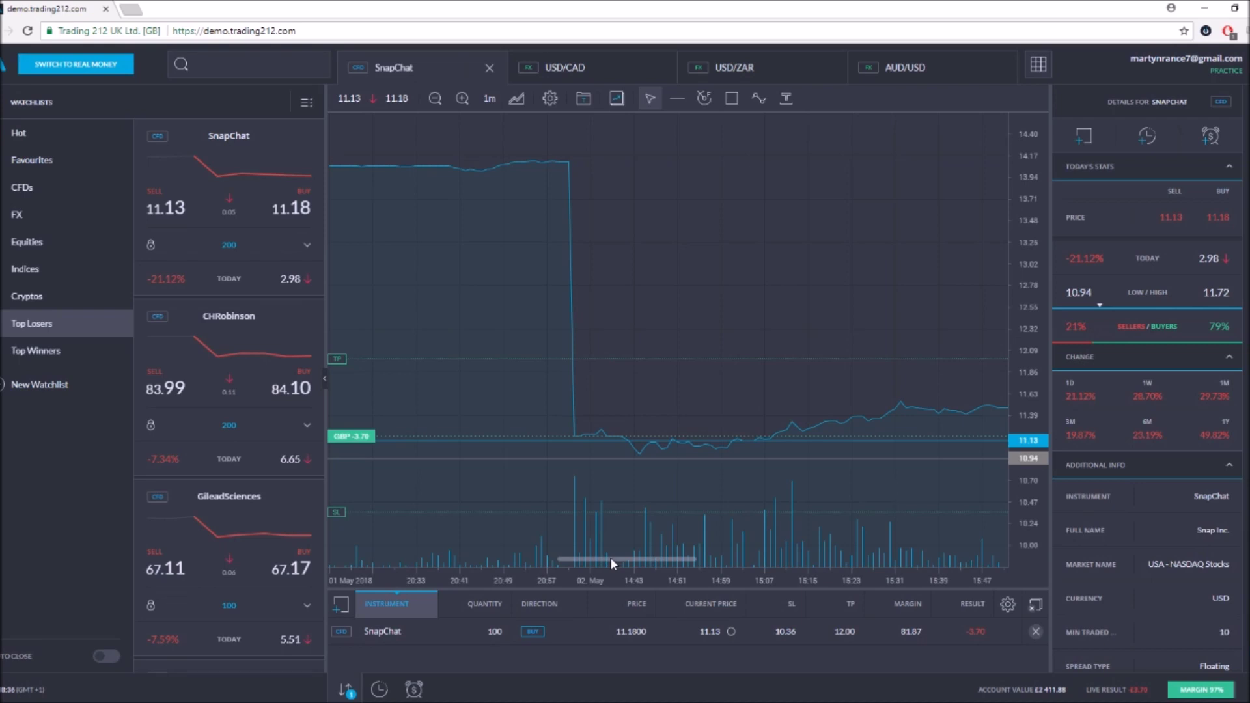
click(495, 100)
click(506, 283)
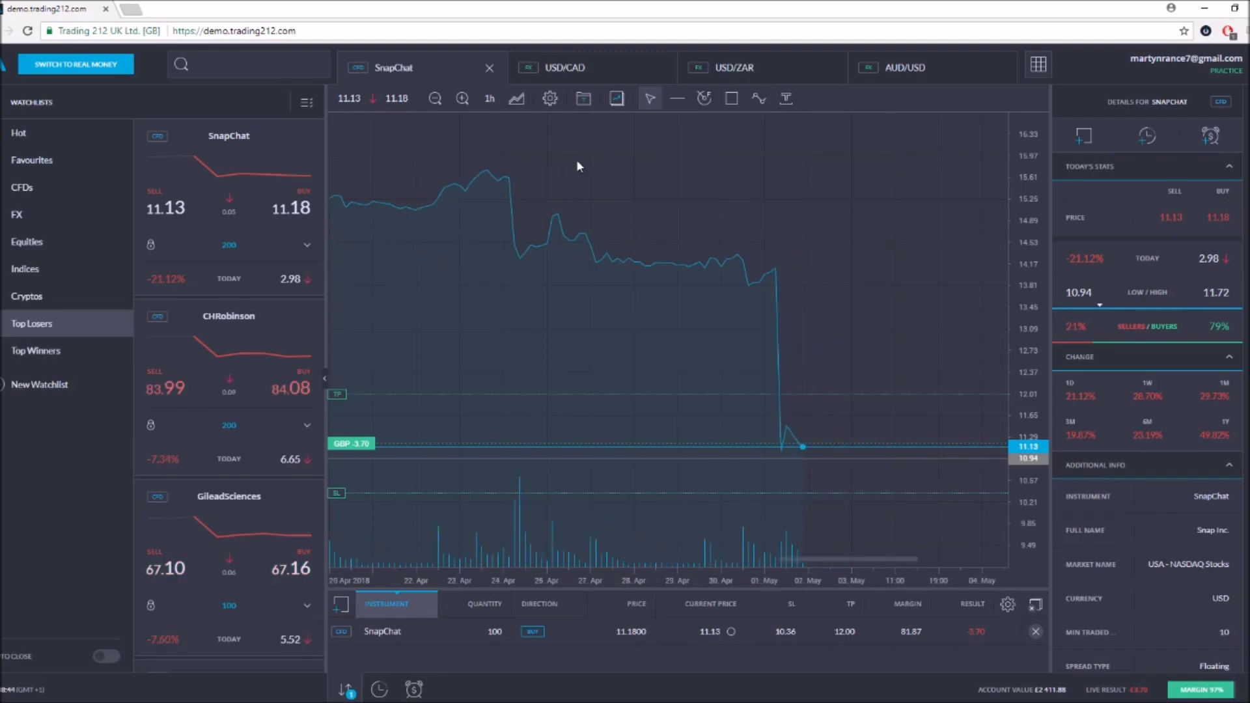
right_click(233, 338)
Step: Open price charts for CHRobinson, GileadSciences and Monster from the watchlist
click(293, 405)
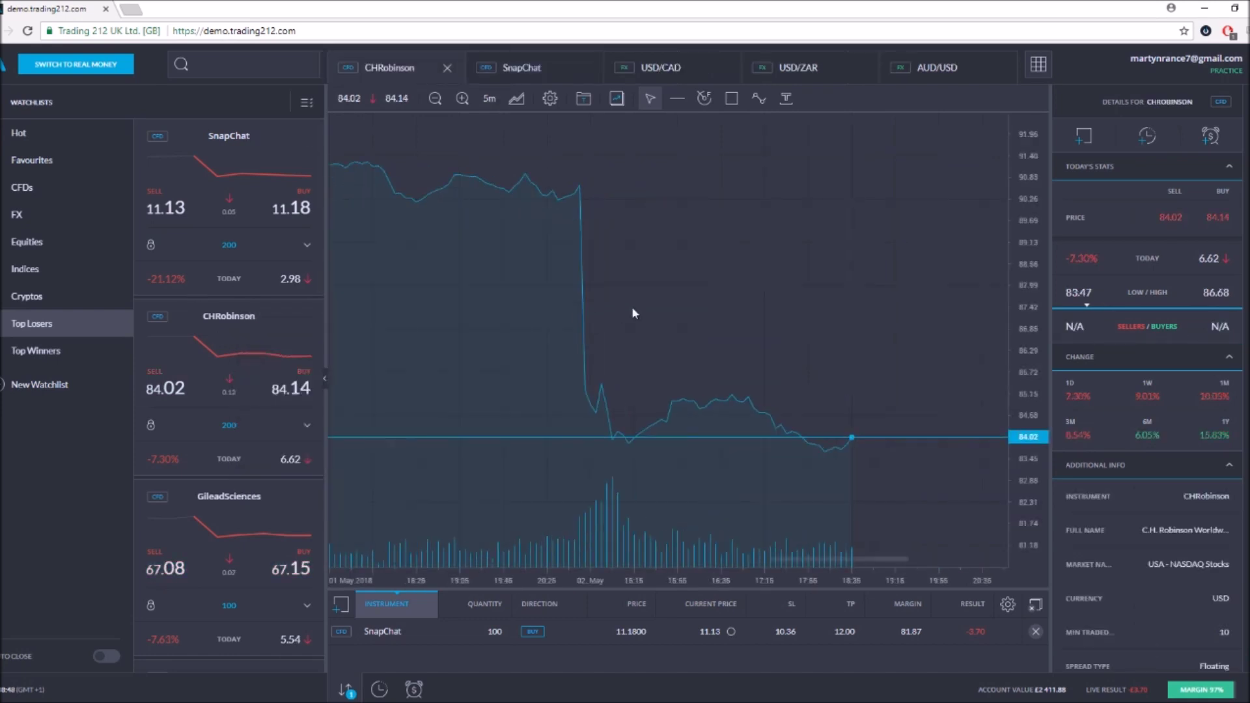
right_click(233, 519)
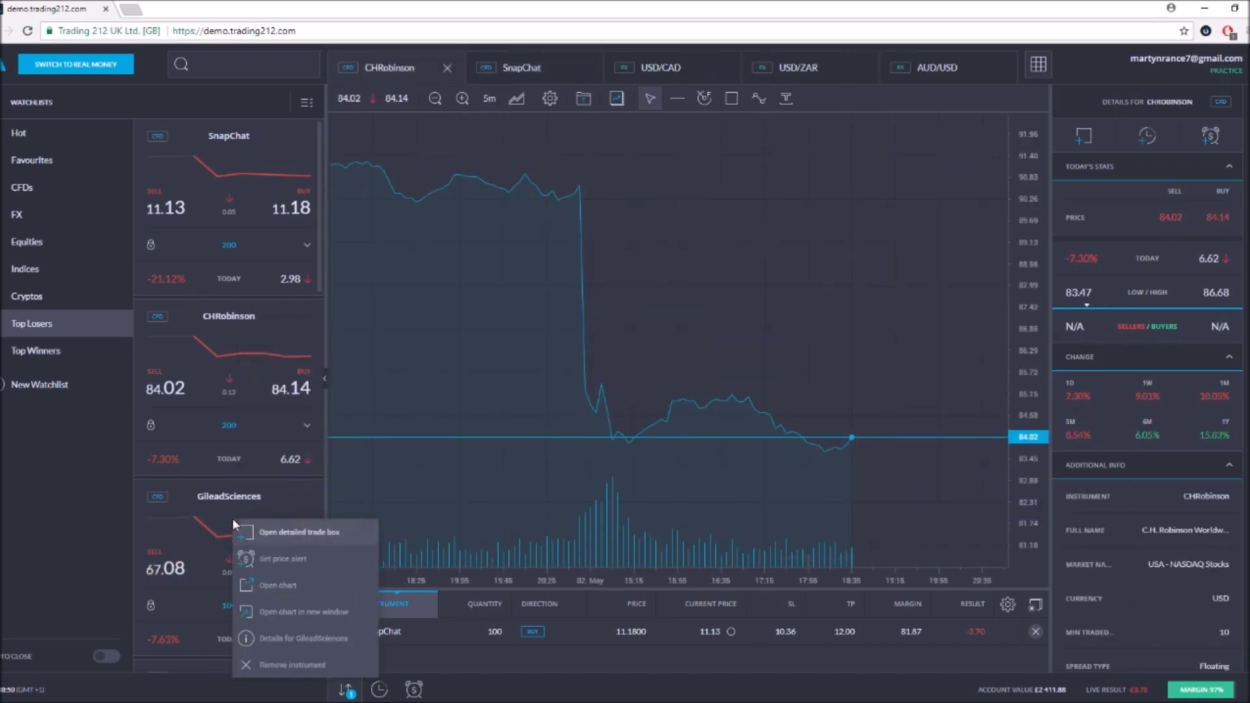
click(275, 585)
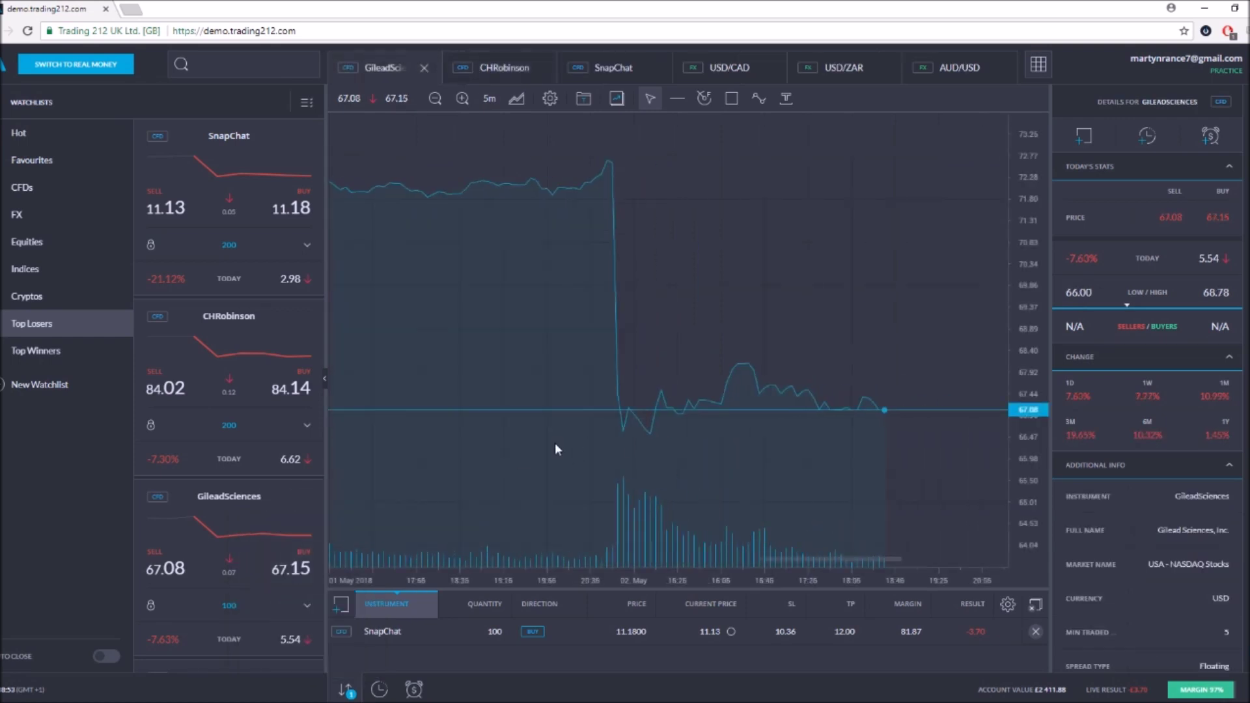
scroll(248, 386, down, 5)
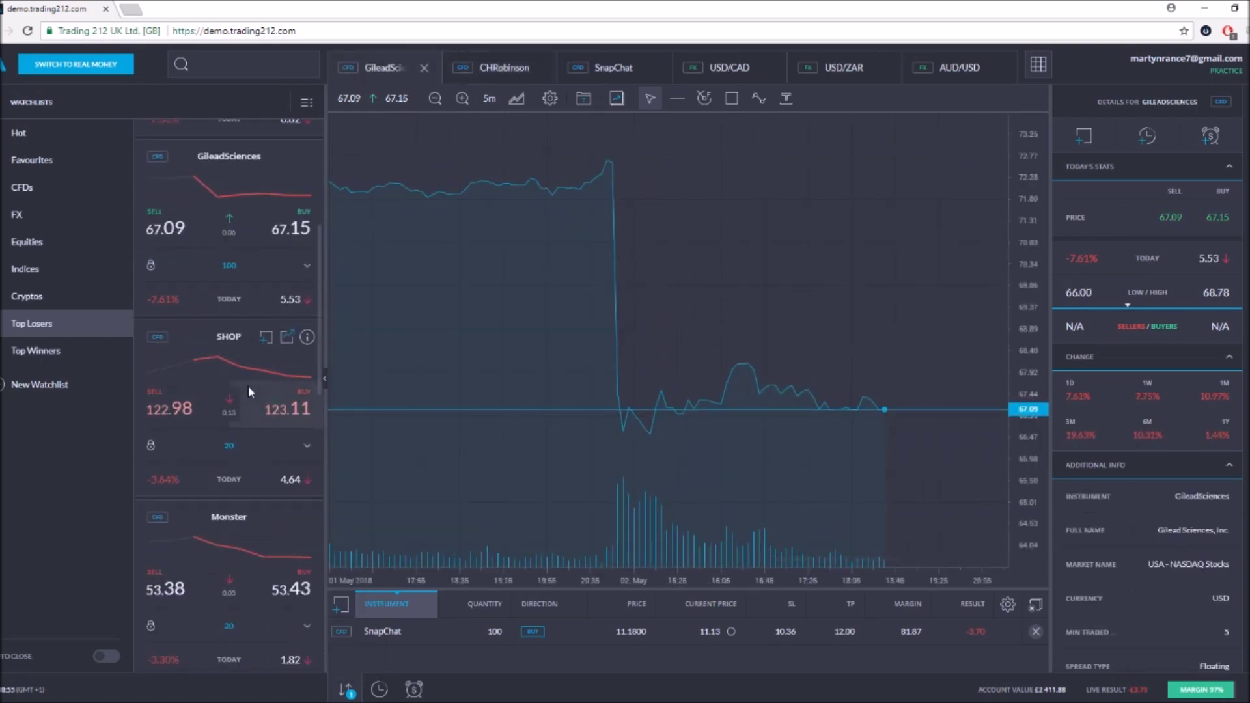
scroll(265, 455, down, 1)
right_click(260, 401)
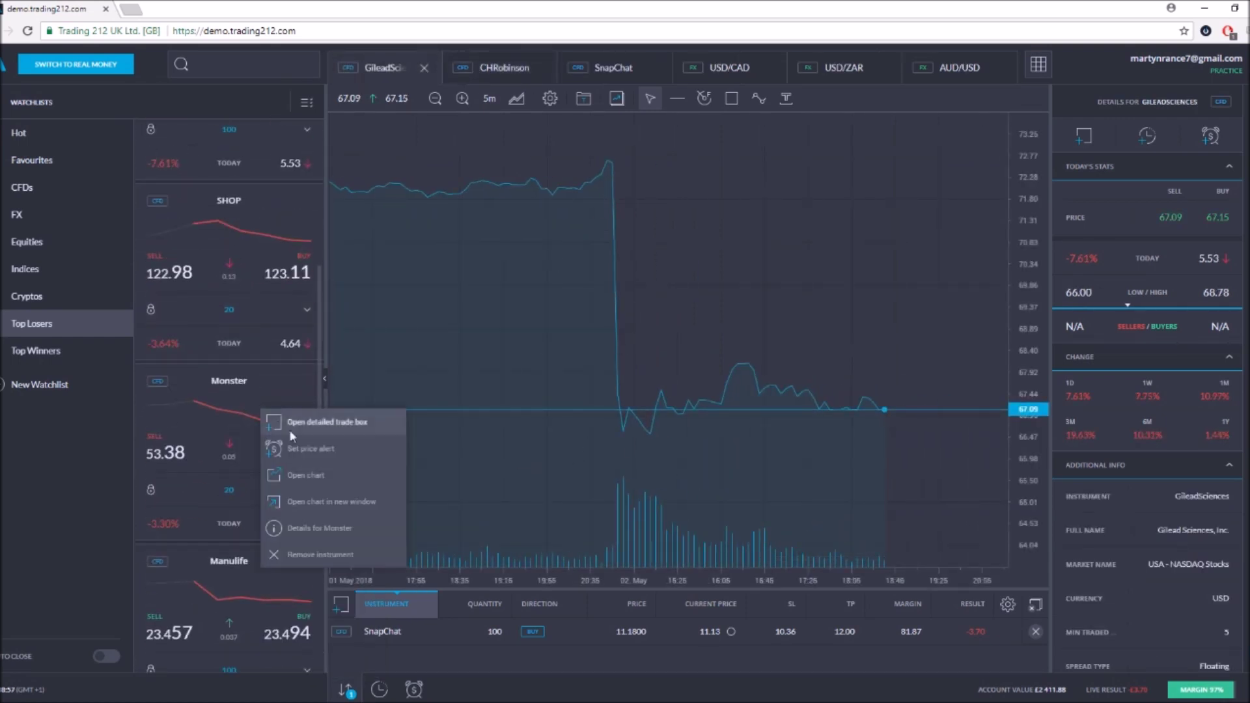
click(286, 472)
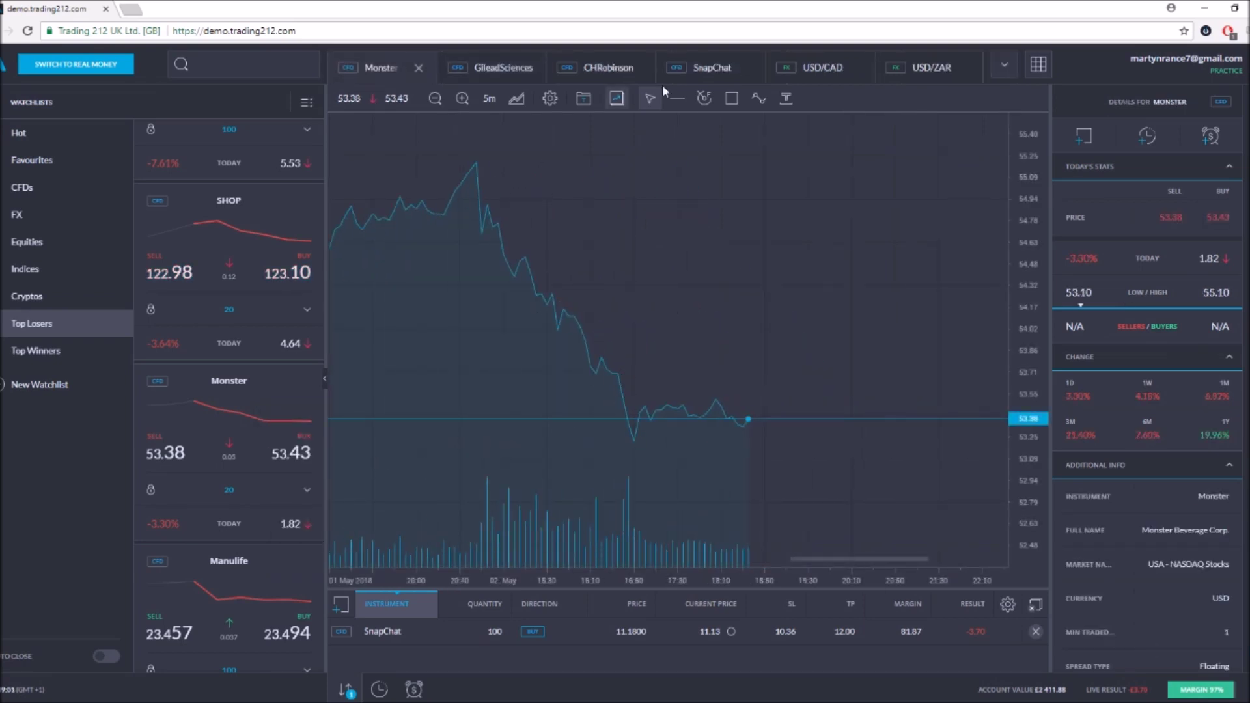
Step: Close the Monster and CHRobinson charts, then open and close a PepsiCo chart
click(423, 69)
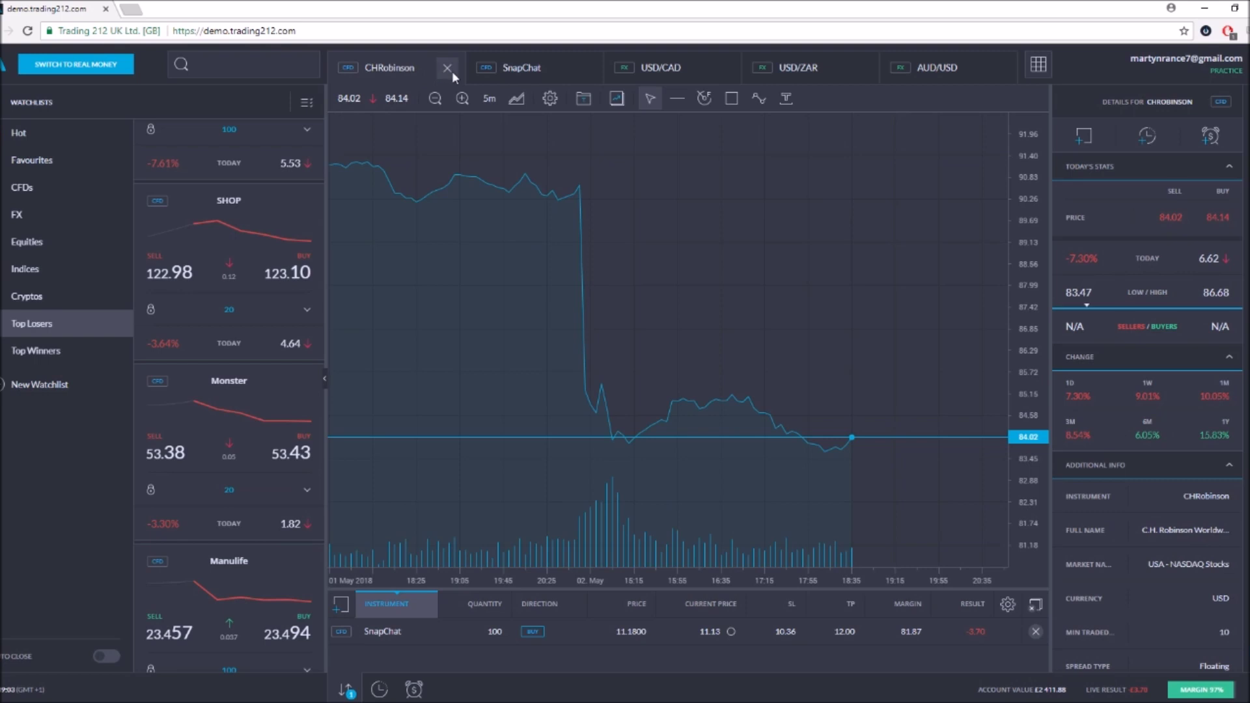
click(449, 69)
scroll(222, 378, down, 5)
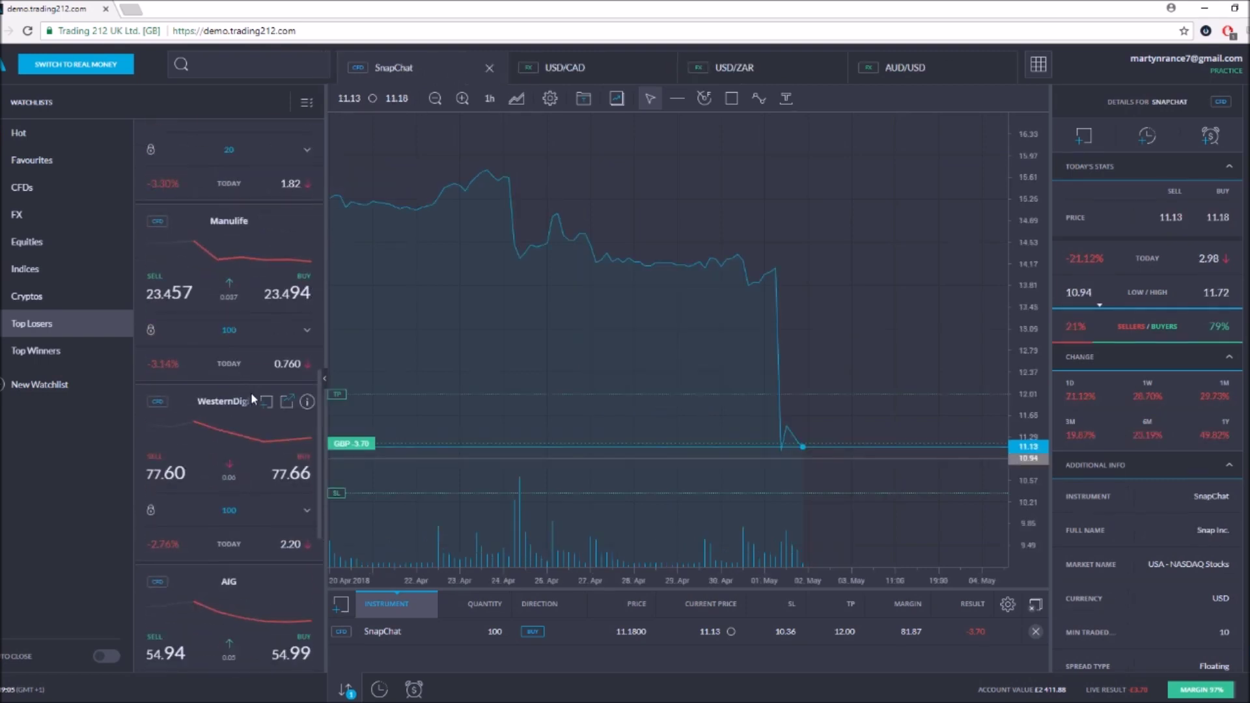
scroll(252, 393, down, 3)
scroll(252, 393, down, 3)
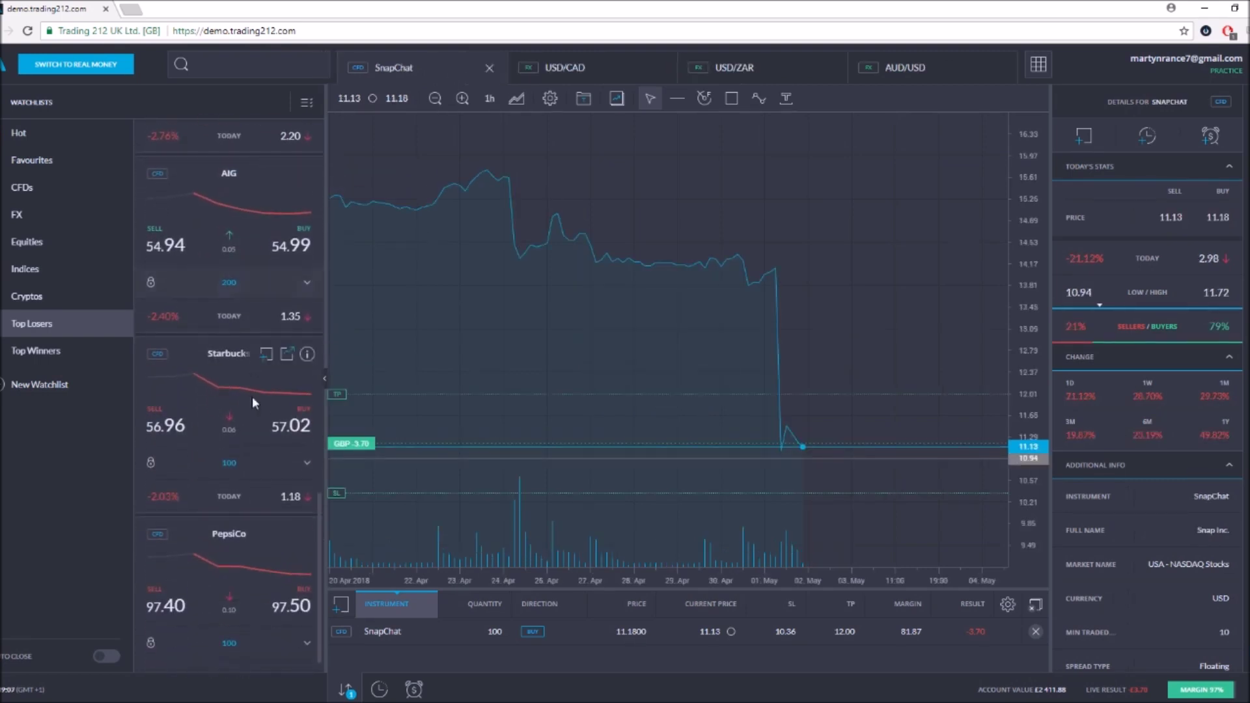
right_click(236, 551)
click(282, 459)
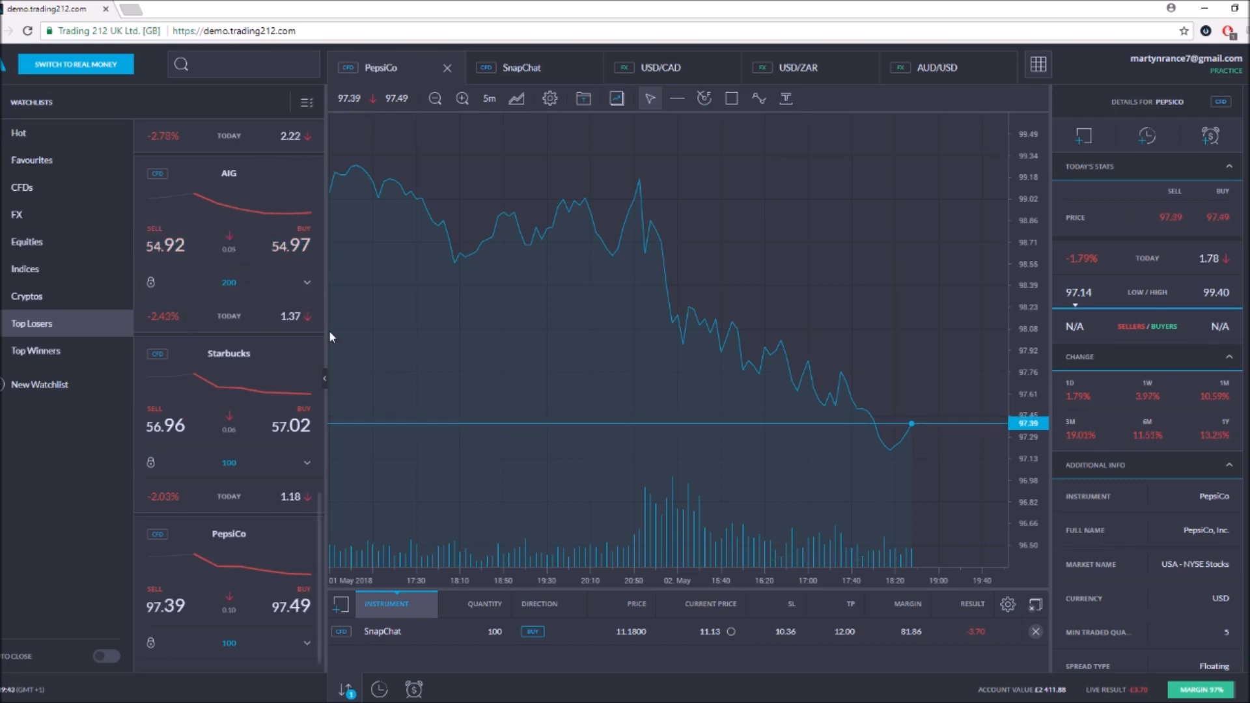
click(449, 68)
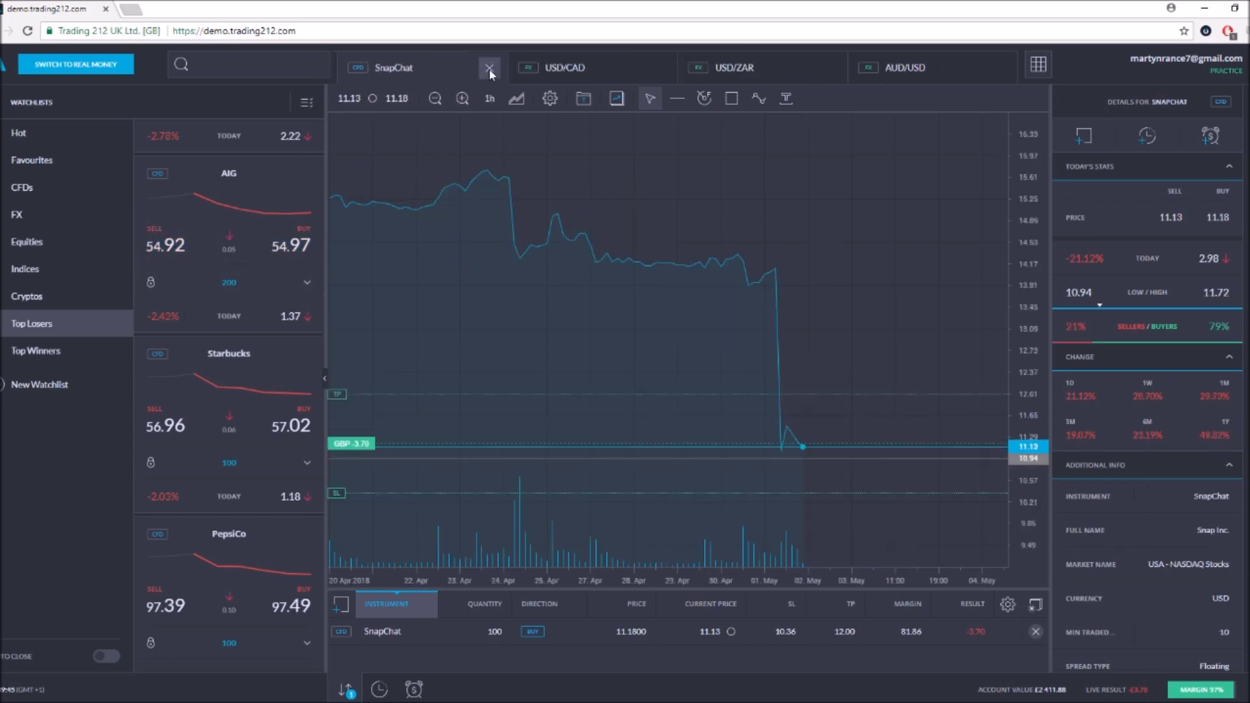
Step: Close the SnapChat chart and open Garmin and FitBit charts from the top winning stocks
click(490, 68)
click(45, 355)
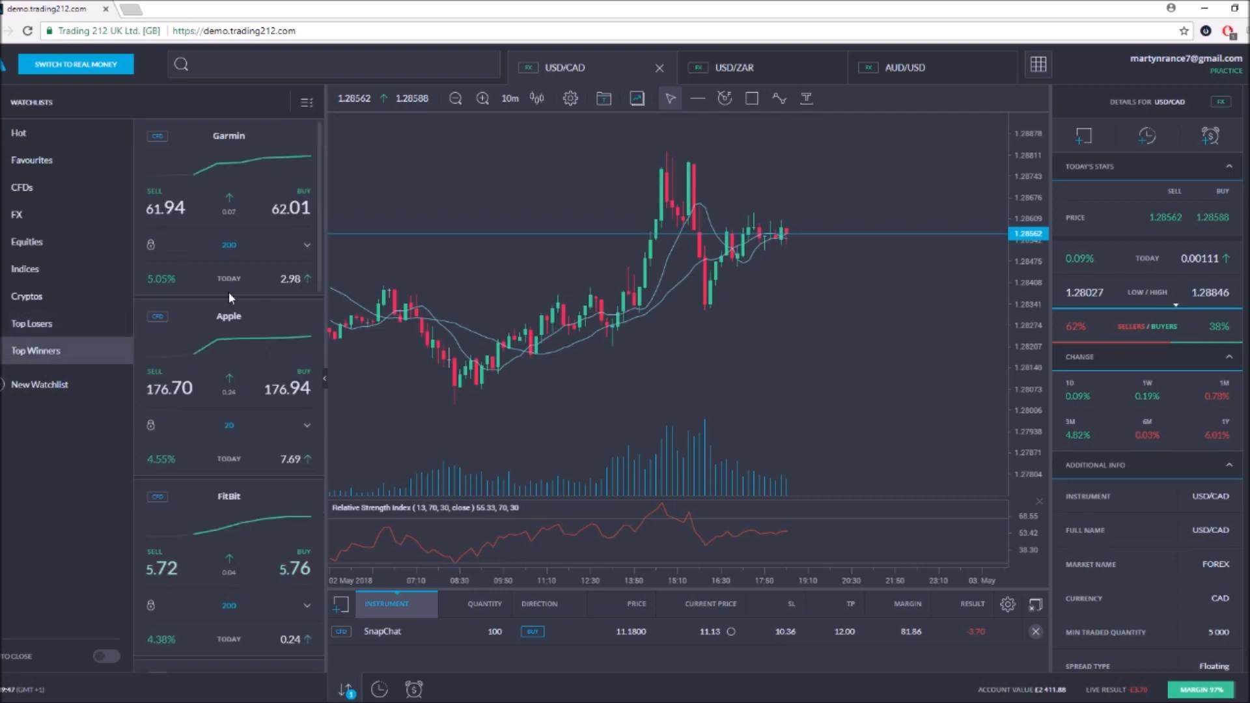
right_click(221, 178)
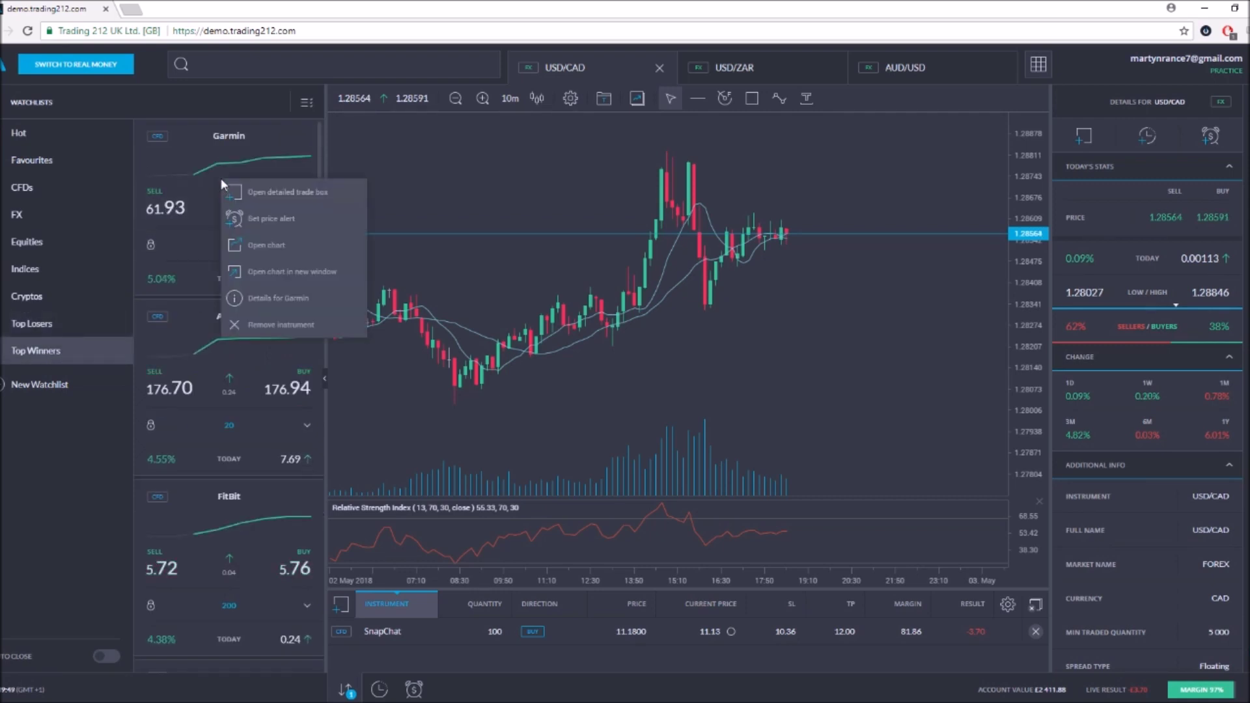
click(263, 244)
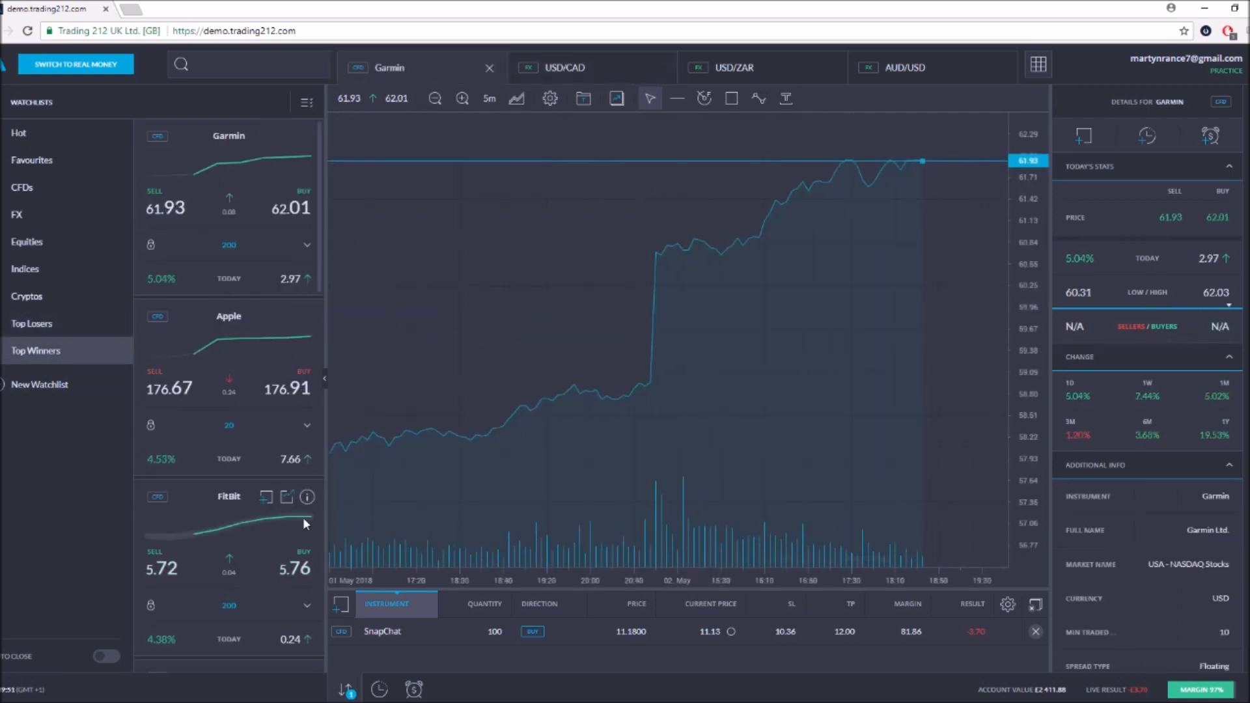
scroll(261, 491, down, 1)
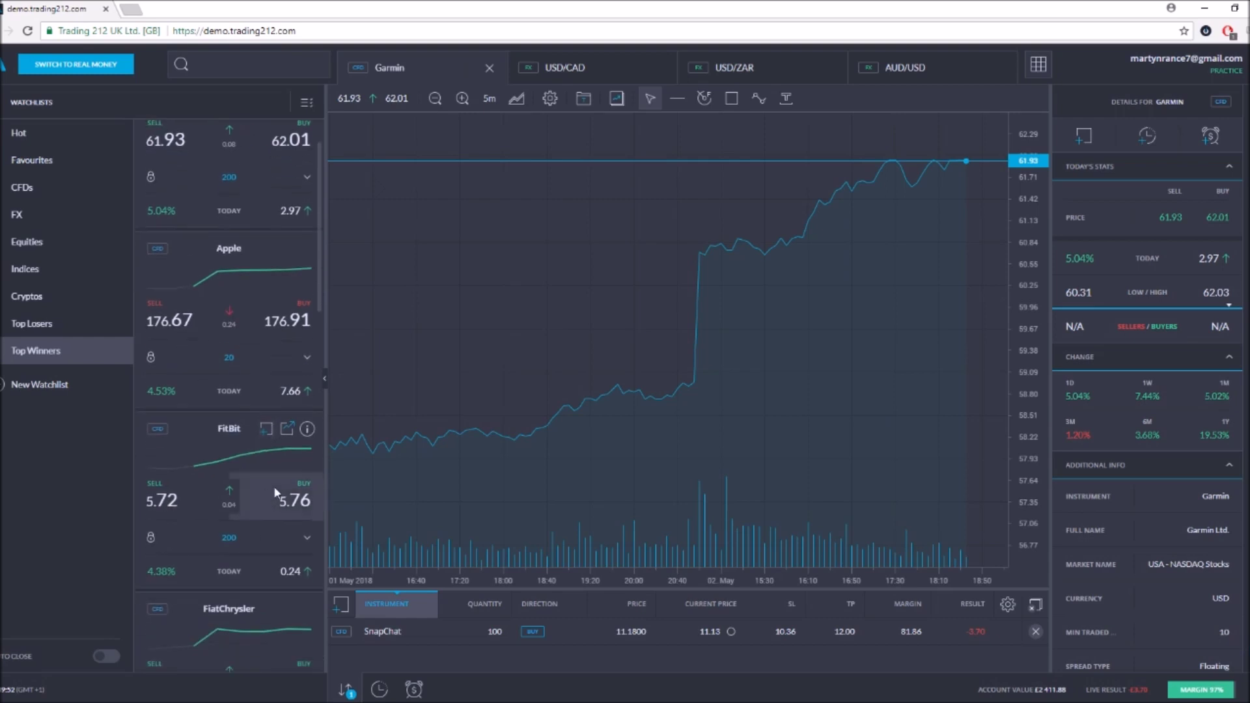
right_click(205, 459)
click(236, 521)
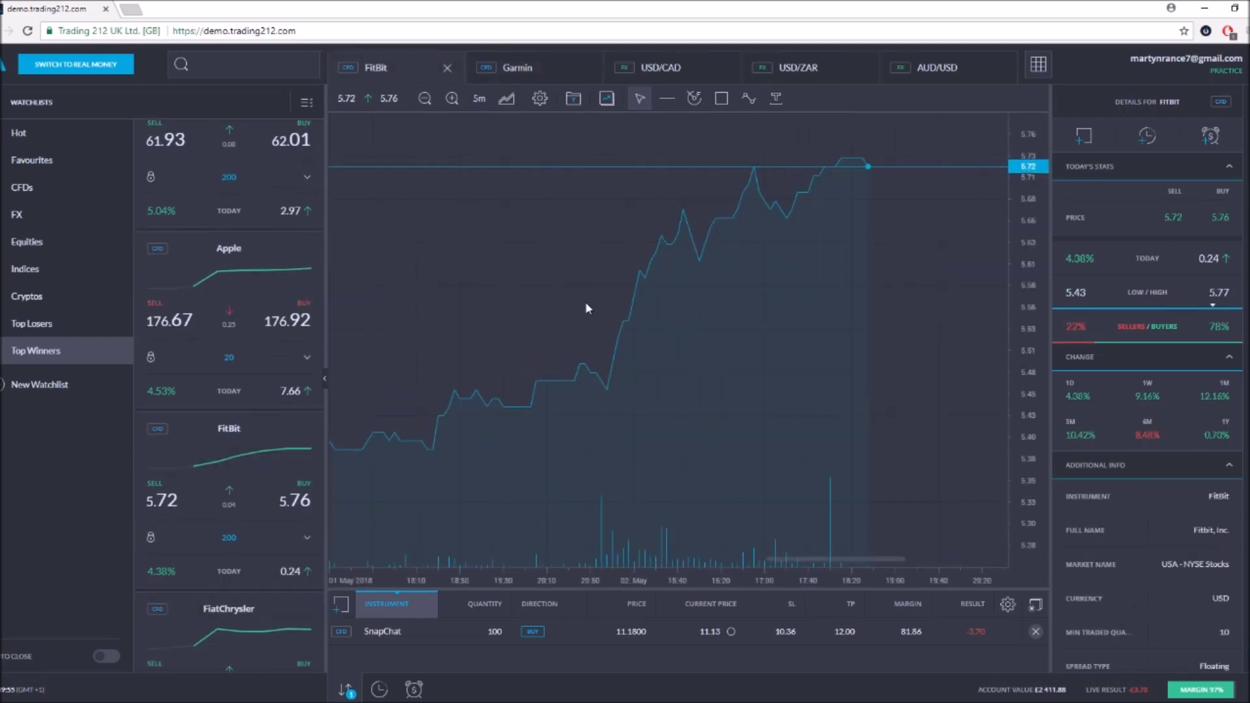
Step: View FitBit on hourly, then weekly candles, panning back to cover 2016 to 2018
click(479, 98)
click(484, 306)
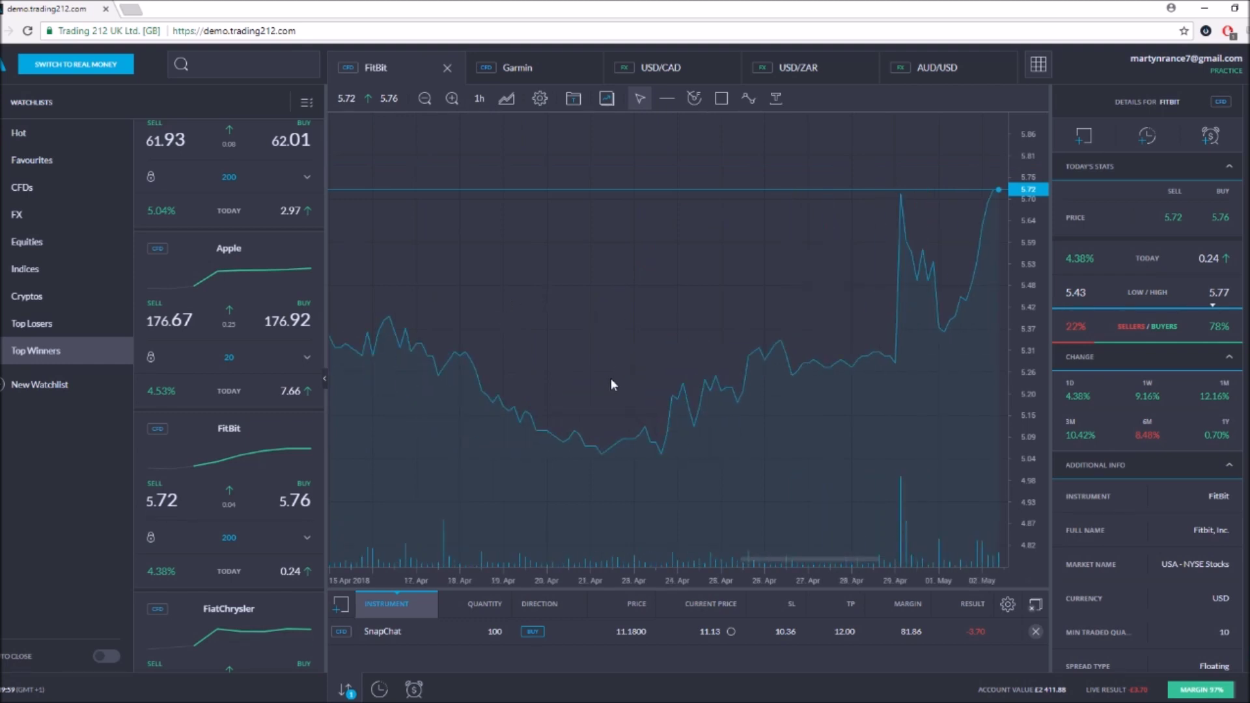
drag(610, 378, 813, 435)
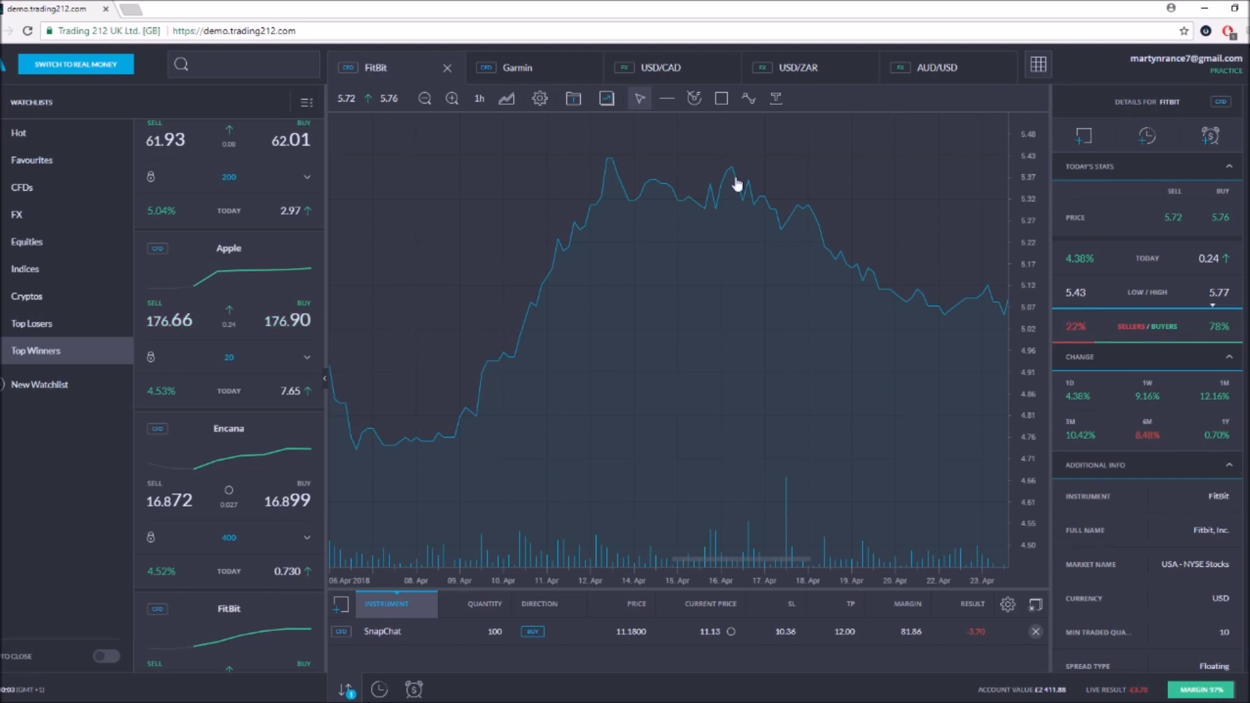
drag(737, 184, 477, 232)
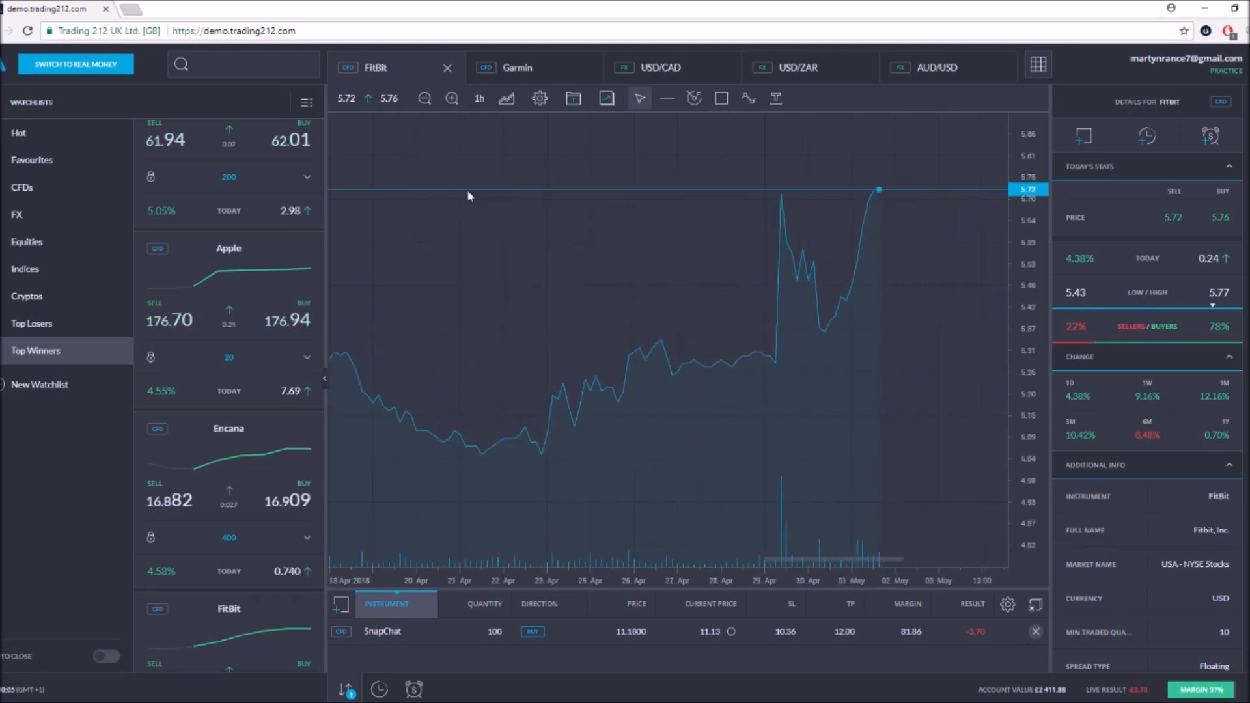
click(479, 98)
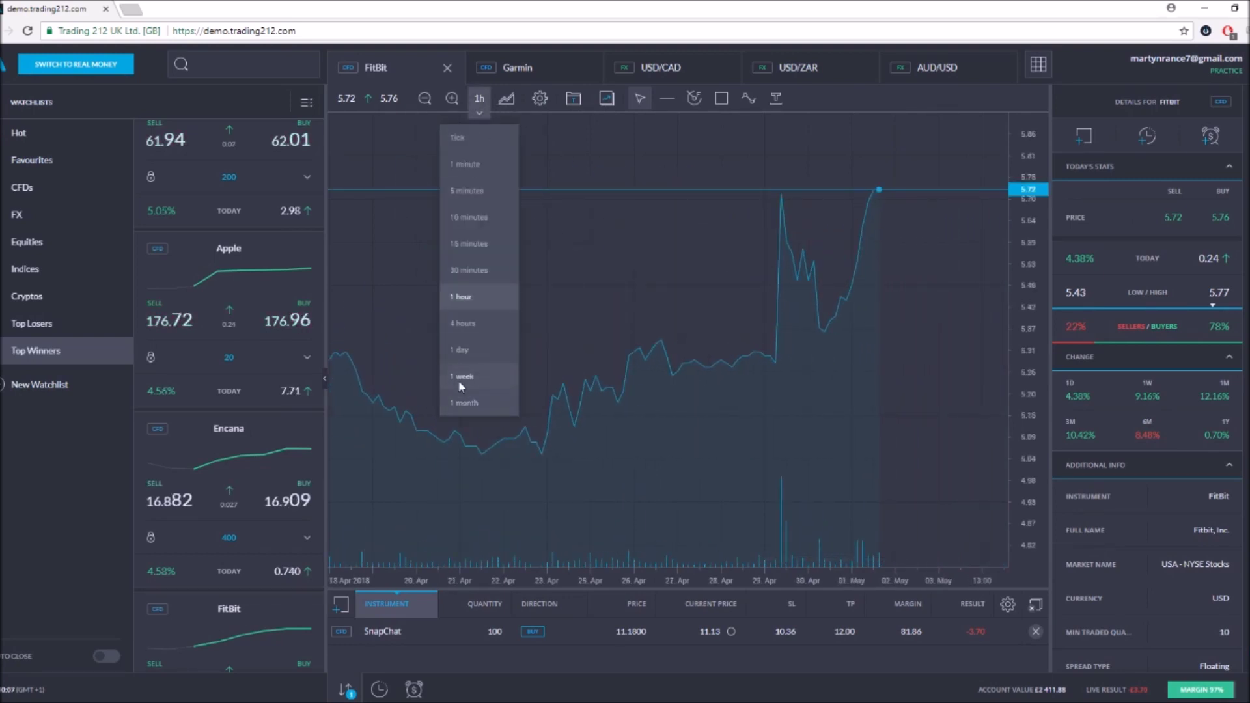
click(462, 381)
drag(763, 413, 722, 425)
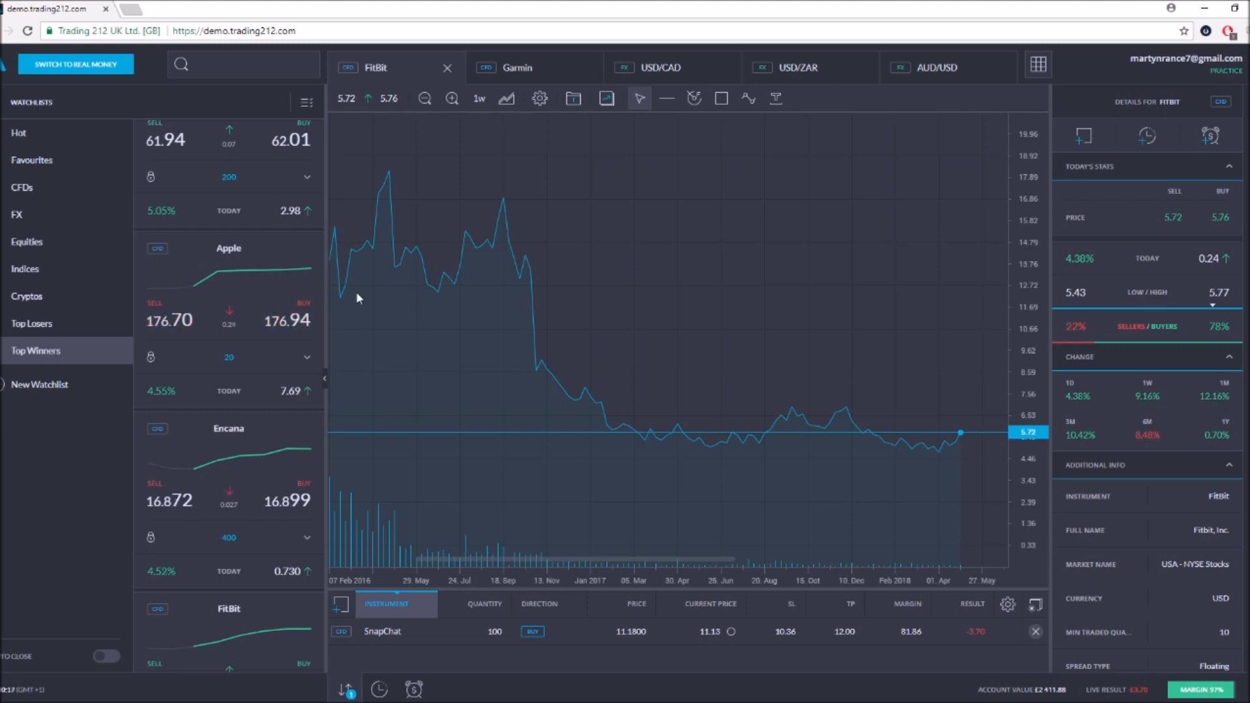
click(480, 108)
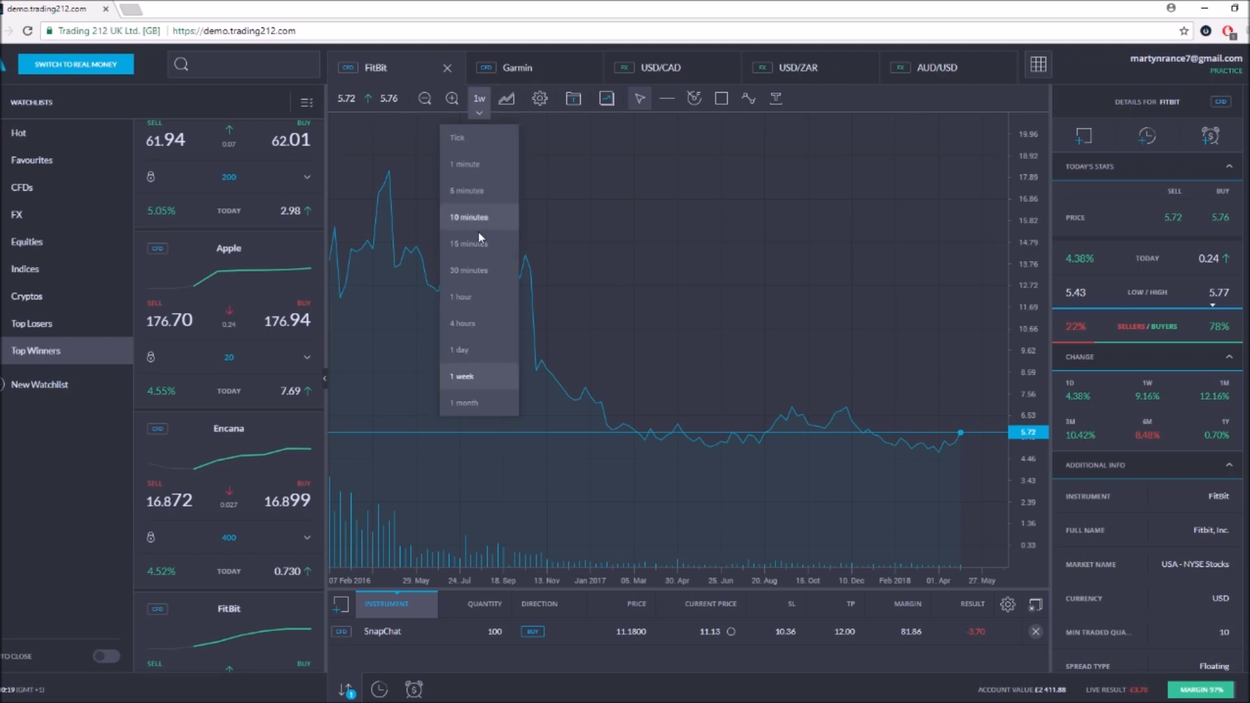
click(541, 480)
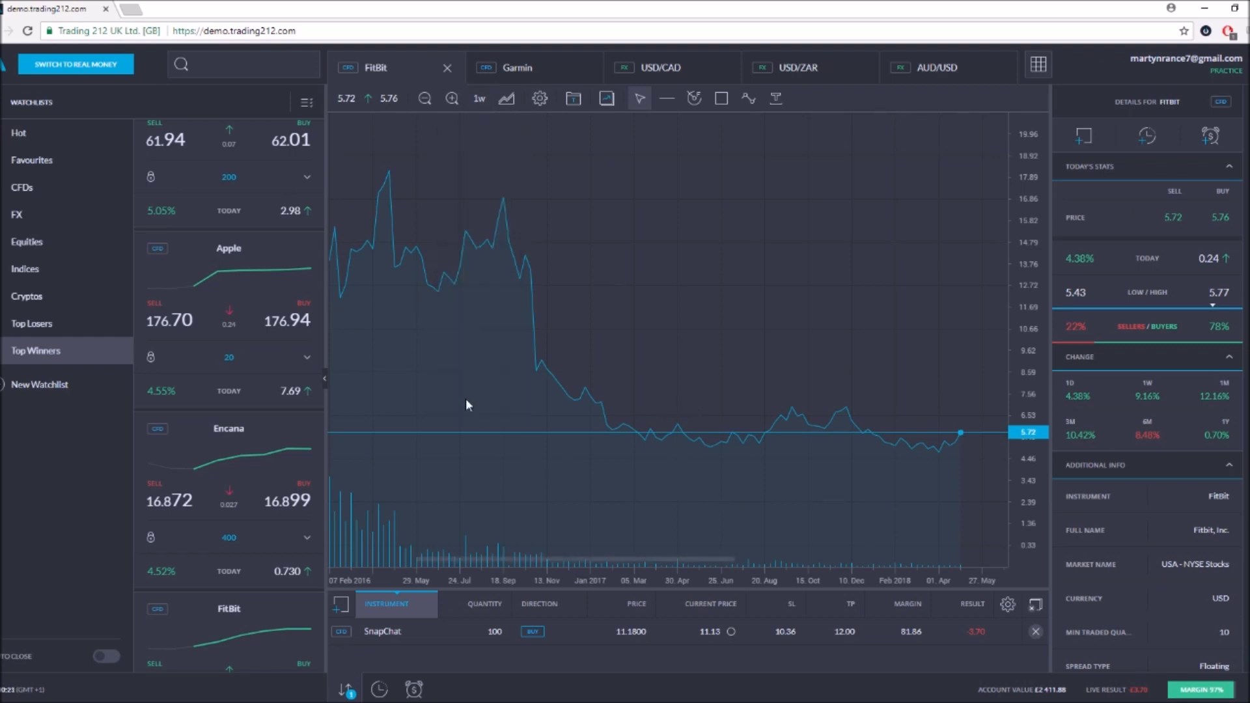
scroll(521, 358, down, 2)
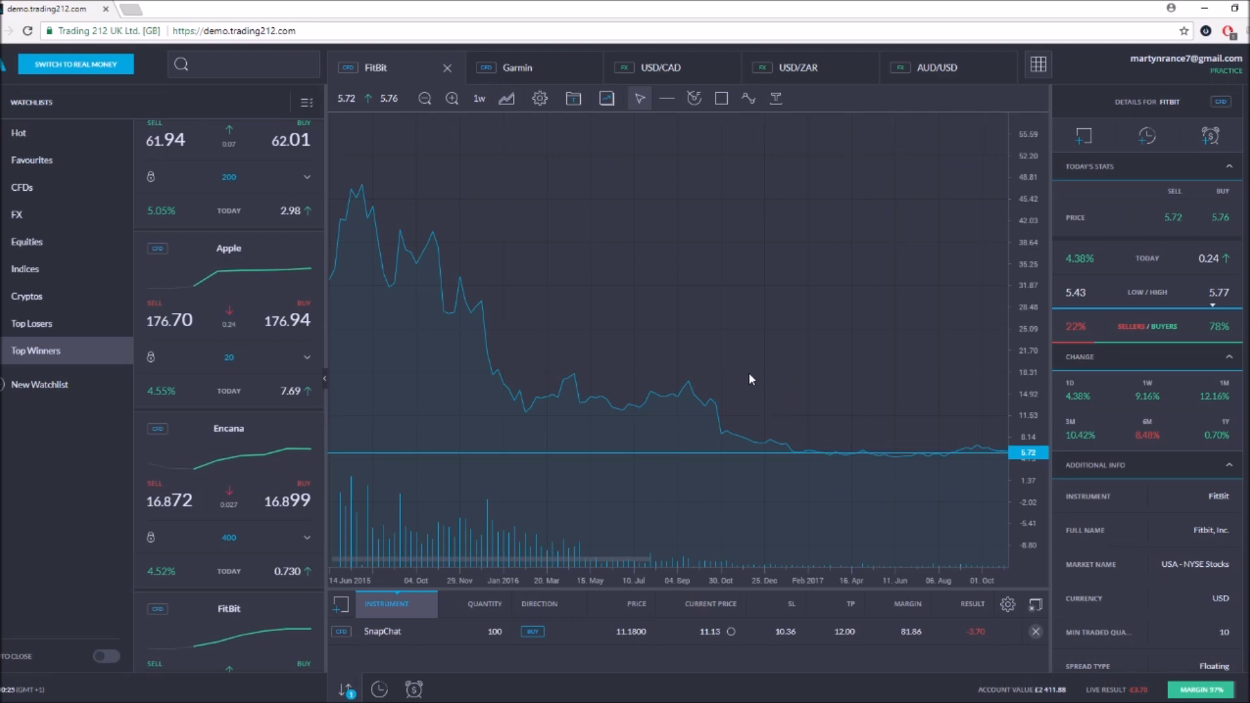
drag(595, 302, 545, 340)
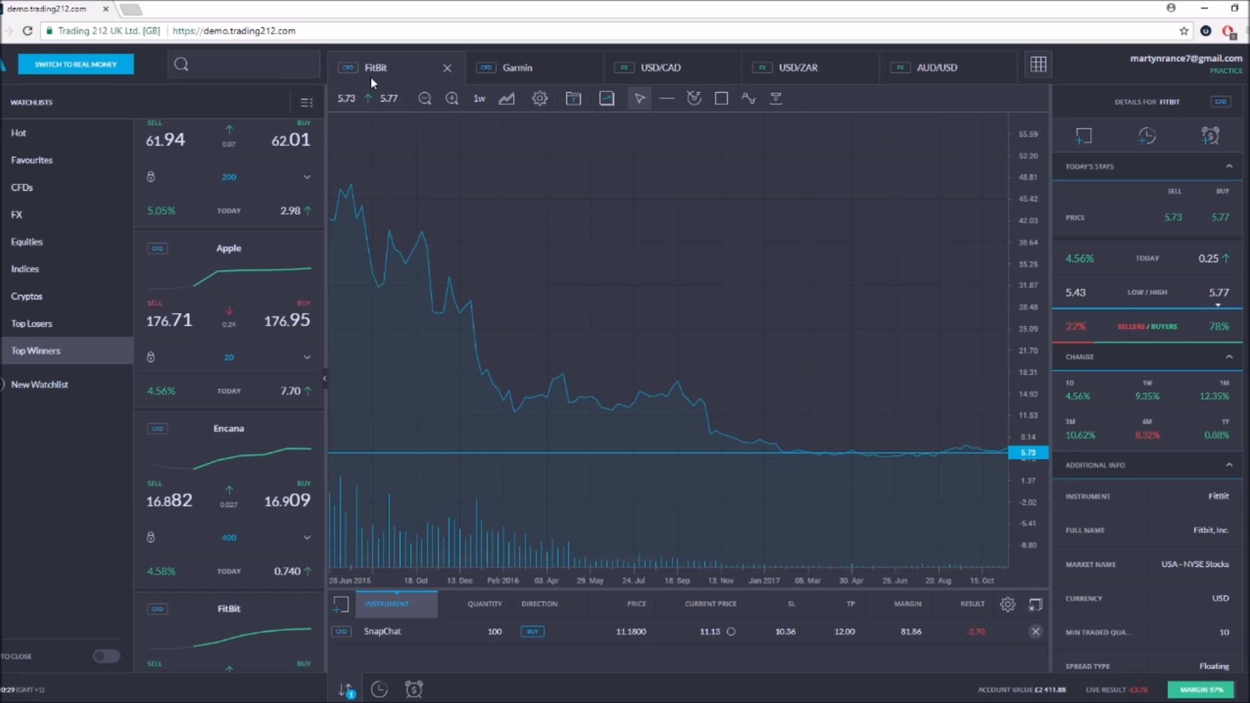
Step: Close the FitBit and Garmin charts and open a GoPro price chart
click(448, 68)
click(487, 69)
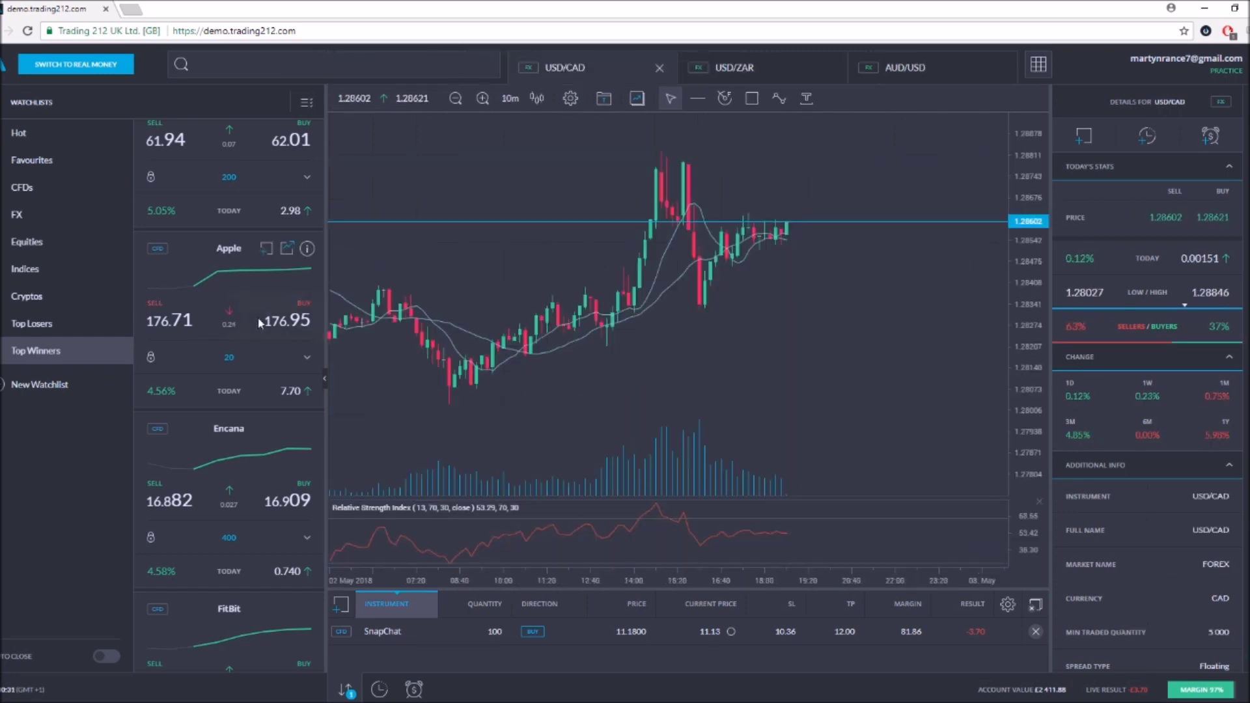
scroll(230, 314, down, 3)
scroll(221, 307, down, 3)
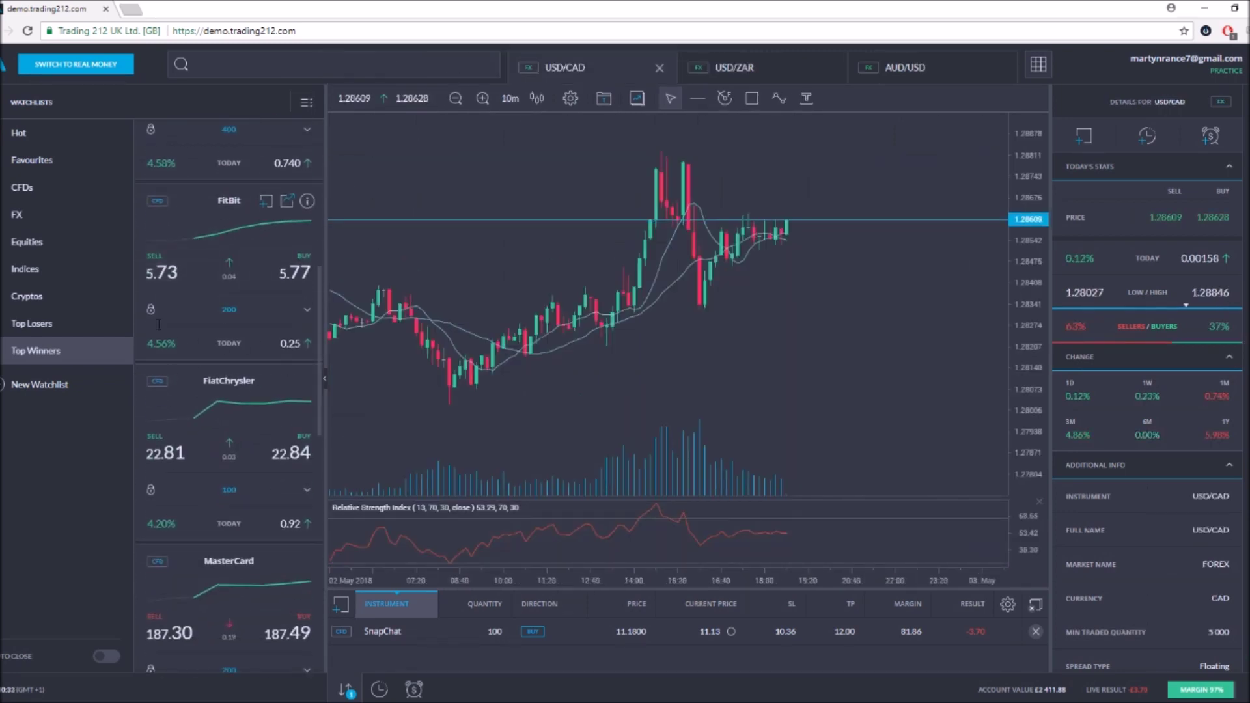
scroll(285, 290, down, 5)
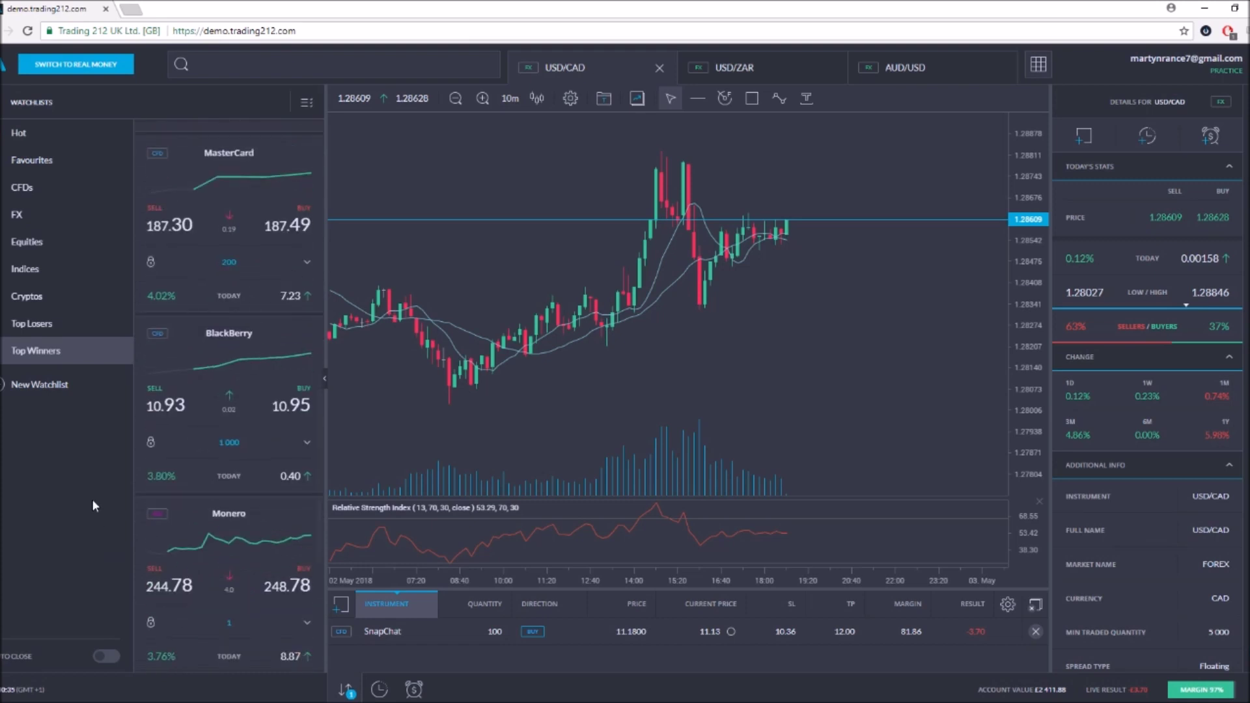
scroll(242, 499, down, 3)
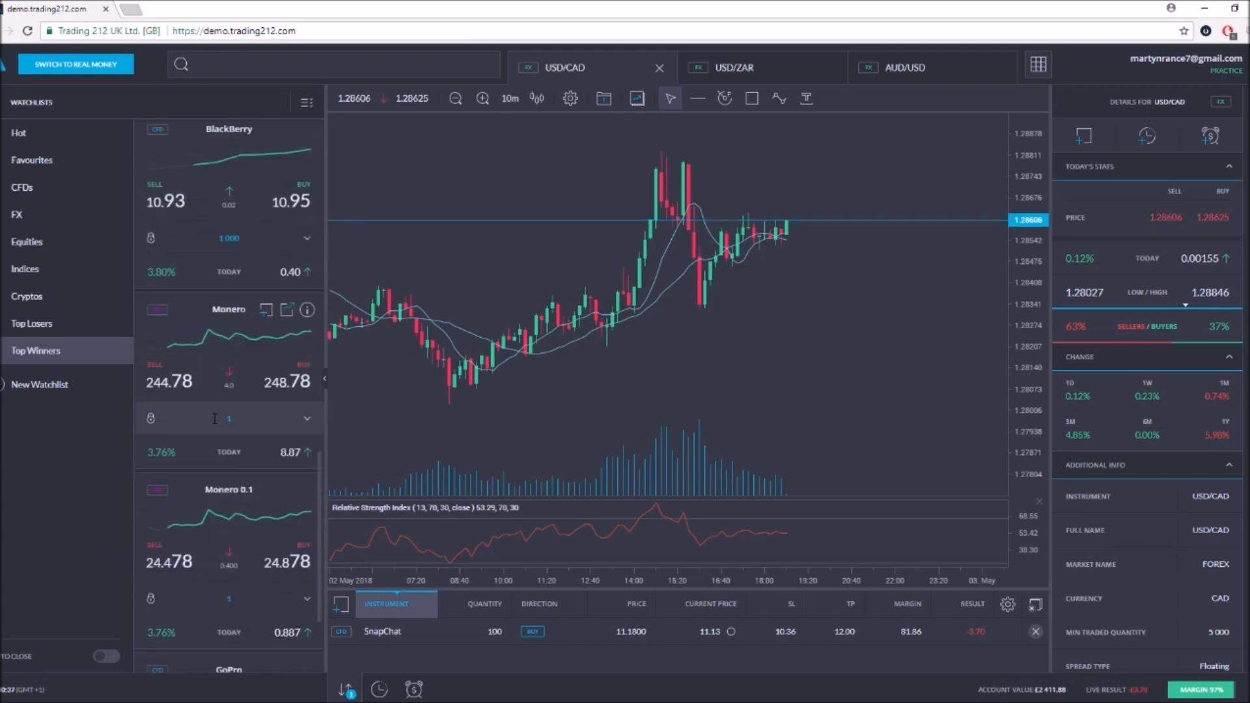
scroll(204, 527, down, 3)
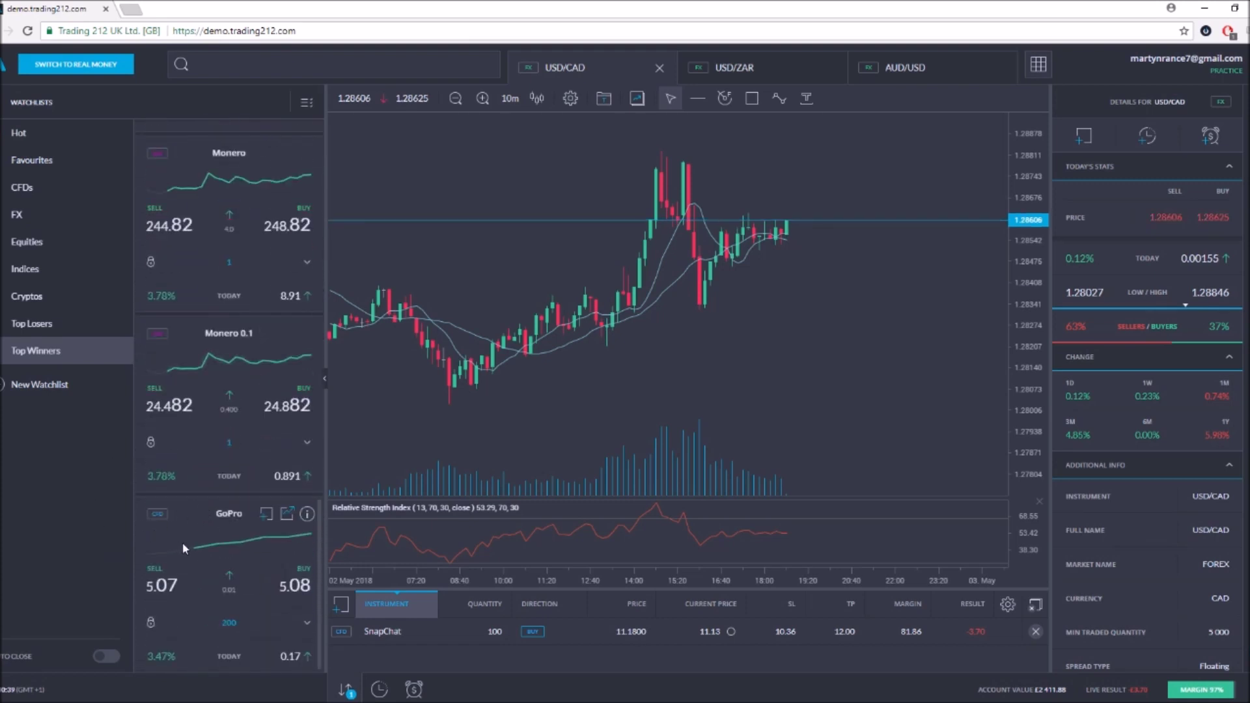
right_click(184, 535)
click(217, 602)
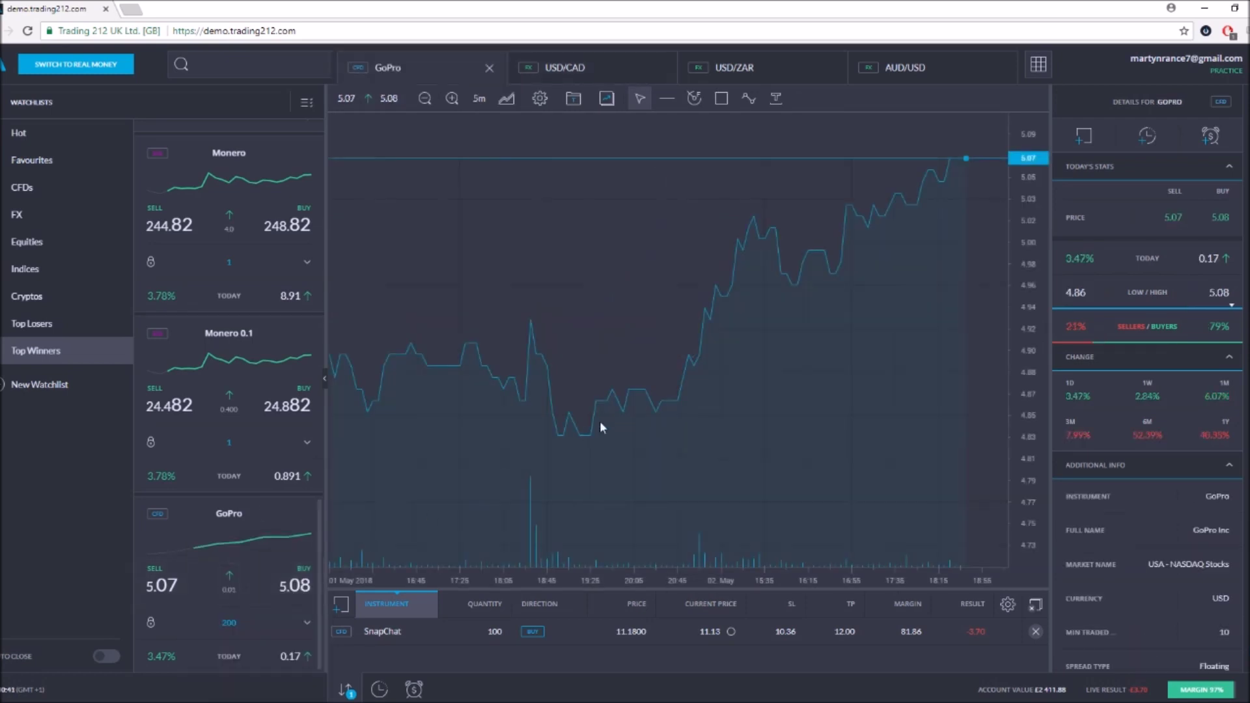
Step: Set GoPro to 4-hour, then weekly candles, pan its history, and move on to the AMD chart
click(478, 100)
click(471, 325)
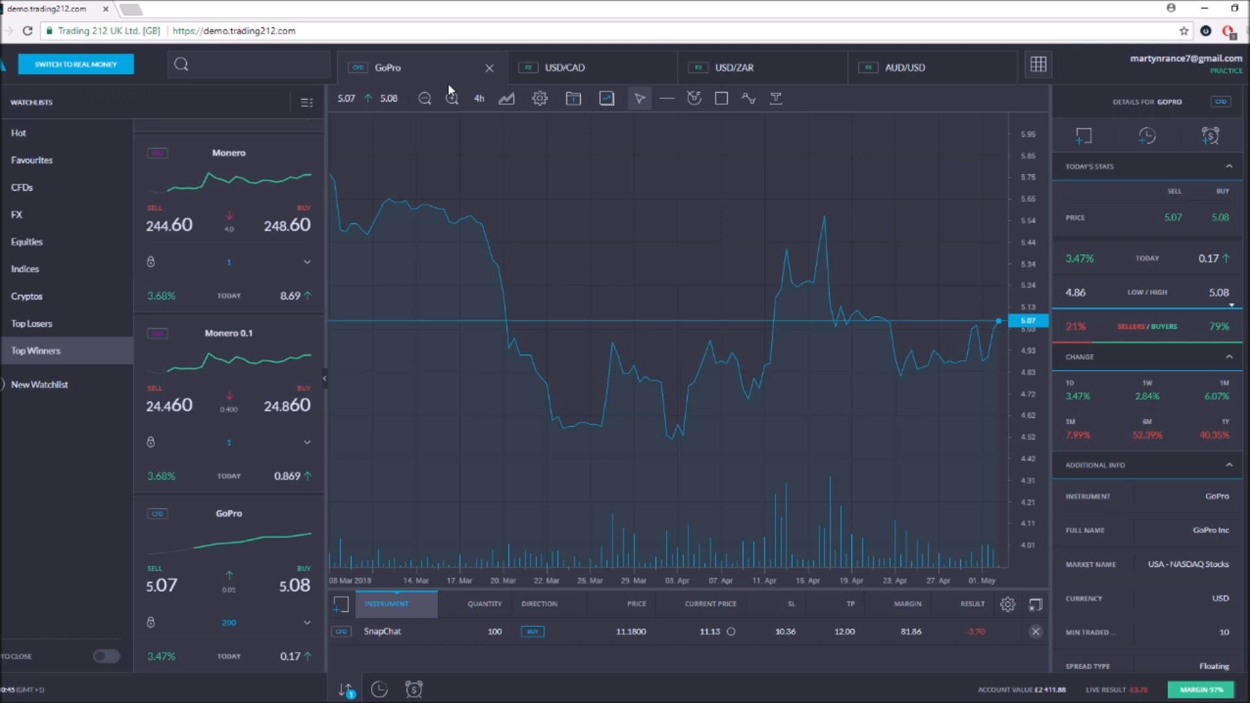
click(480, 101)
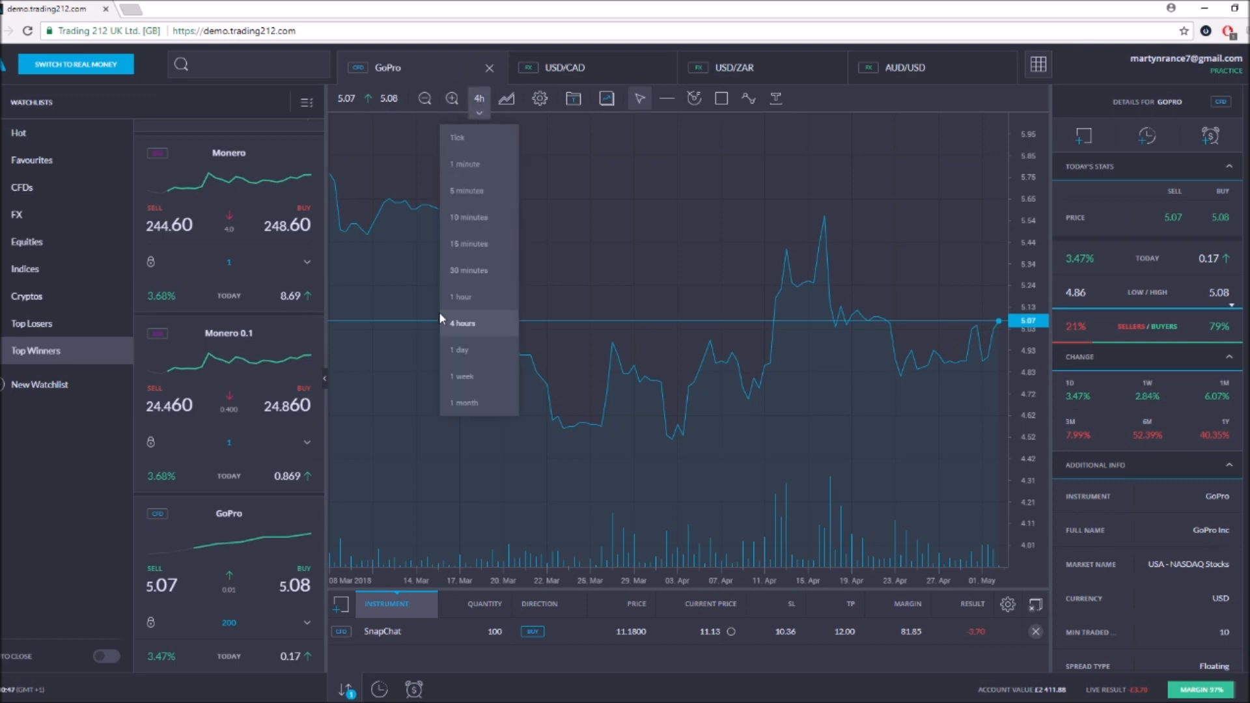
click(449, 374)
drag(638, 306, 585, 256)
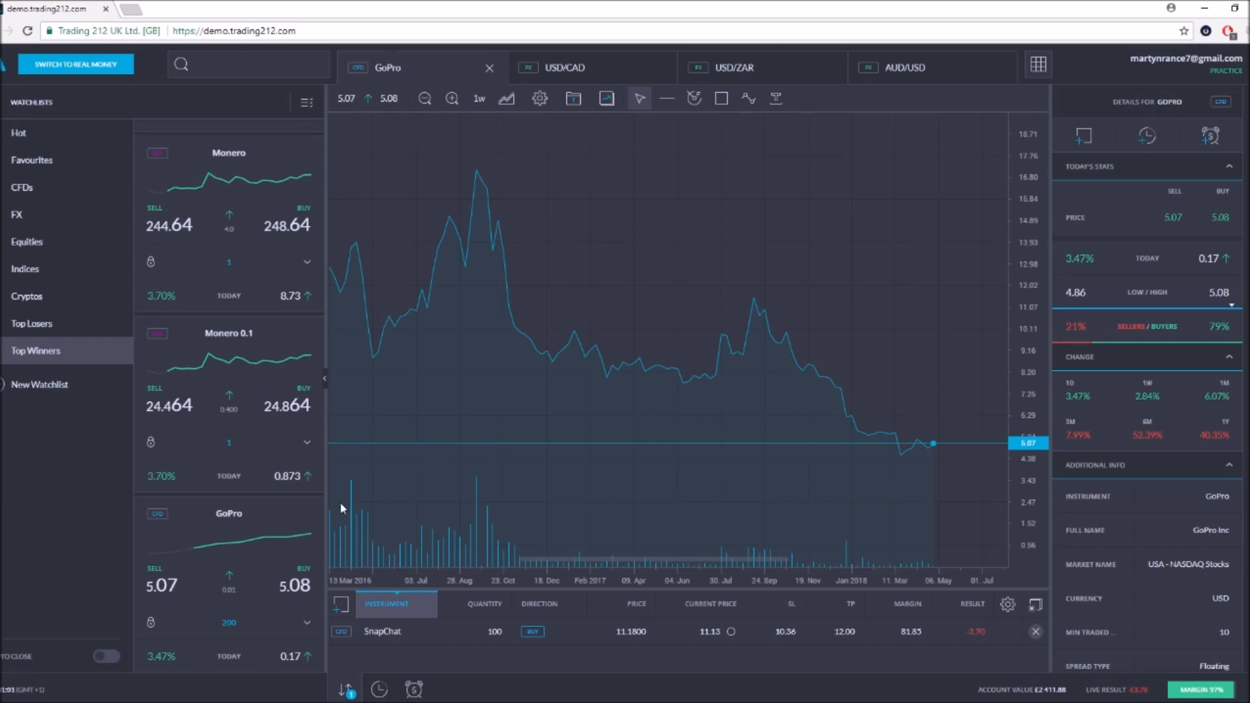
scroll(456, 365, right, 3)
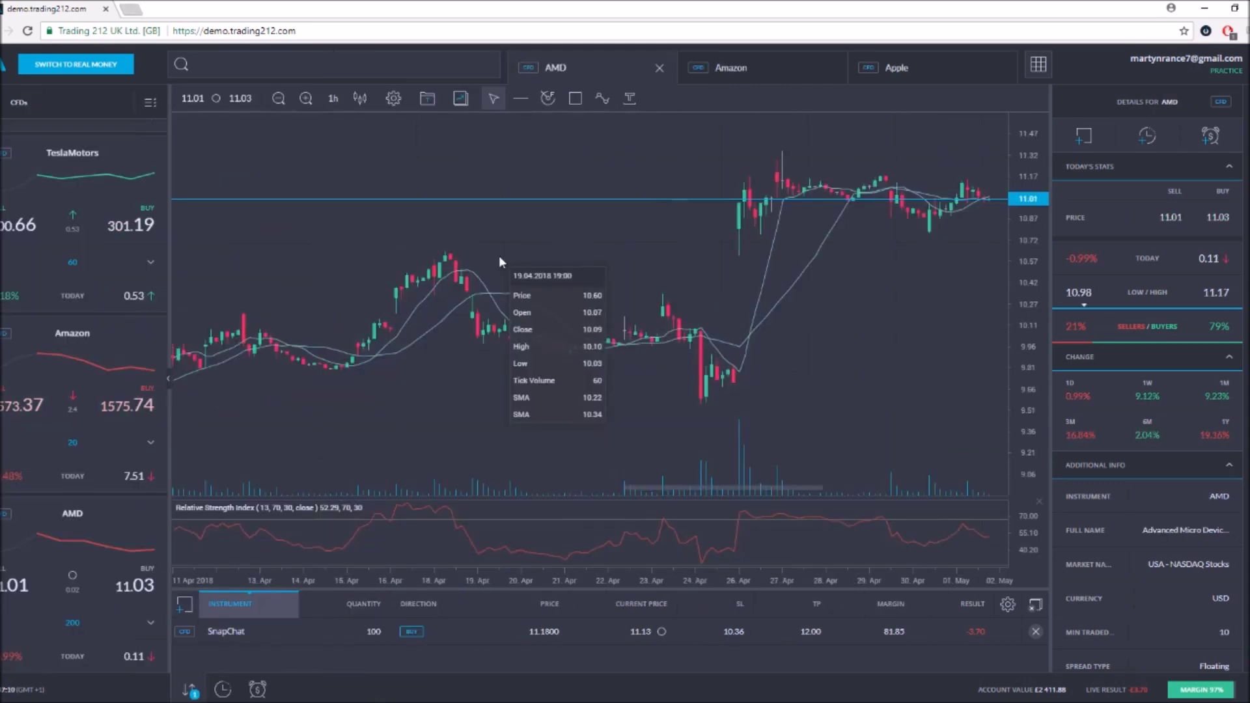
drag(499, 255, 468, 258)
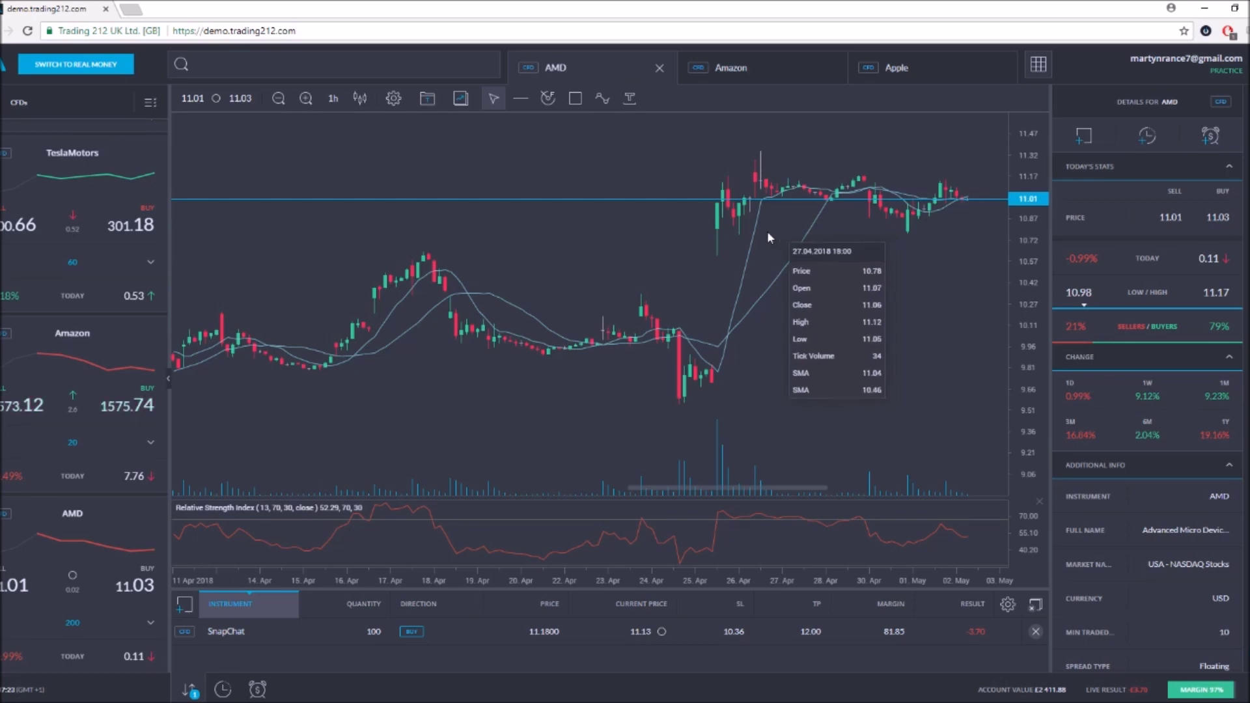
Step: Flip back and forth between the Amazon, Apple and AMD charts to compare them
click(784, 72)
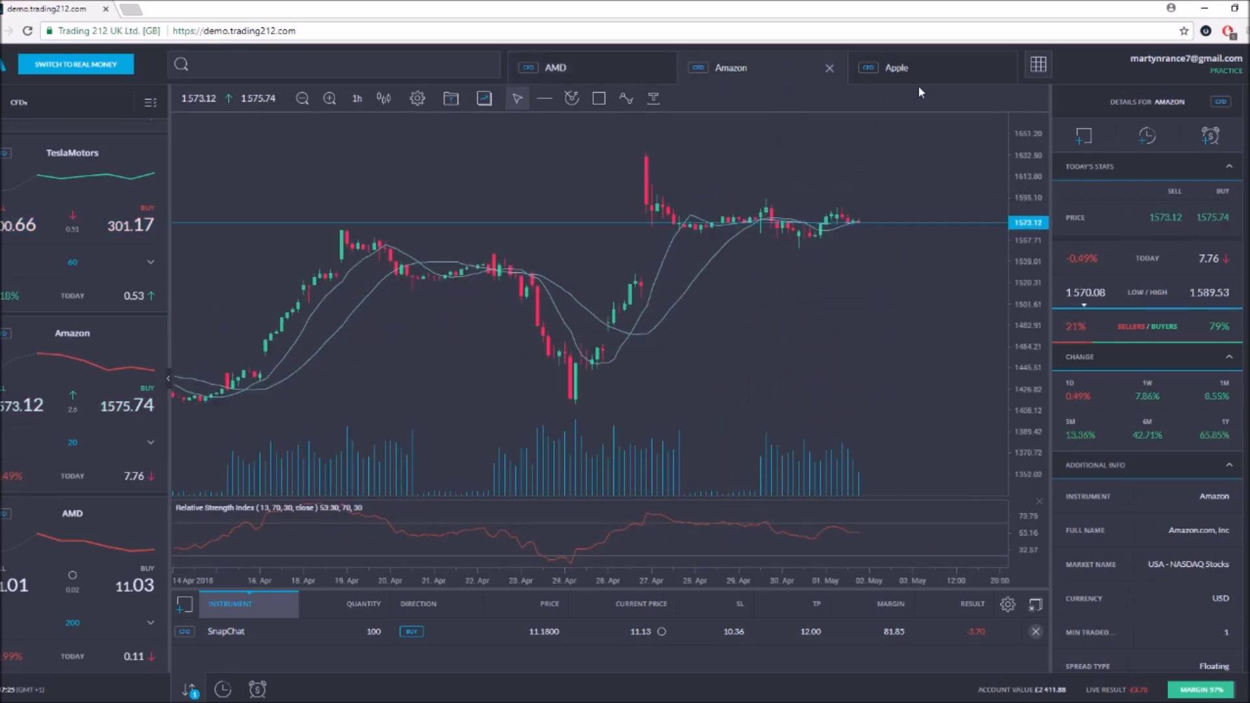
click(937, 75)
click(773, 69)
click(602, 63)
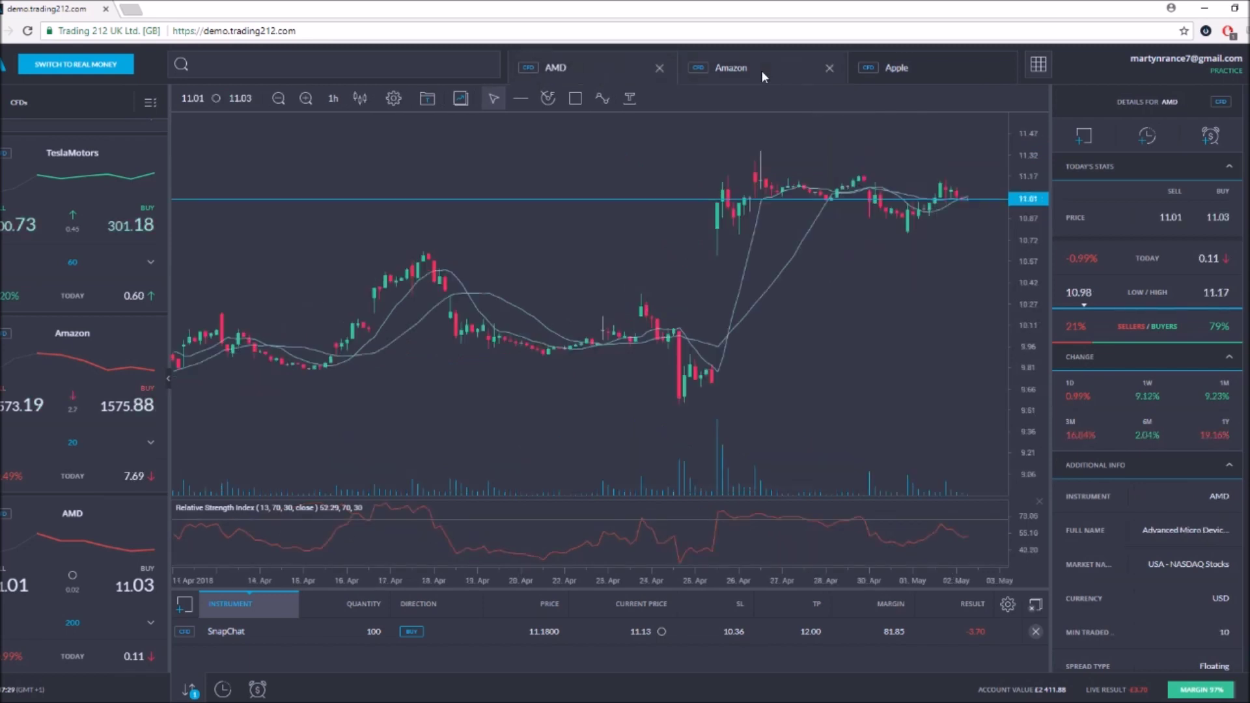
click(795, 73)
click(938, 78)
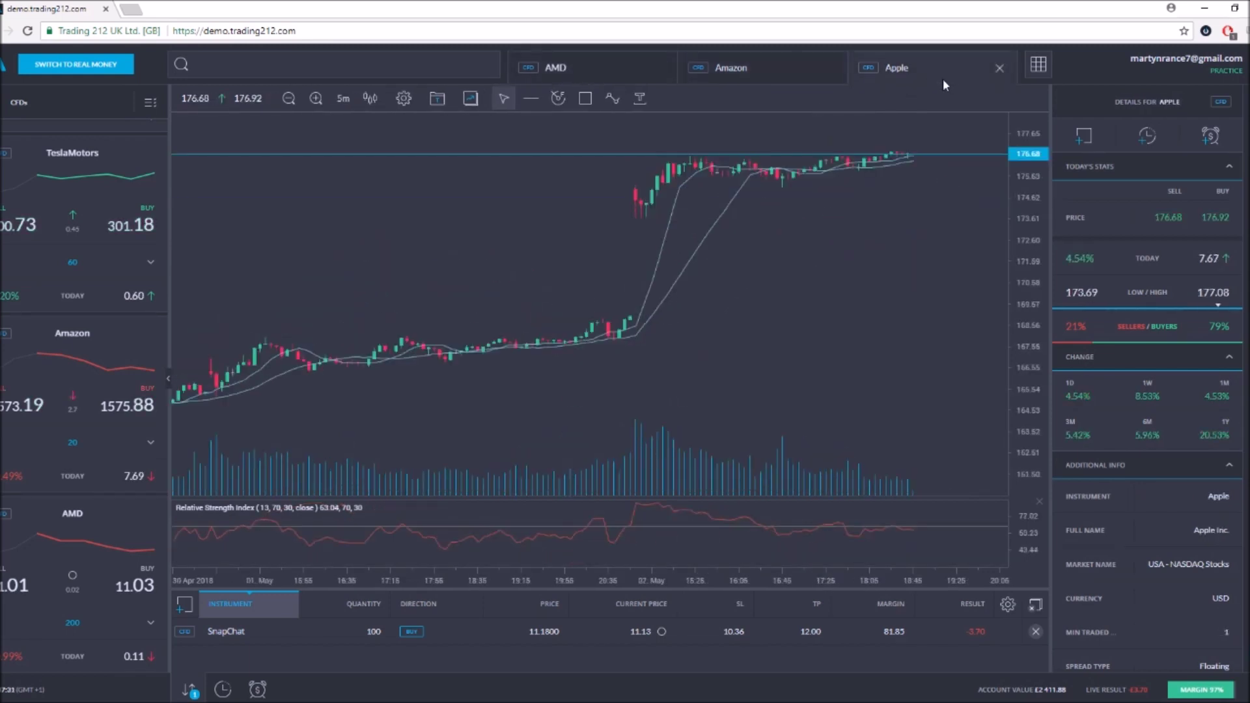
click(763, 65)
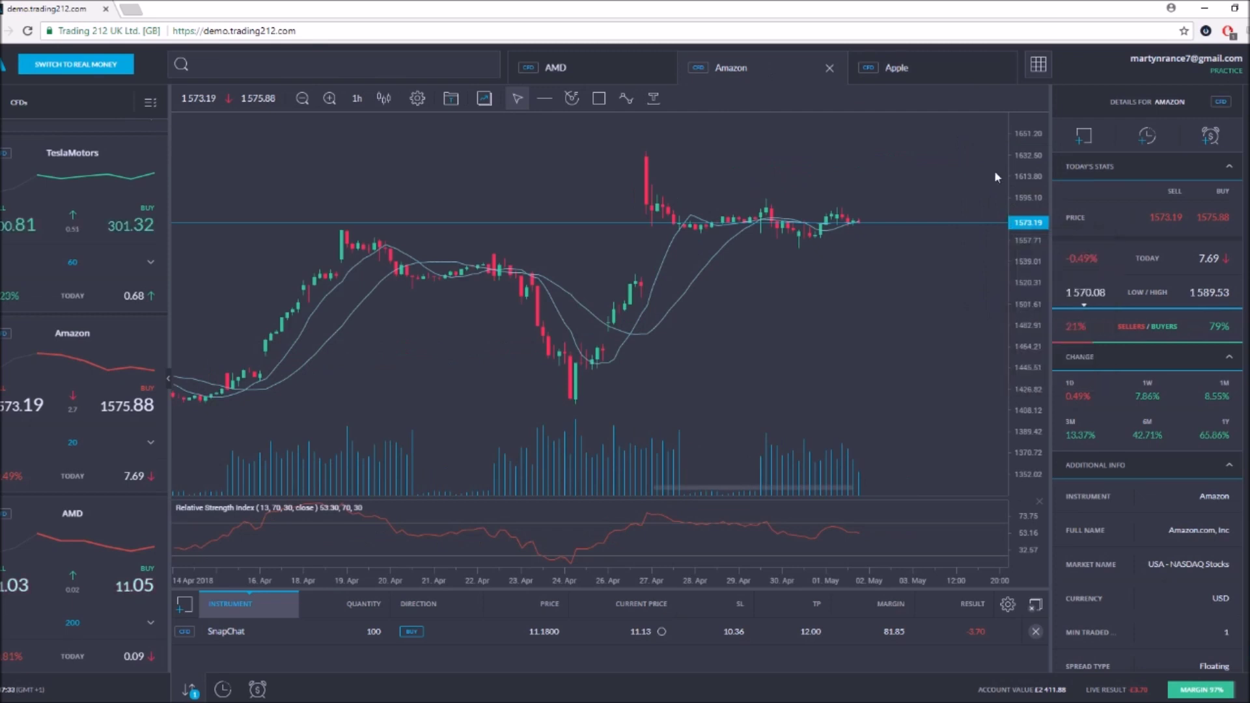
click(948, 72)
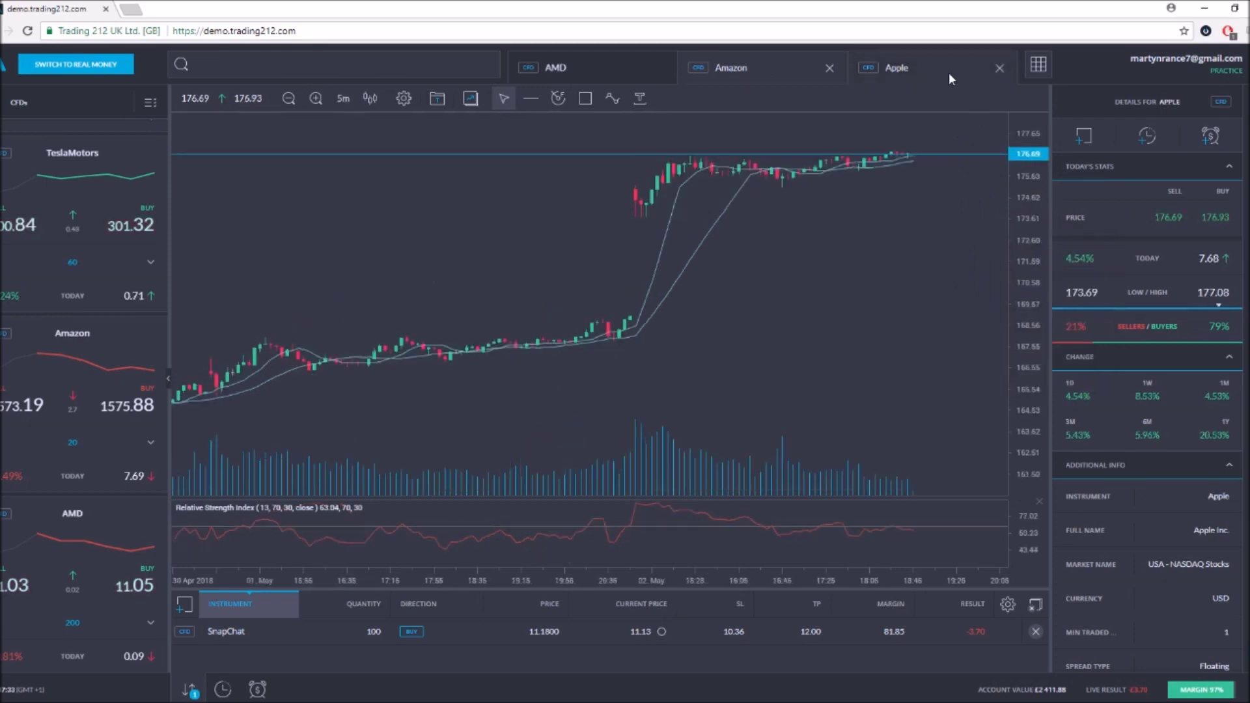
click(620, 66)
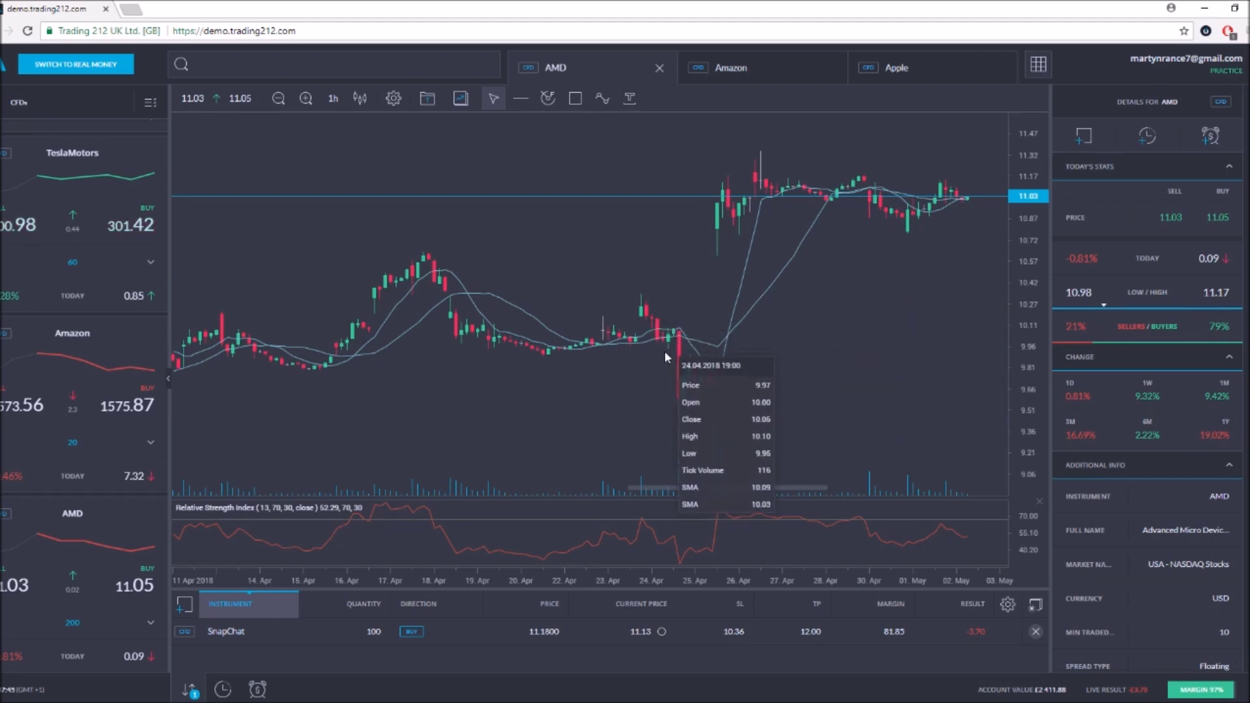
Step: Compare AMD, Amazon and Apple once more, then set Amazon to 5-minute candles
click(768, 62)
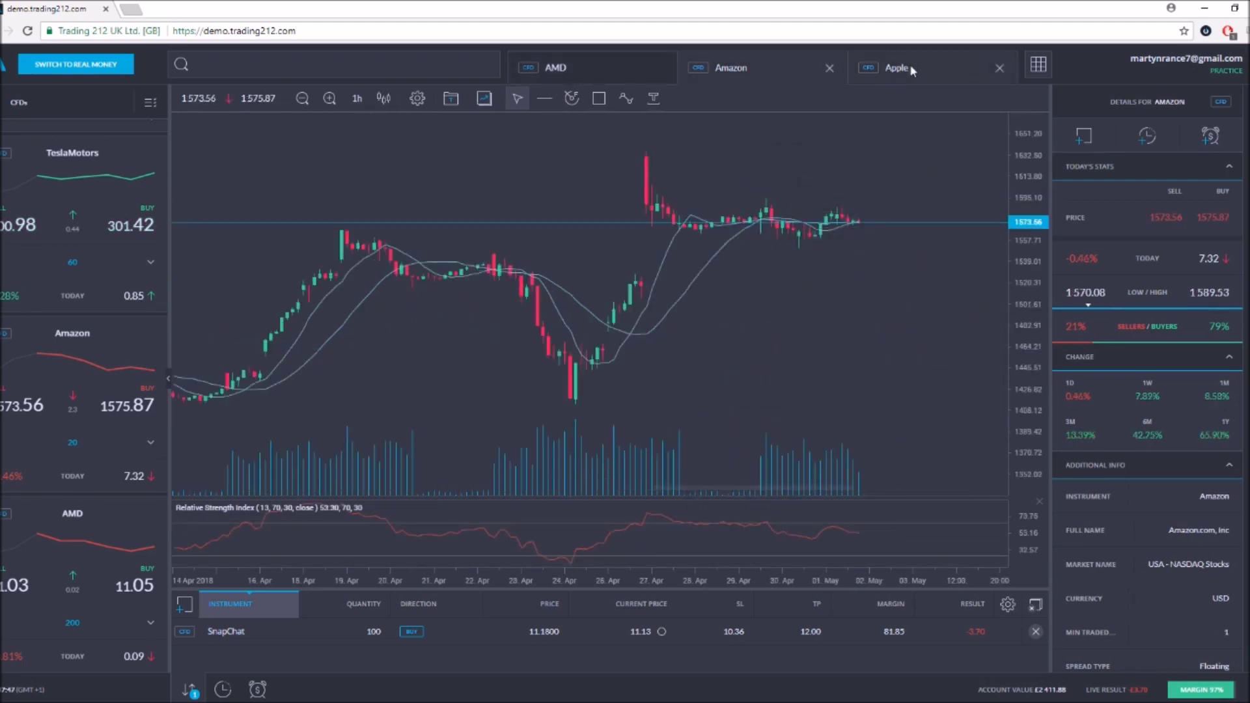
click(894, 68)
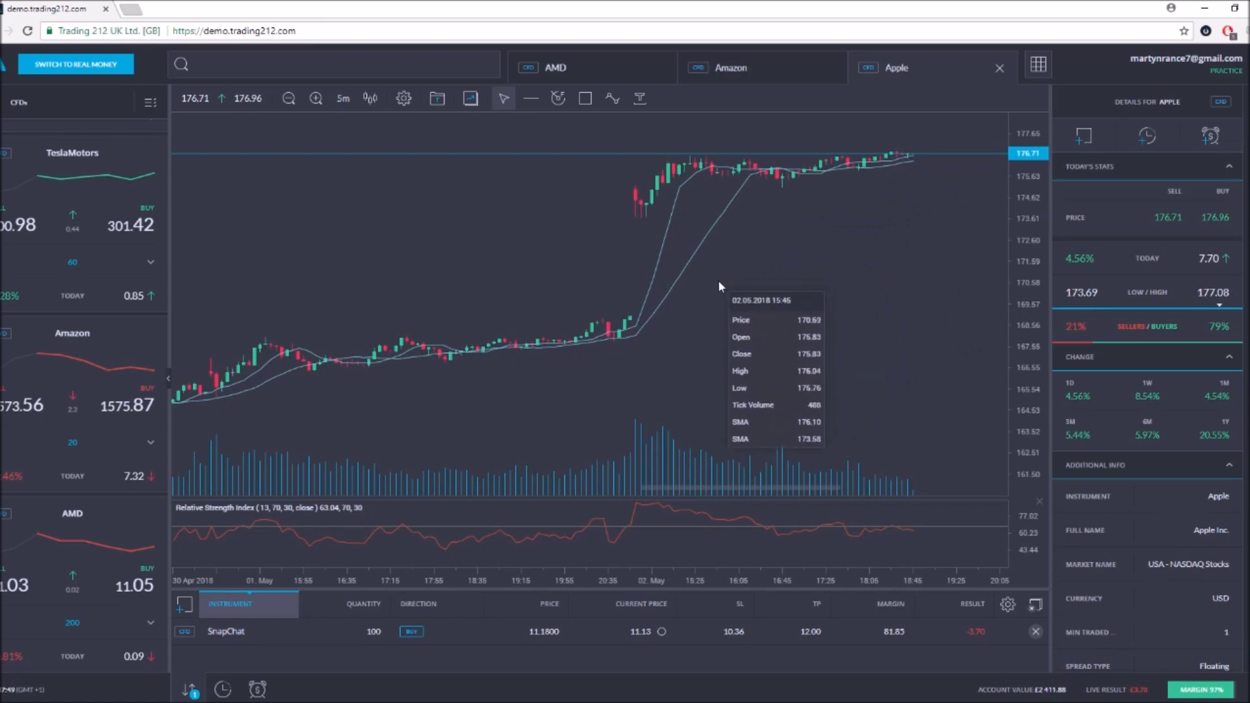
click(733, 68)
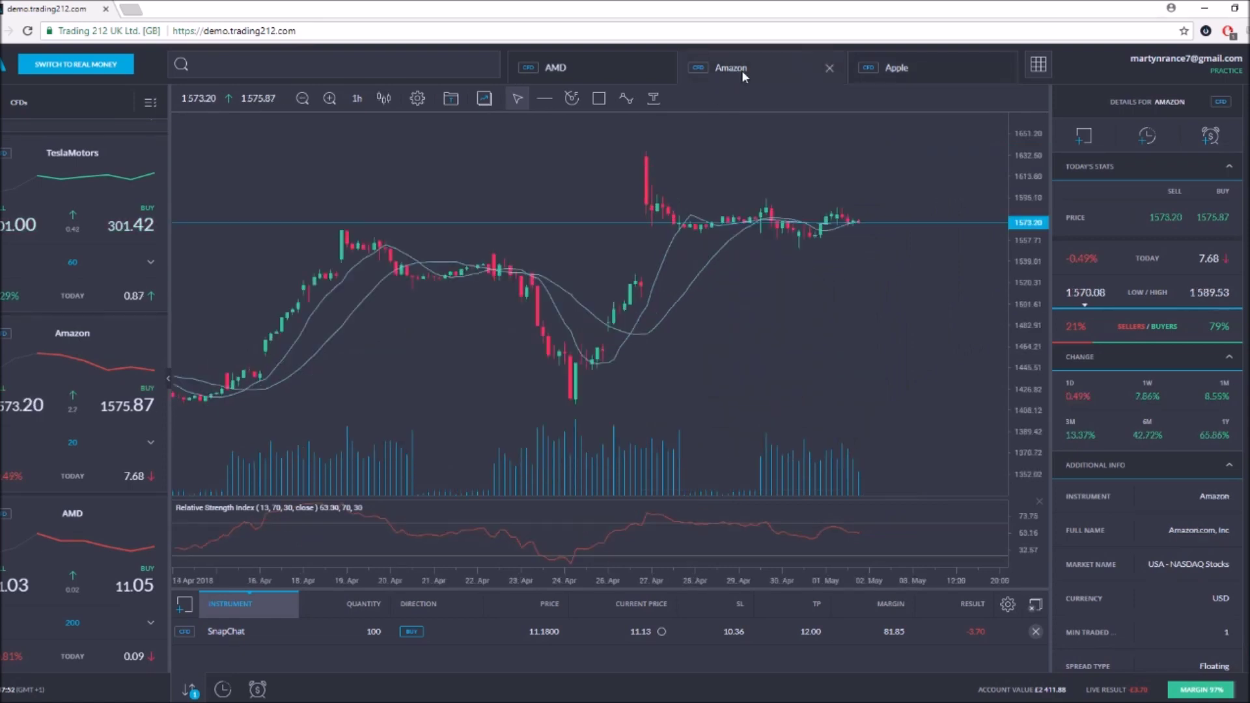
click(598, 69)
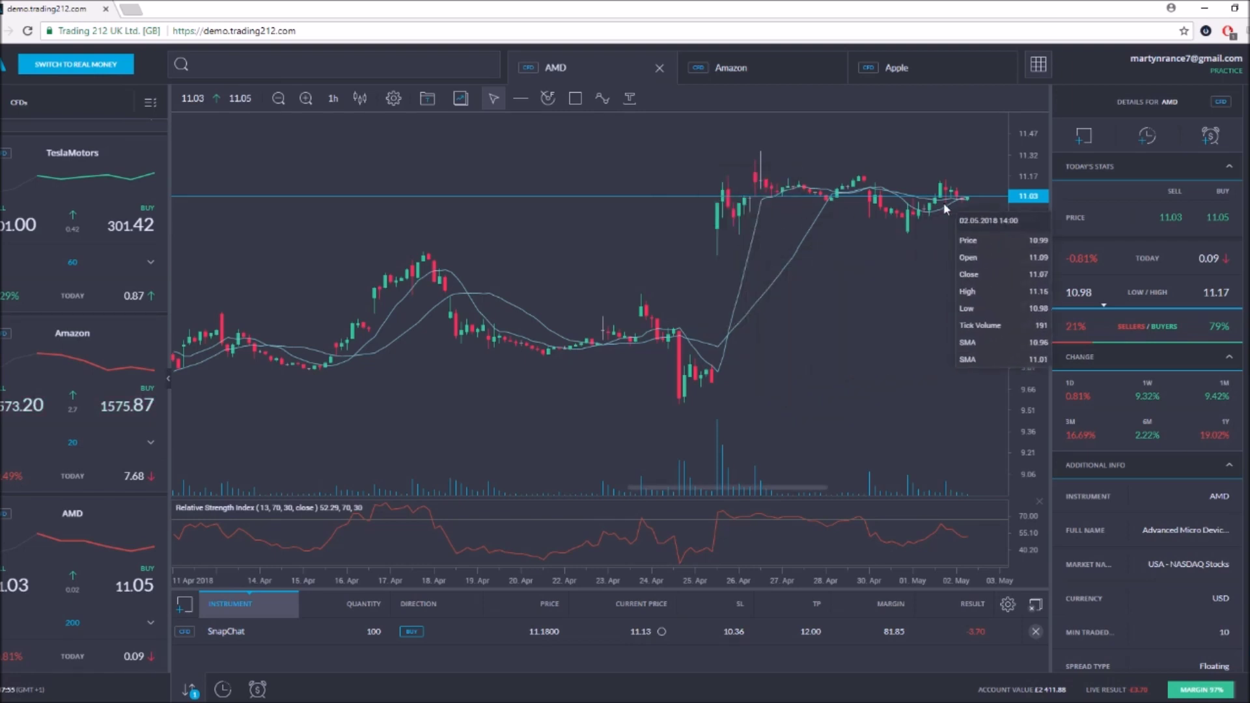
click(785, 65)
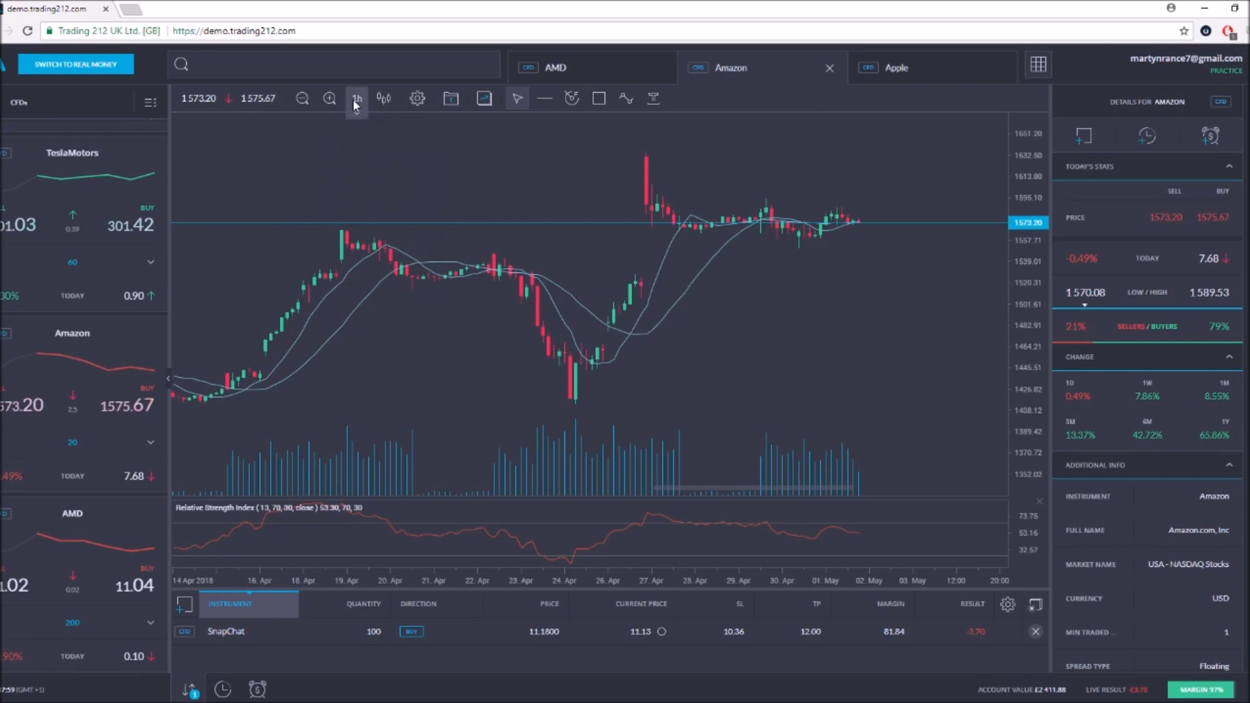
click(357, 193)
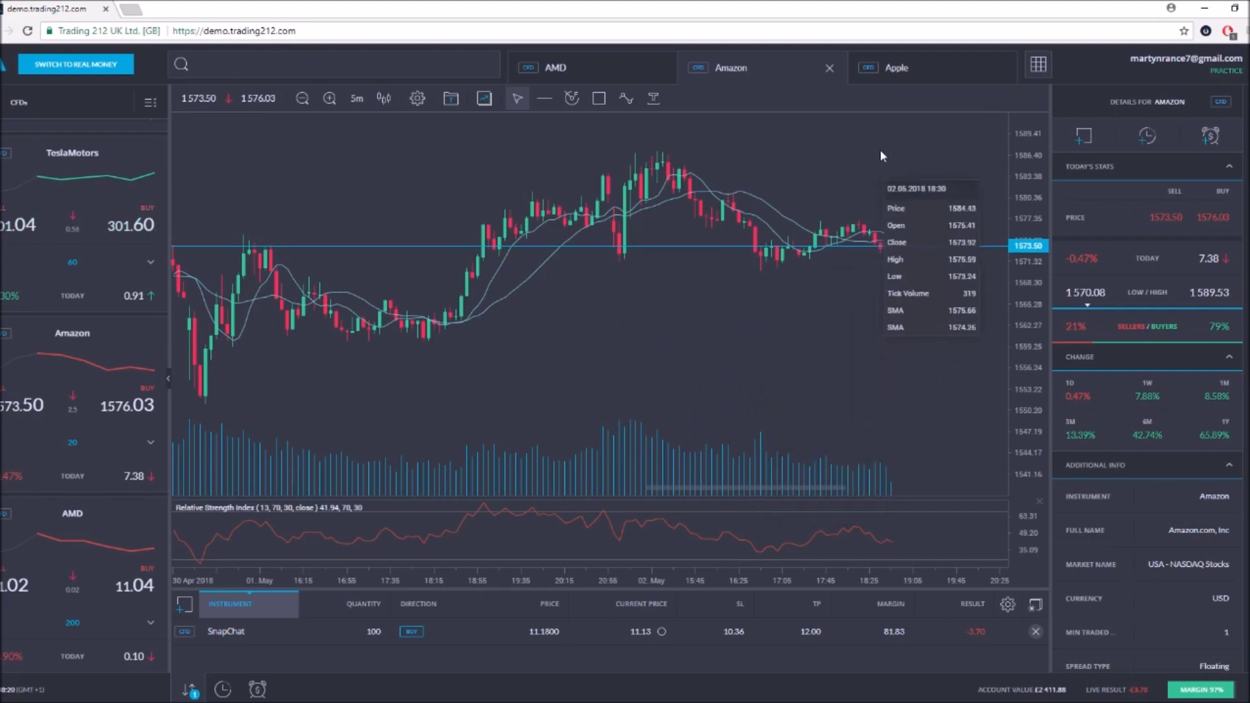
Step: Pan the Apple chart past its latest candle, then close it and return to AMD
click(928, 55)
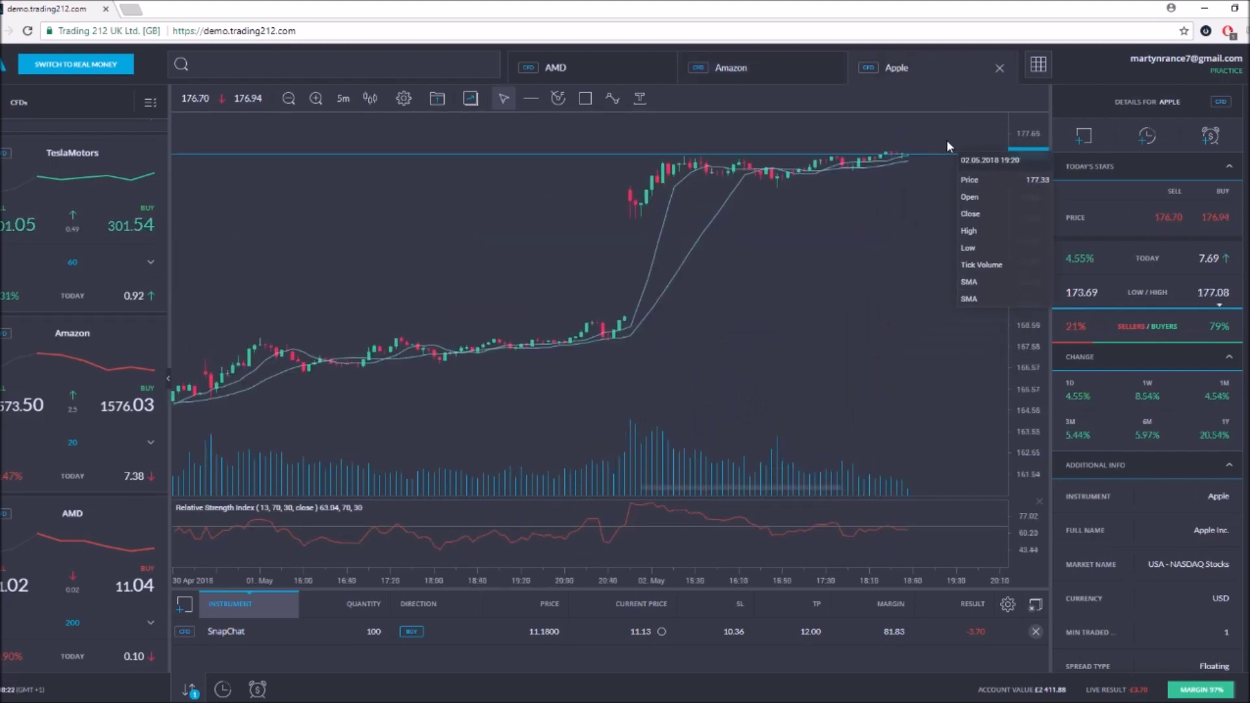
drag(791, 355, 713, 356)
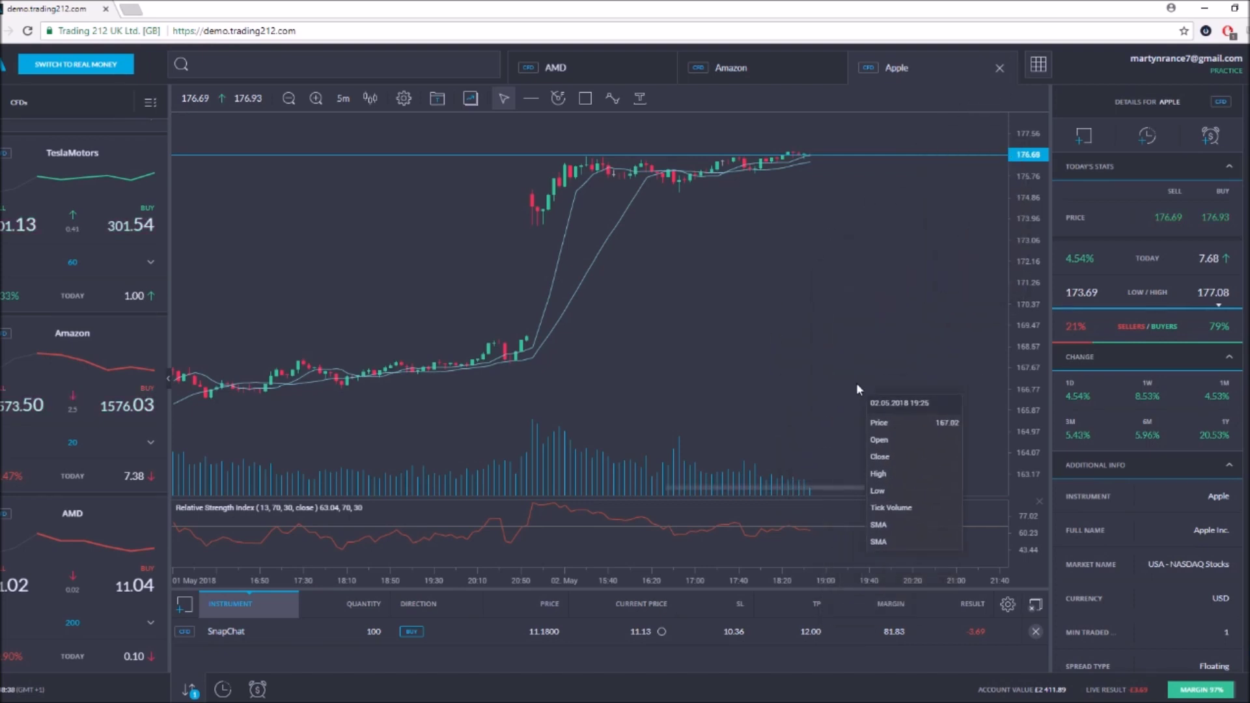
click(1000, 68)
click(763, 66)
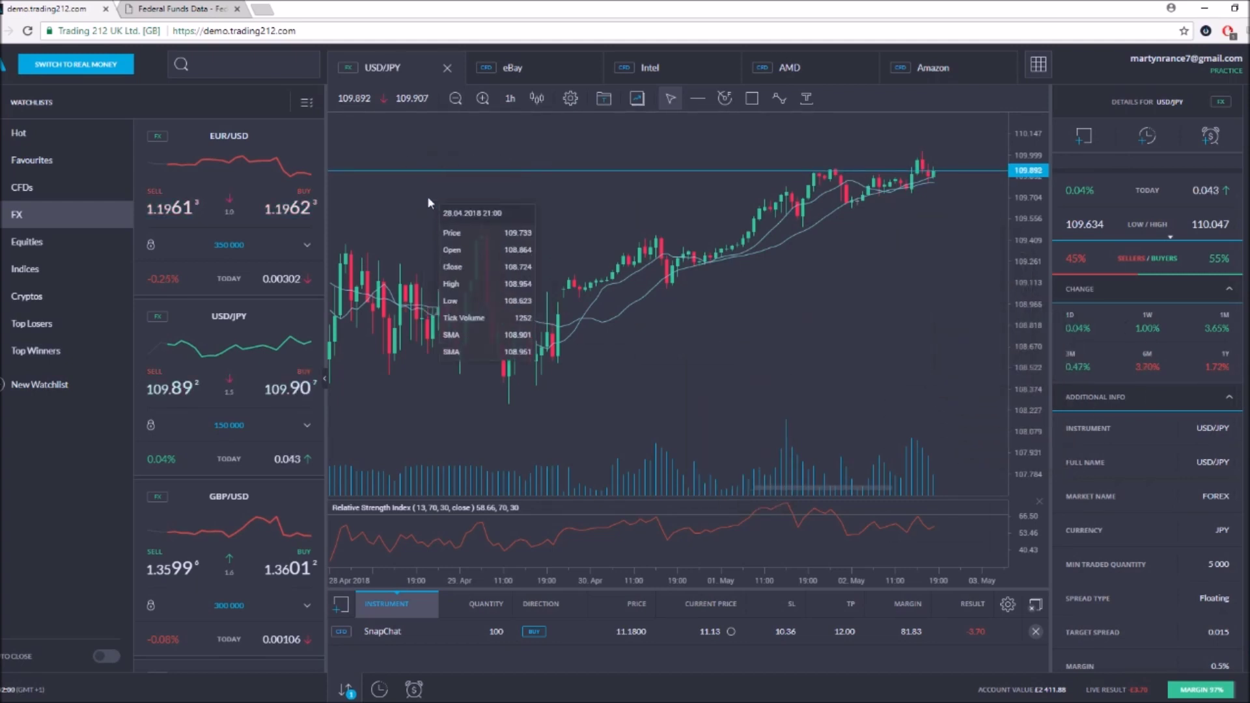
Step: Open a EUR/USD chart and set it to 1-minute candles
right_click(250, 175)
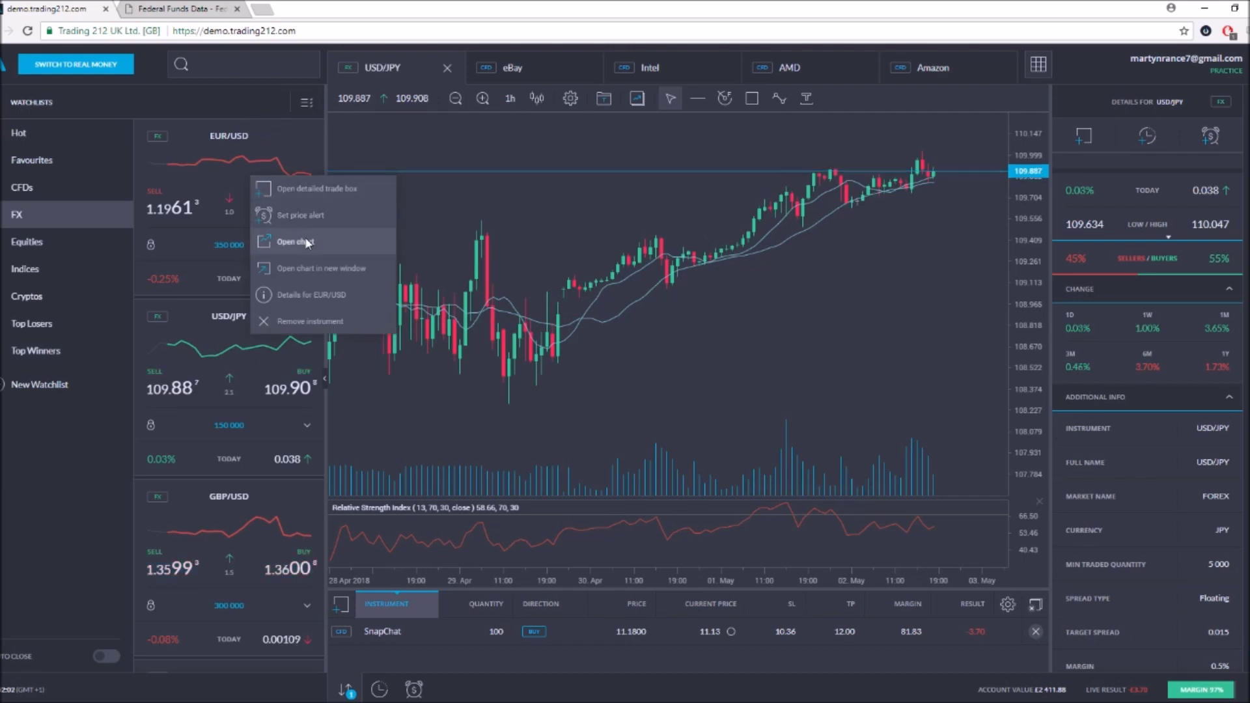
click(307, 243)
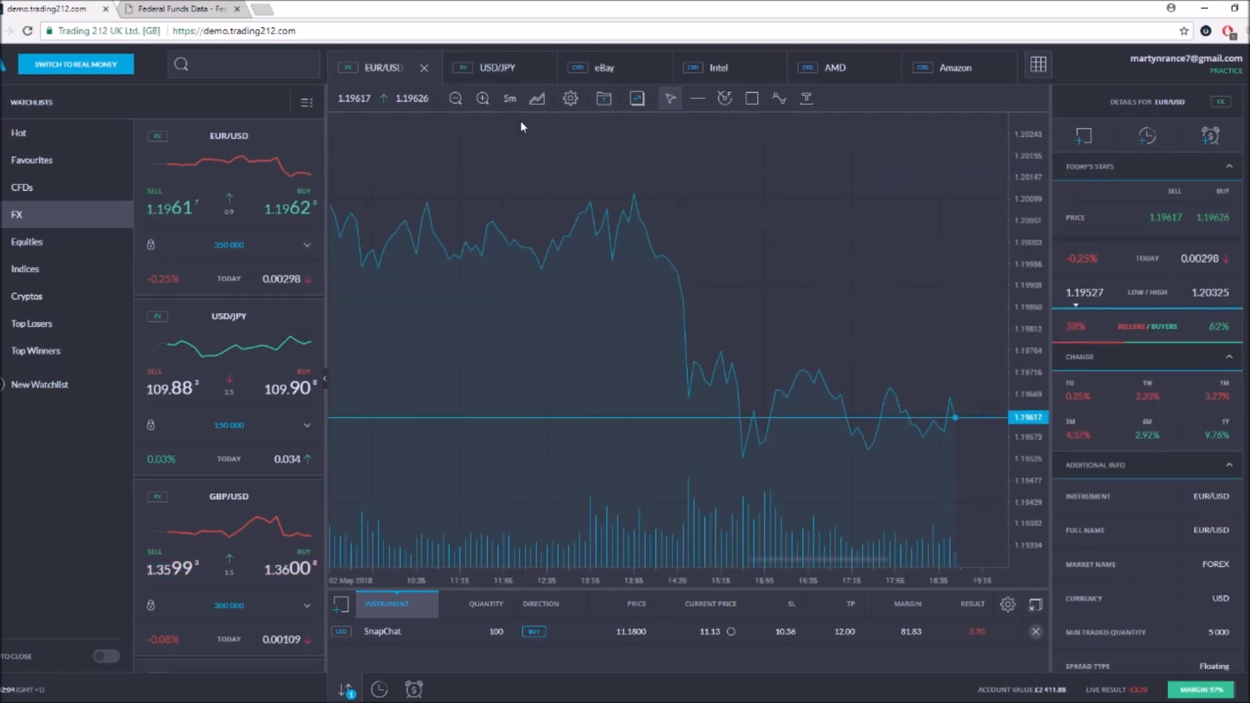
click(511, 99)
click(514, 284)
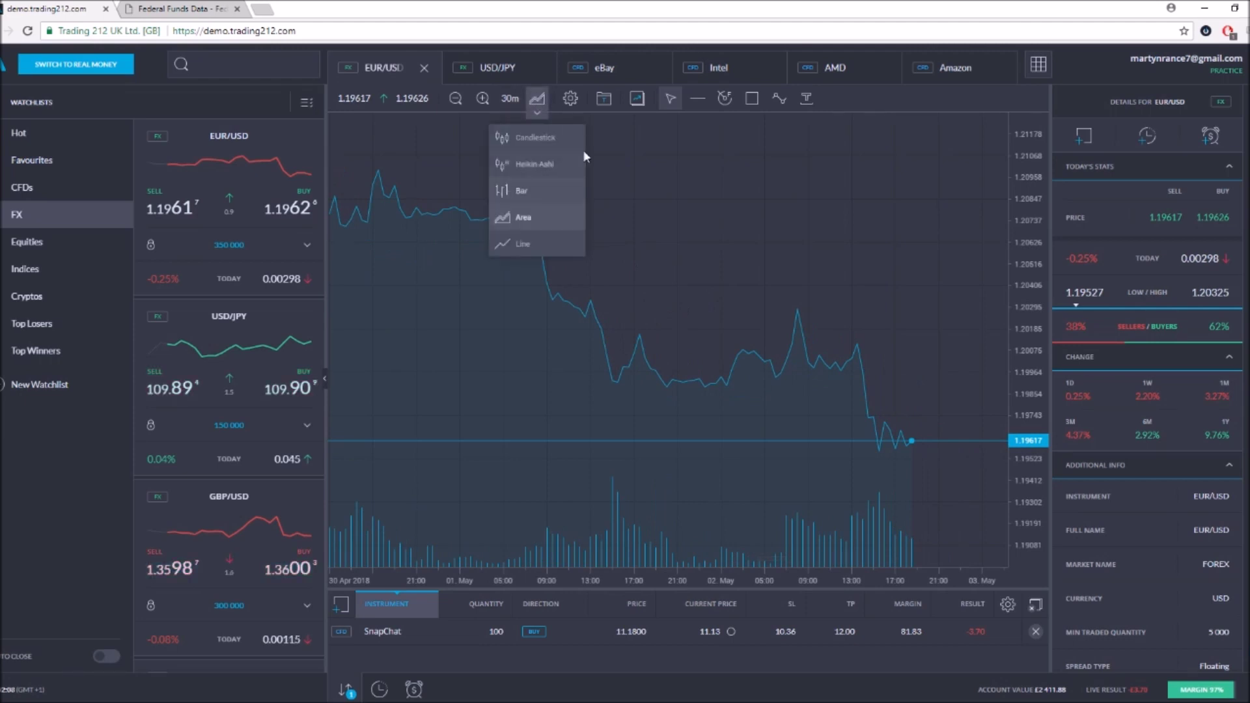
click(602, 99)
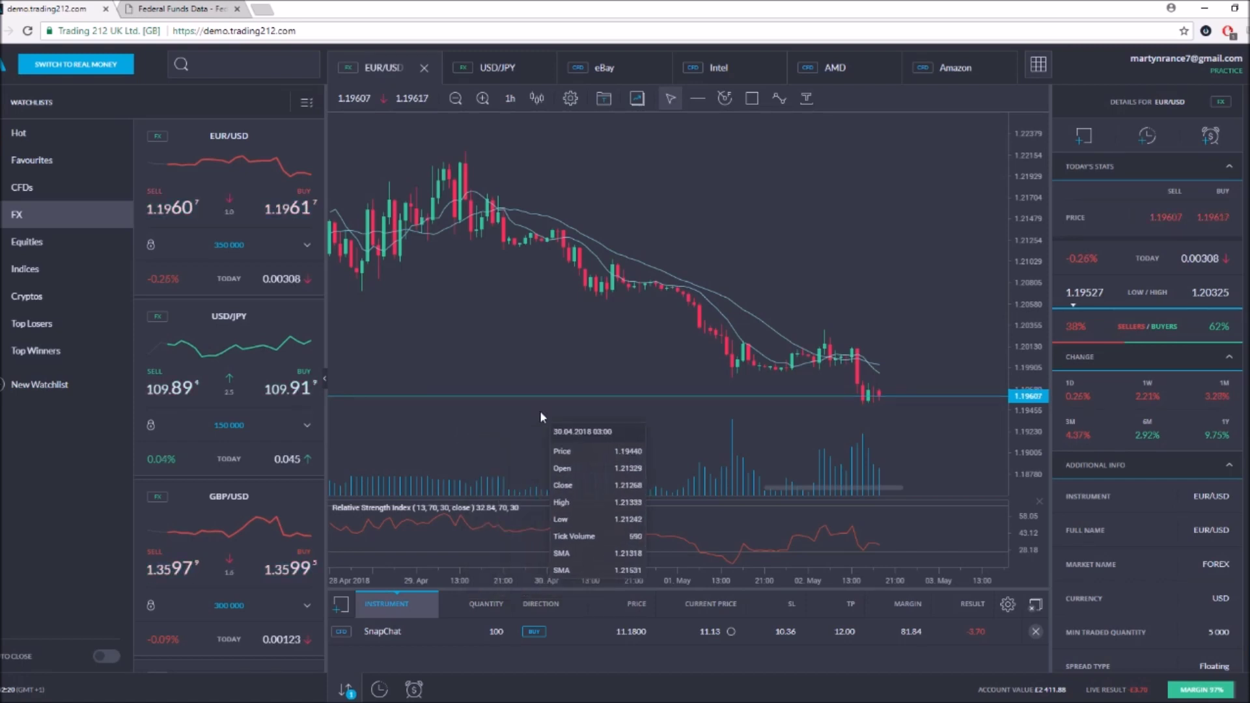
click(510, 98)
click(514, 168)
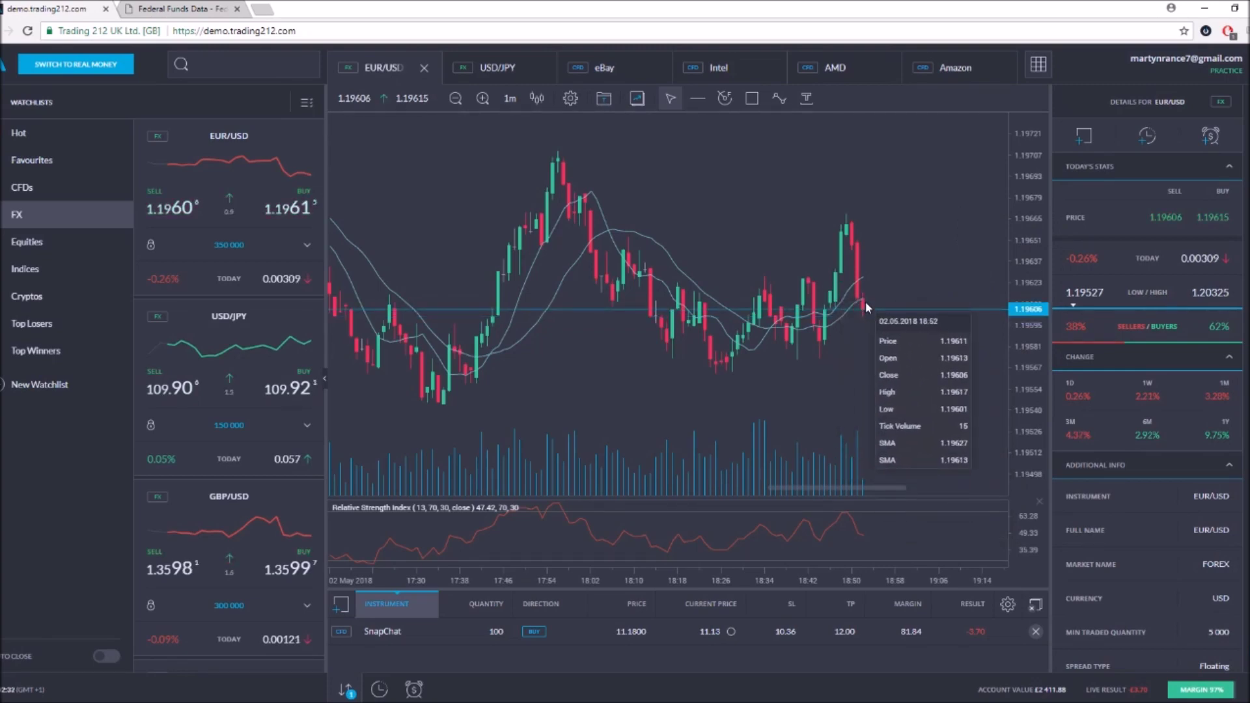
Step: Close the eBay, Intel, AMD and Amazon charts and stack EUR/USD with USD/JPY
click(517, 76)
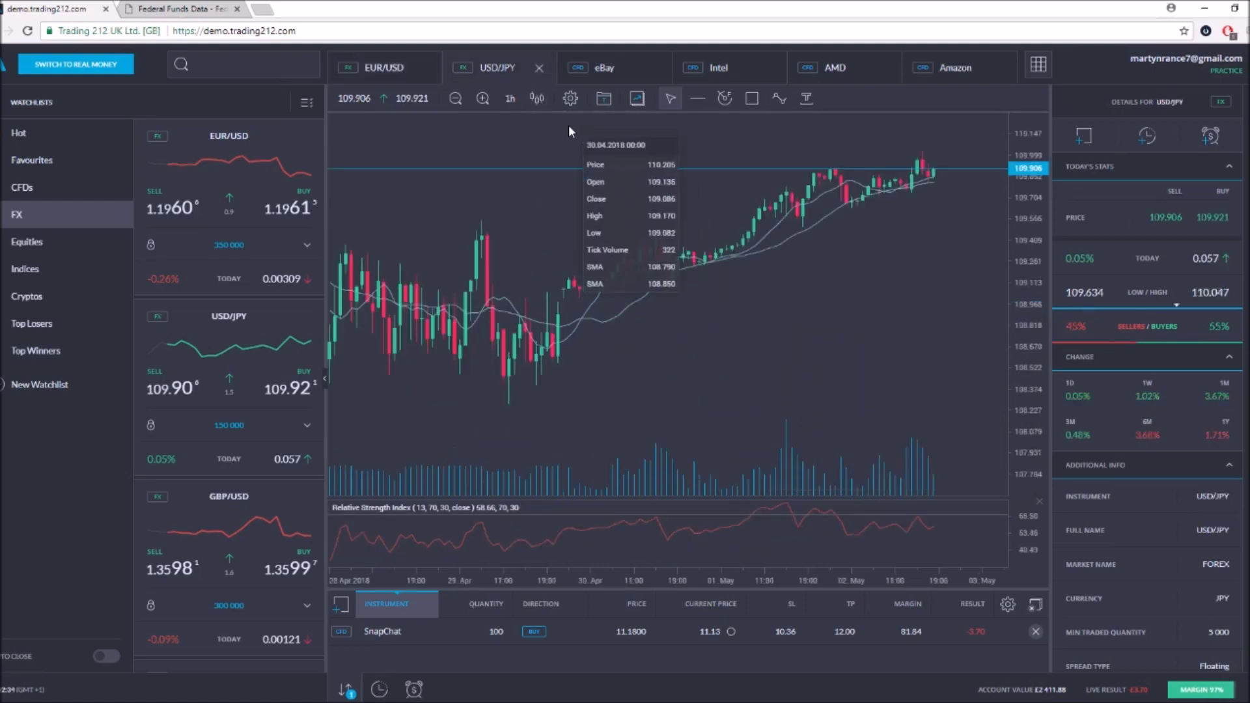
drag(769, 246, 550, 254)
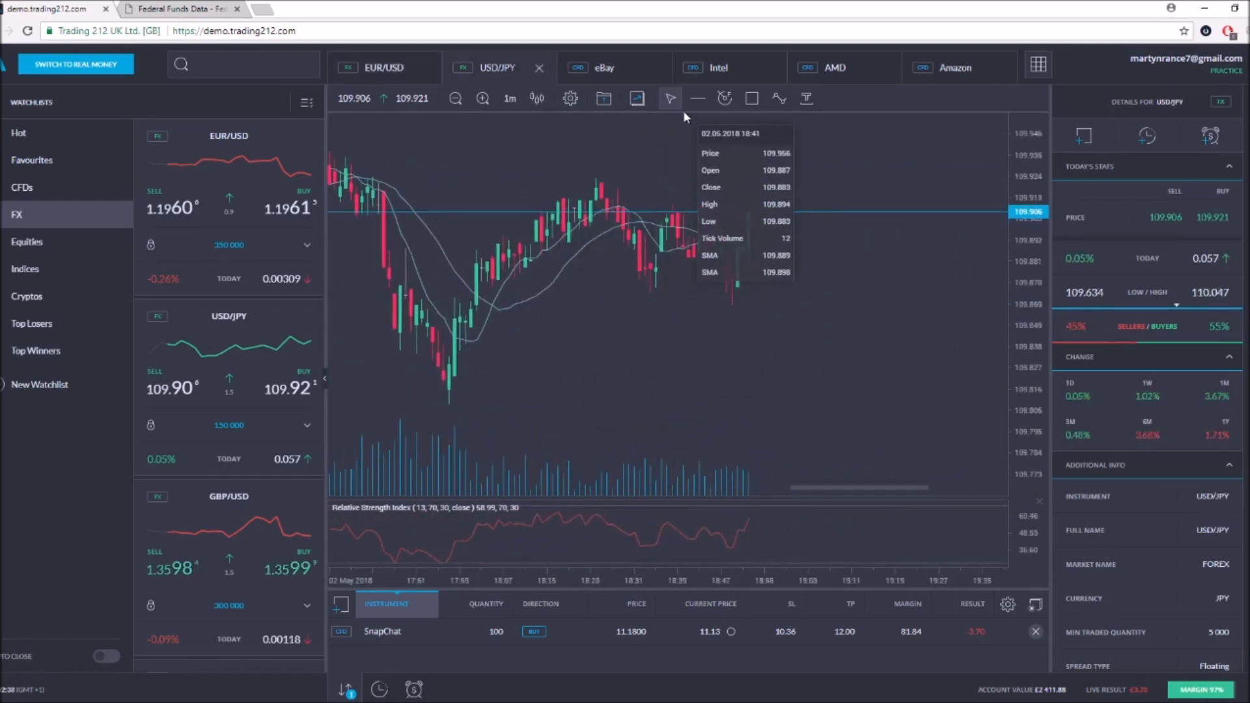
click(656, 67)
click(724, 67)
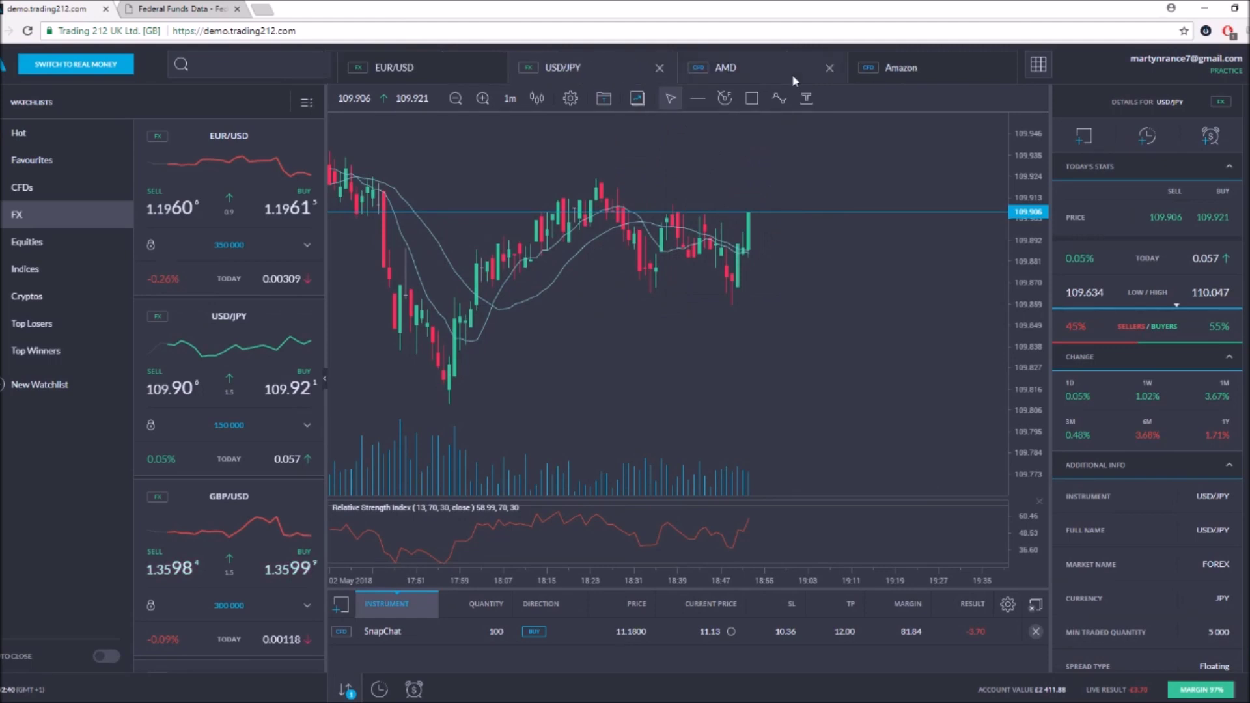
click(829, 69)
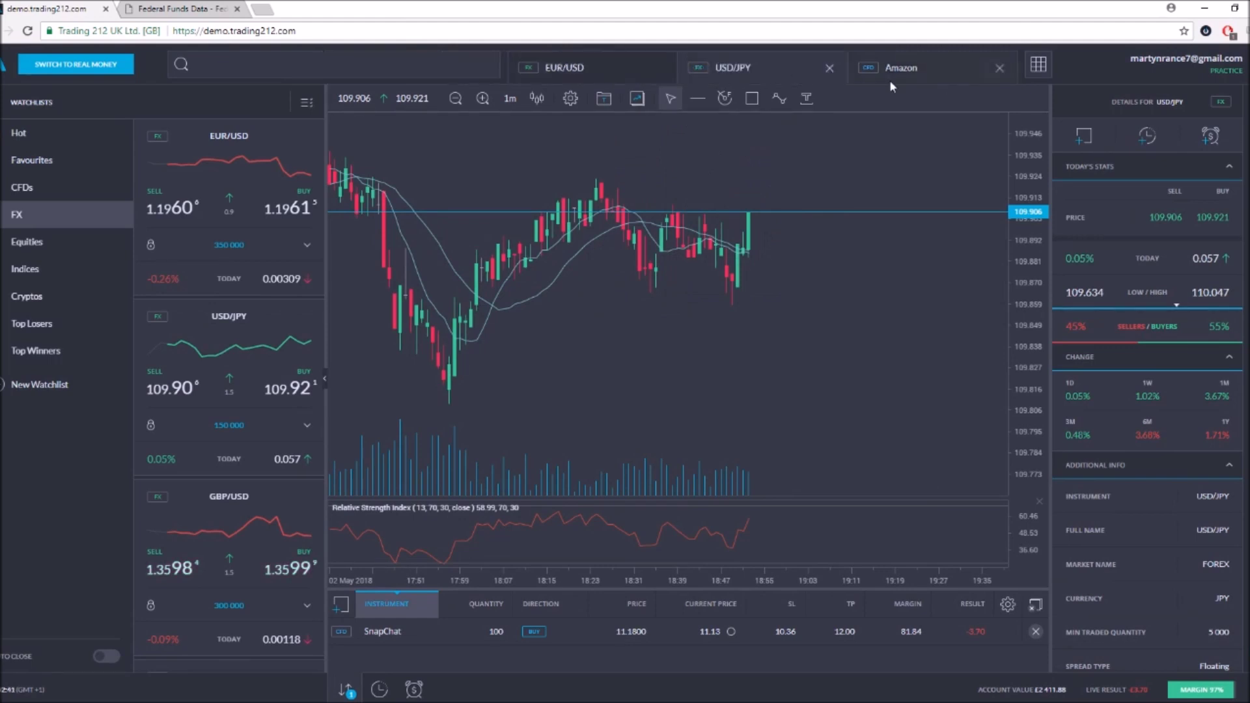
click(999, 68)
click(1034, 65)
click(1030, 66)
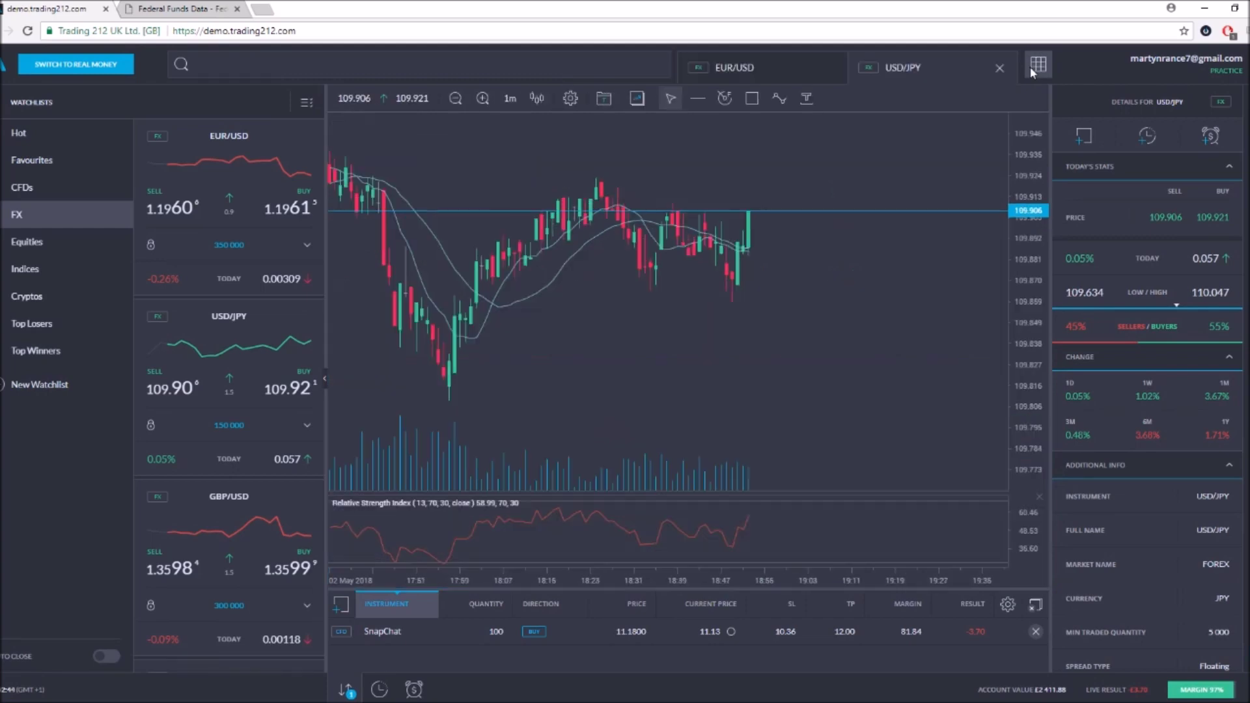
click(1031, 67)
Step: Switch from the stacked layout to a single full-size USD/JPY chart
right_click(809, 369)
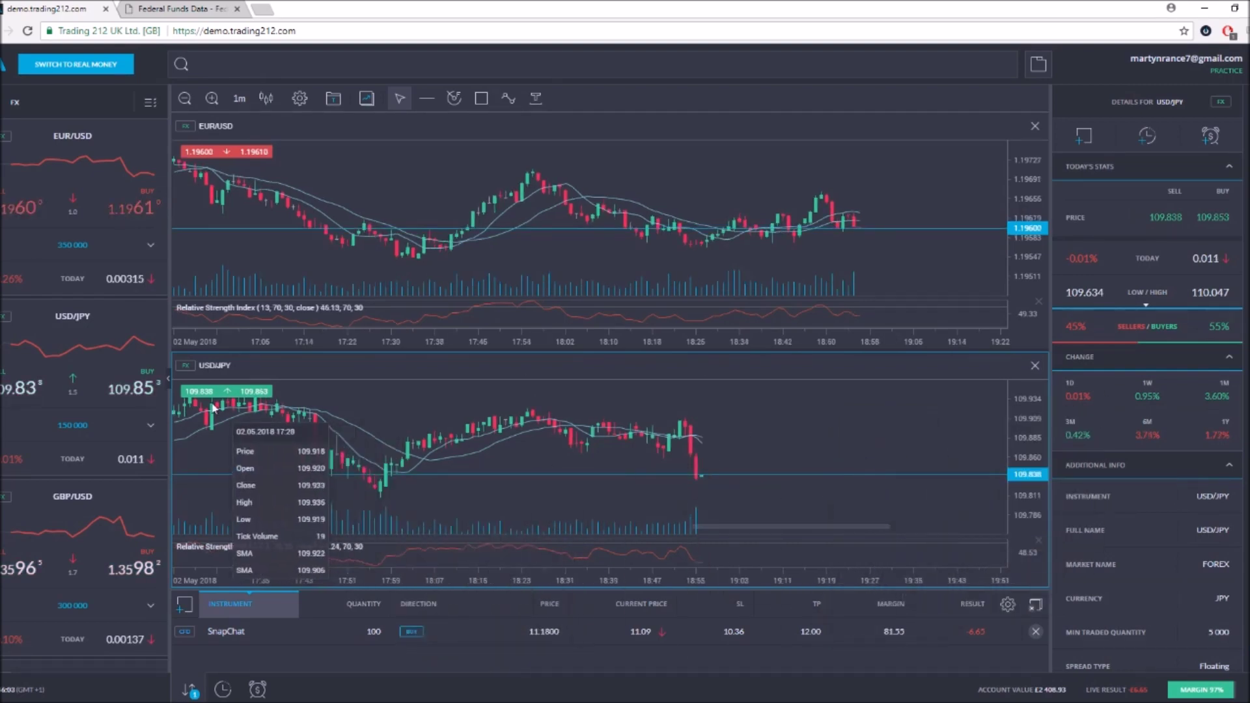
click(1038, 64)
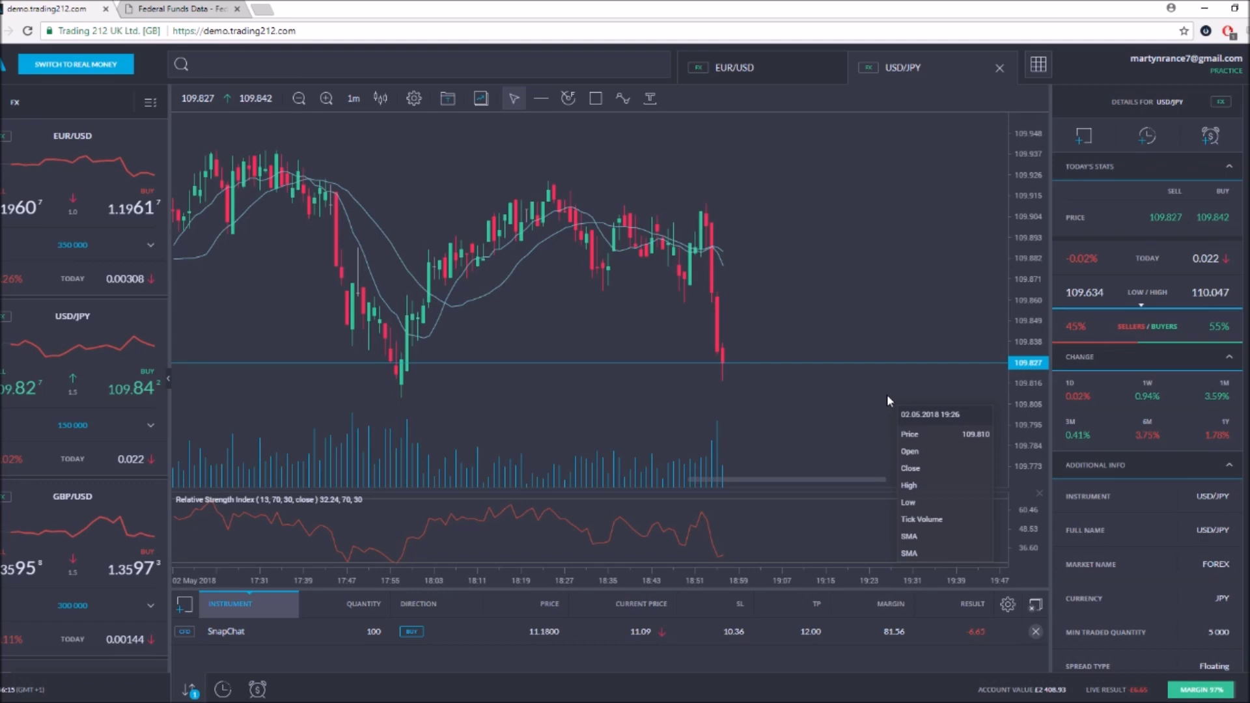
Step: Toggle the chart to 30-minute and back to 1-minute, then buy 250 000 USD/JPY at market
click(352, 99)
click(343, 270)
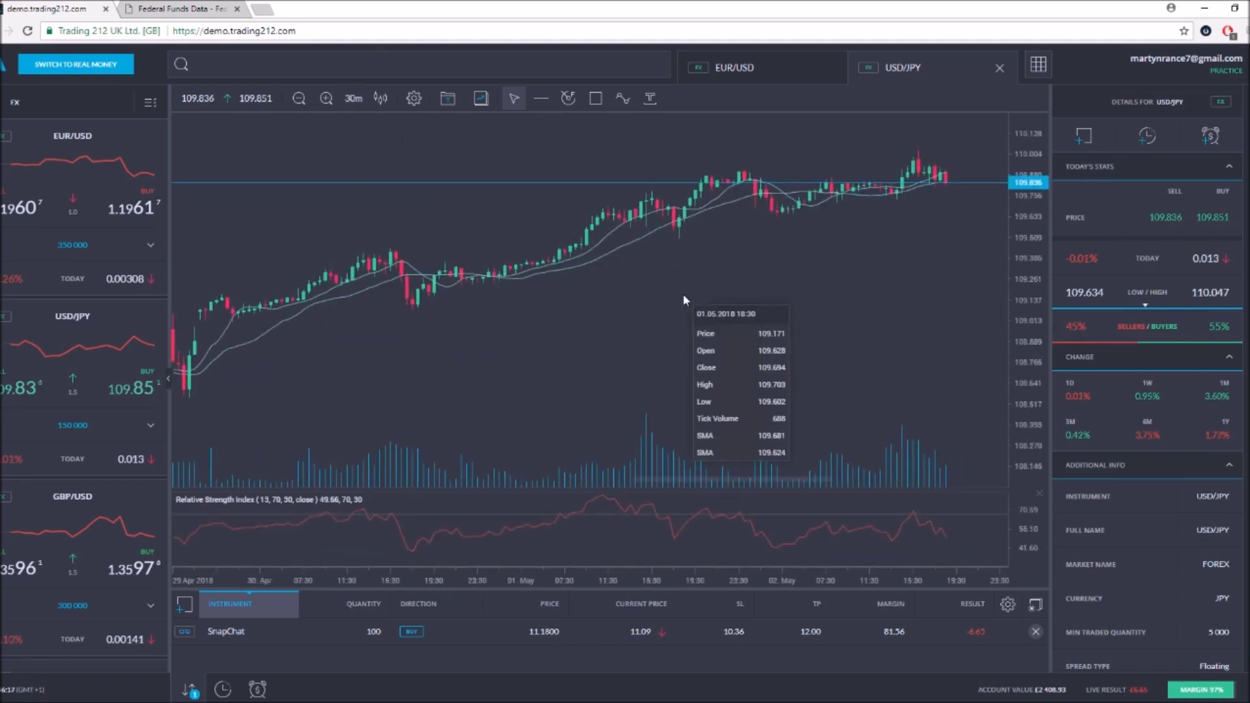
click(353, 99)
click(343, 165)
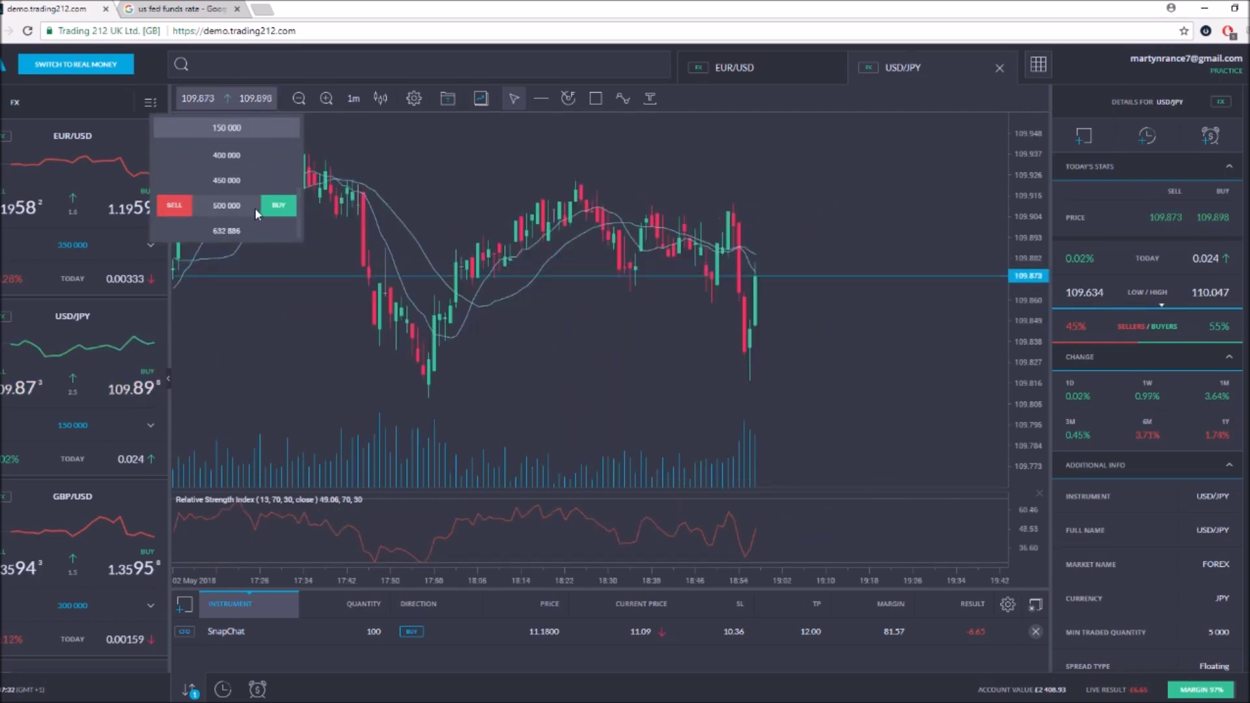
scroll(241, 202, up, 2)
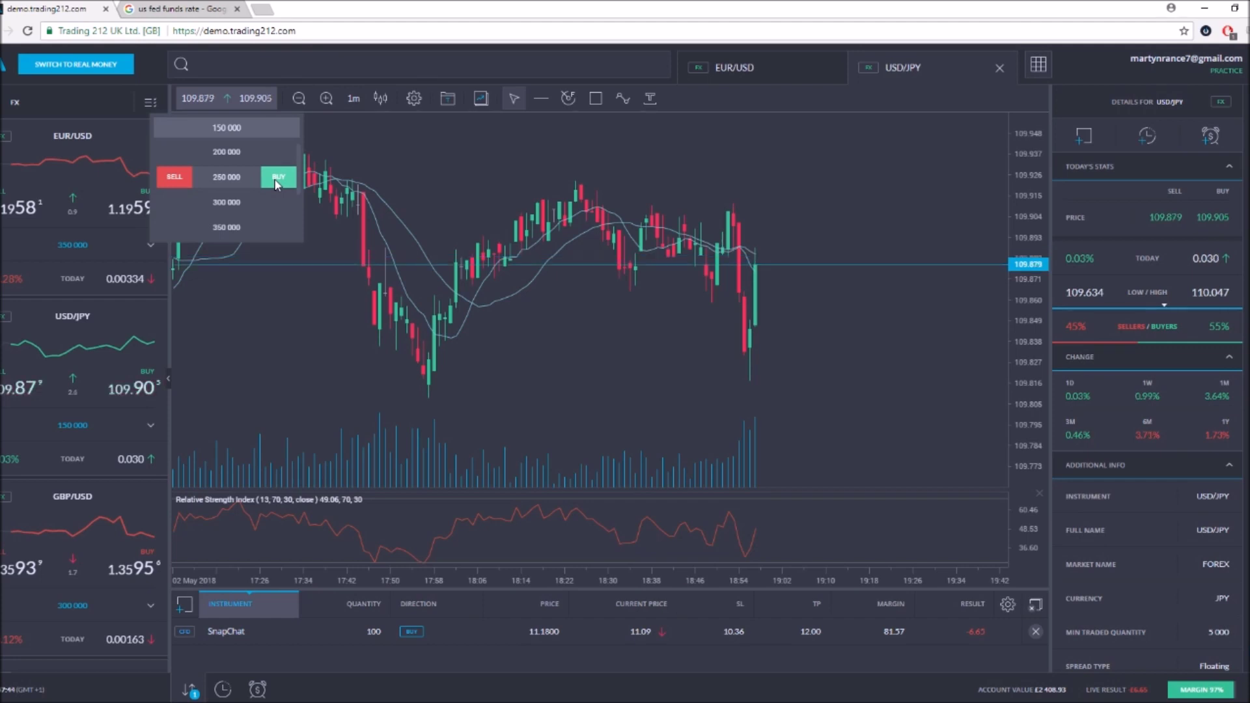
click(277, 179)
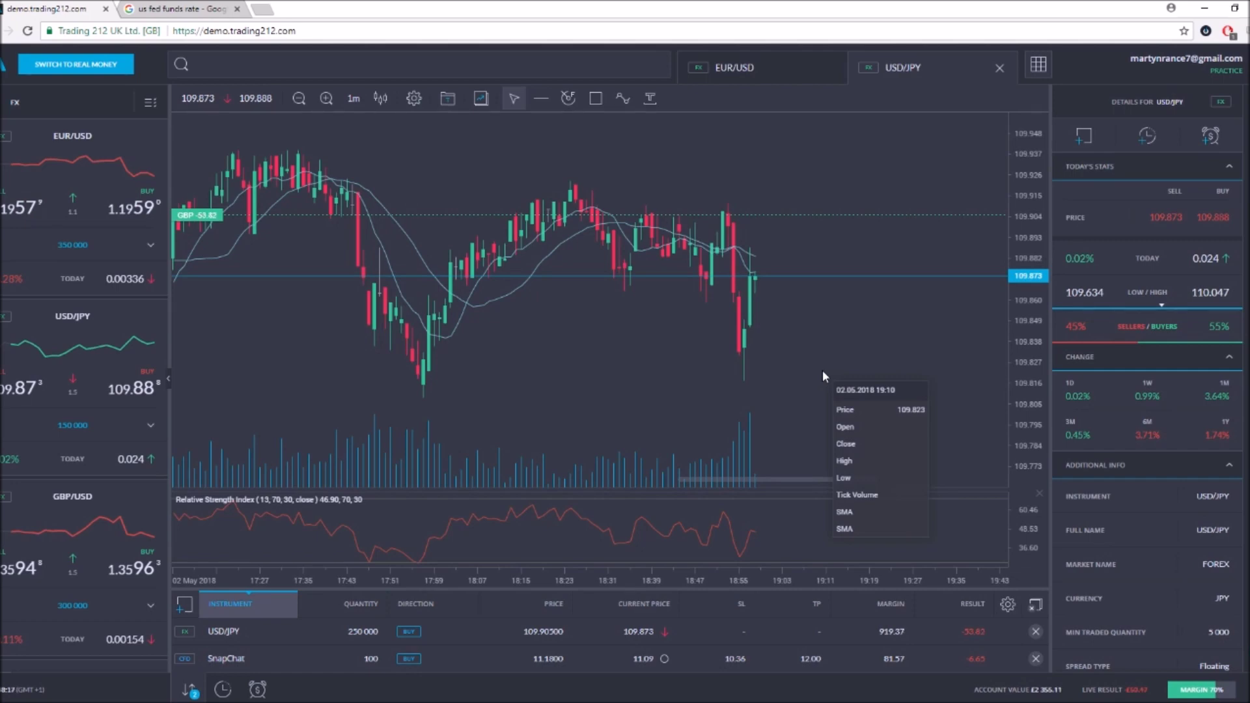
right_click(648, 391)
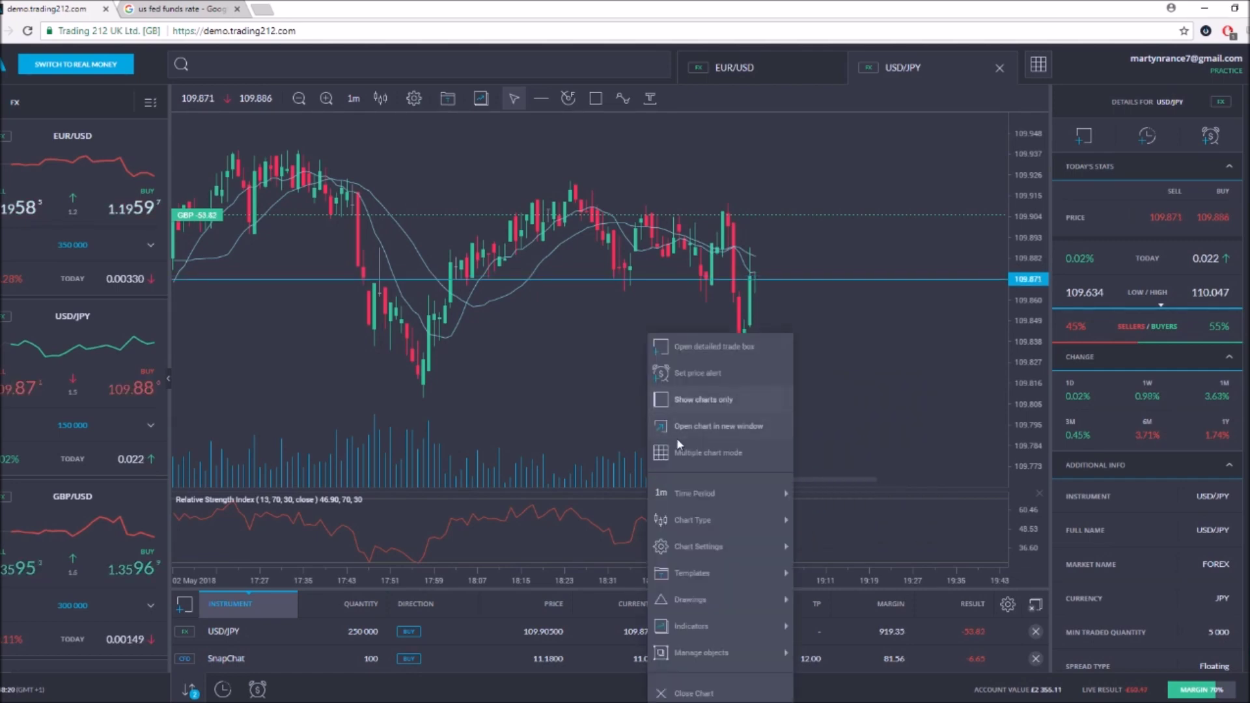
Step: Place a pending limit buy for 150 000 USD/JPY with the entry price stepped below market
click(697, 346)
click(683, 223)
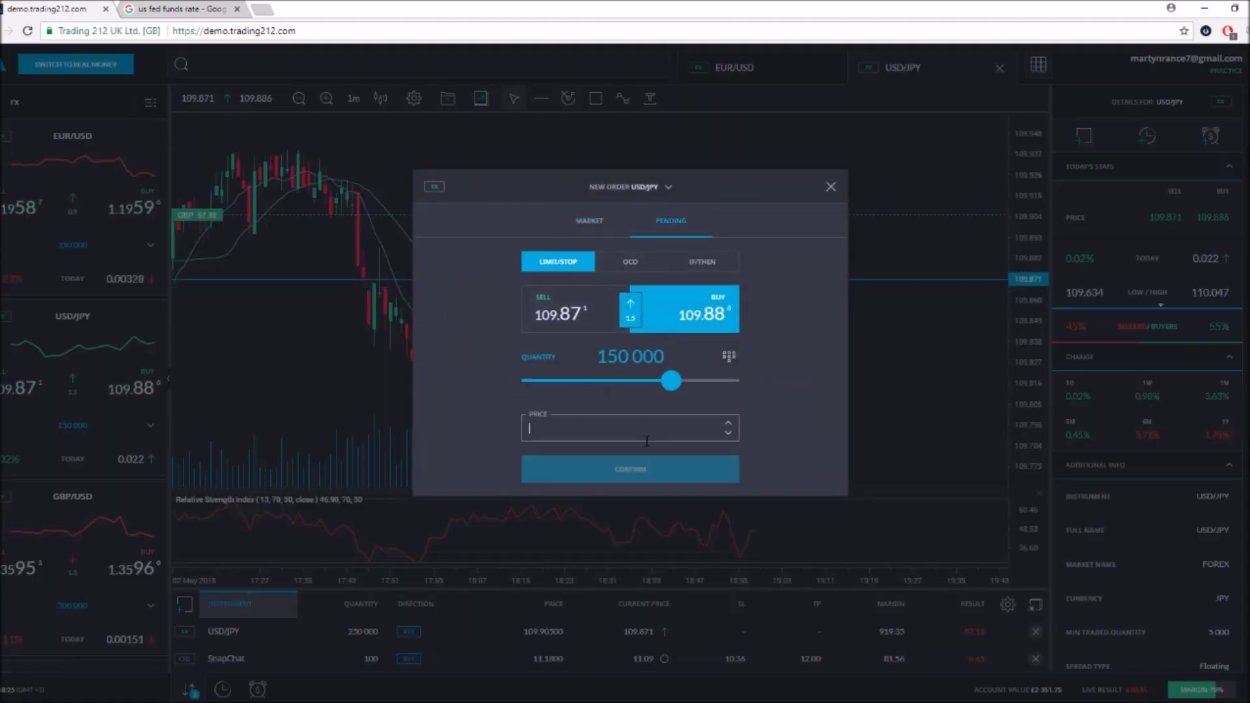
click(728, 433)
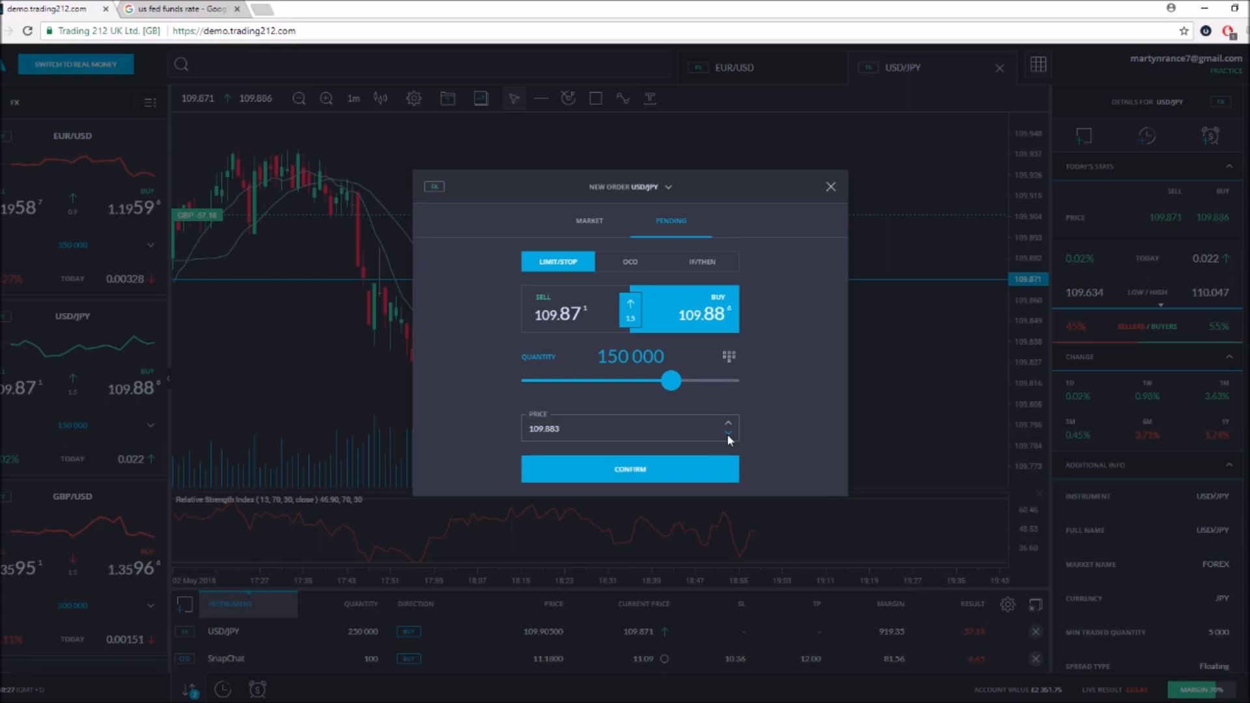
click(728, 433)
click(728, 433)
click(728, 433)
click(728, 433)
click(631, 469)
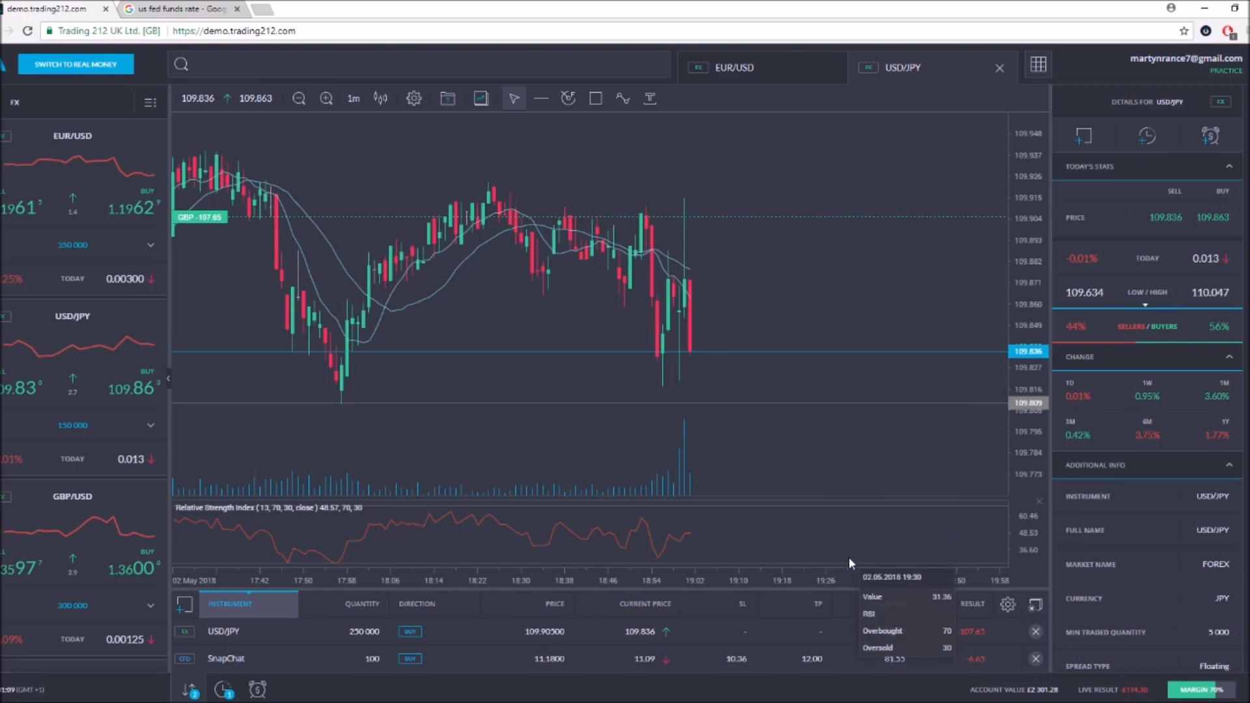
mouse_move(680, 370)
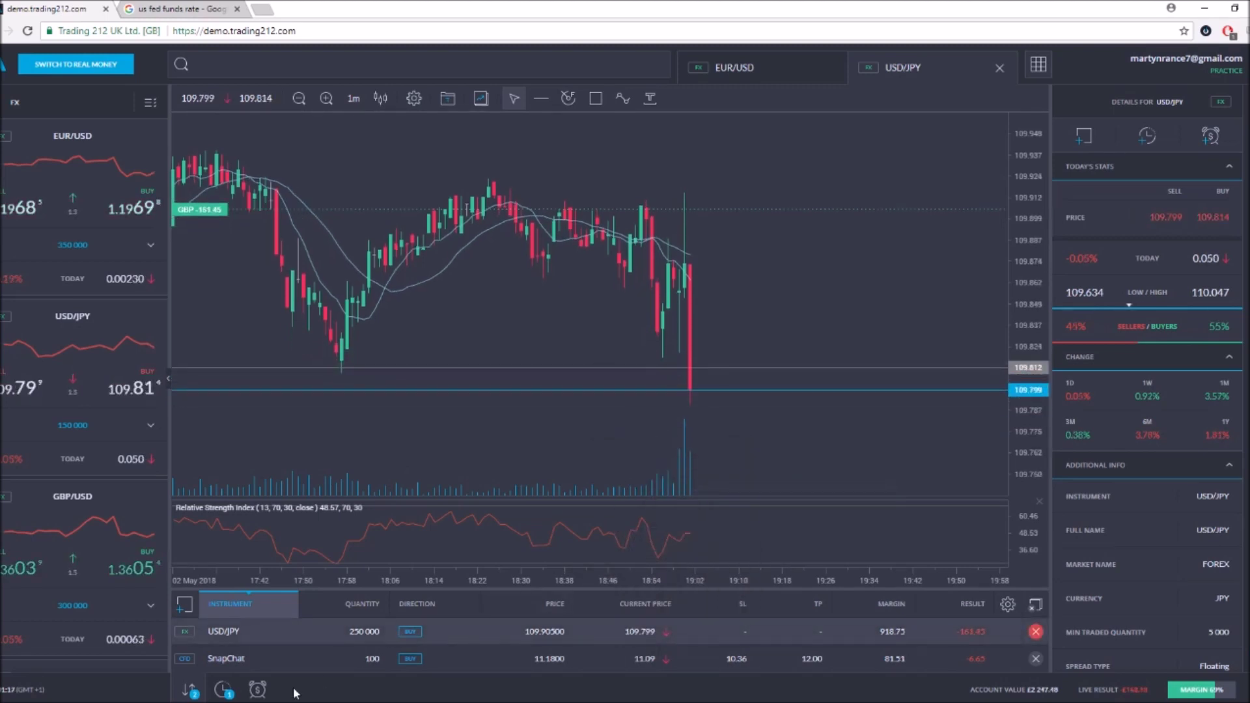
click(224, 692)
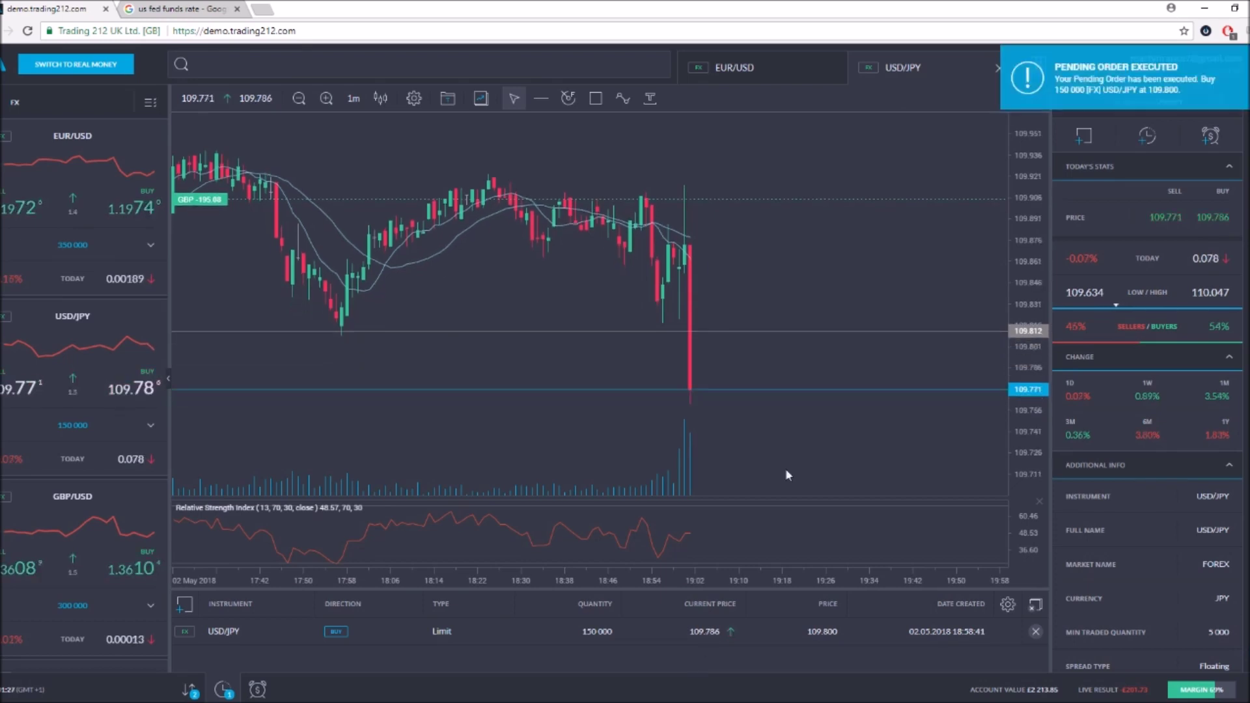
Step: Return from the empty pending orders list to the open positions list
click(189, 690)
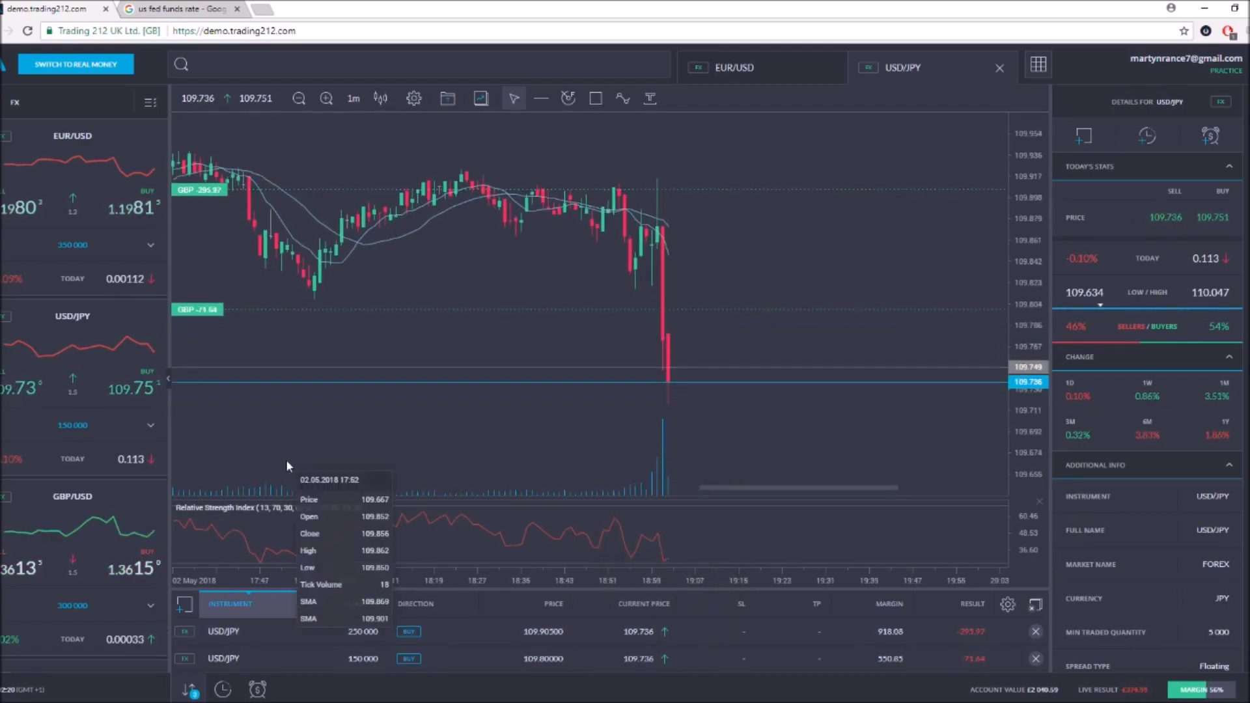
Step: Reopen the timeframe list and keep the USD/JPY chart on 1-minute candles
click(354, 98)
click(361, 166)
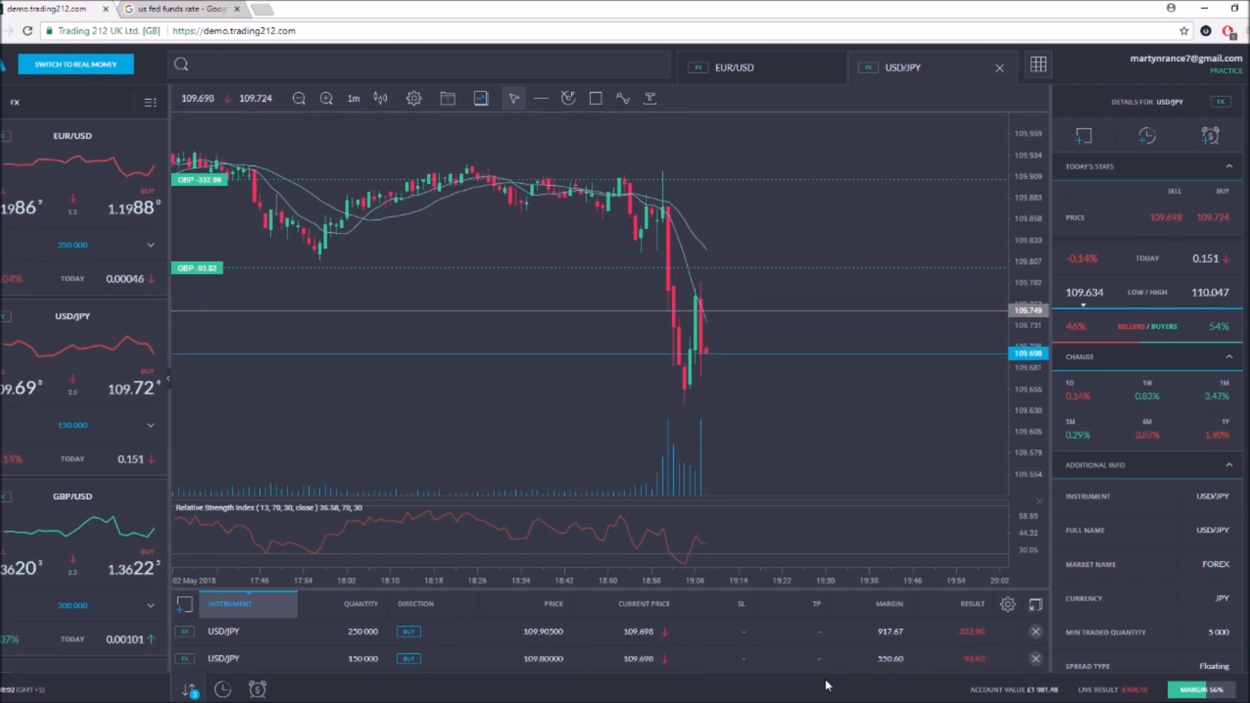
Step: Buy 15 000 USD/JPY at market and switch the chart to 5-minute candles
click(224, 94)
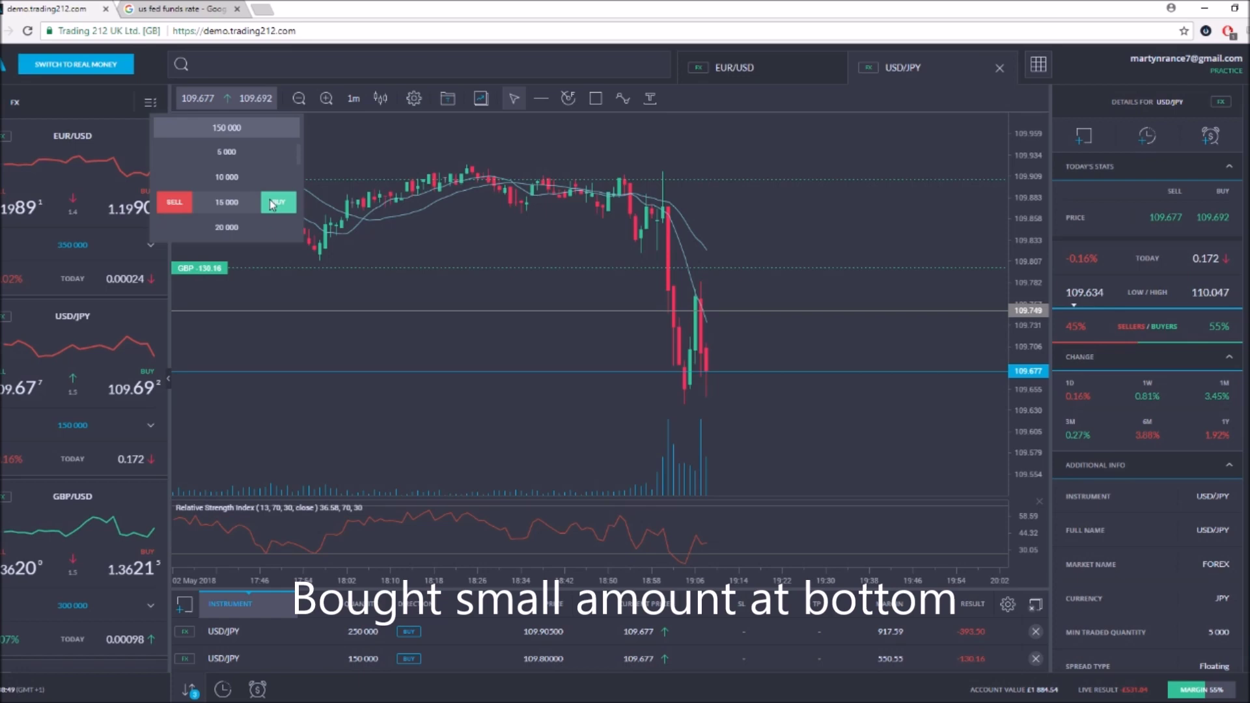
click(278, 203)
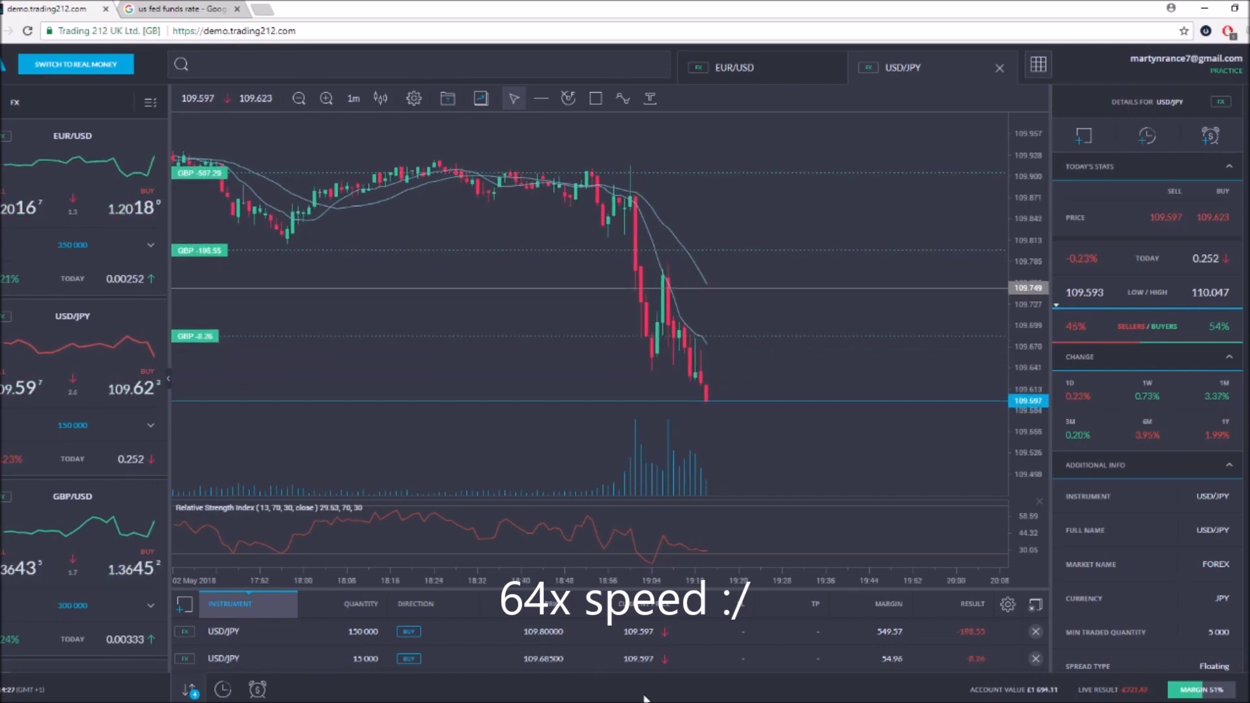
click(354, 99)
click(361, 178)
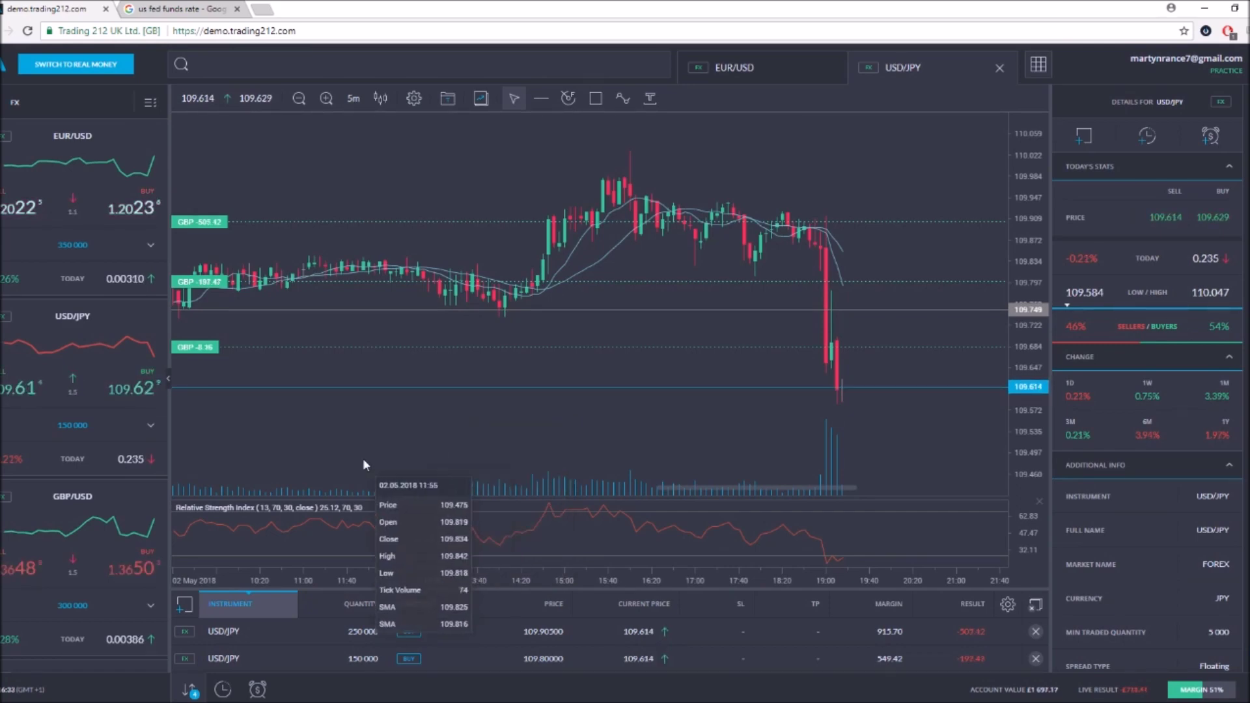
Step: Switch the chart to 30-minute candles and draw a horizontal line at about 109.555
click(353, 98)
click(371, 262)
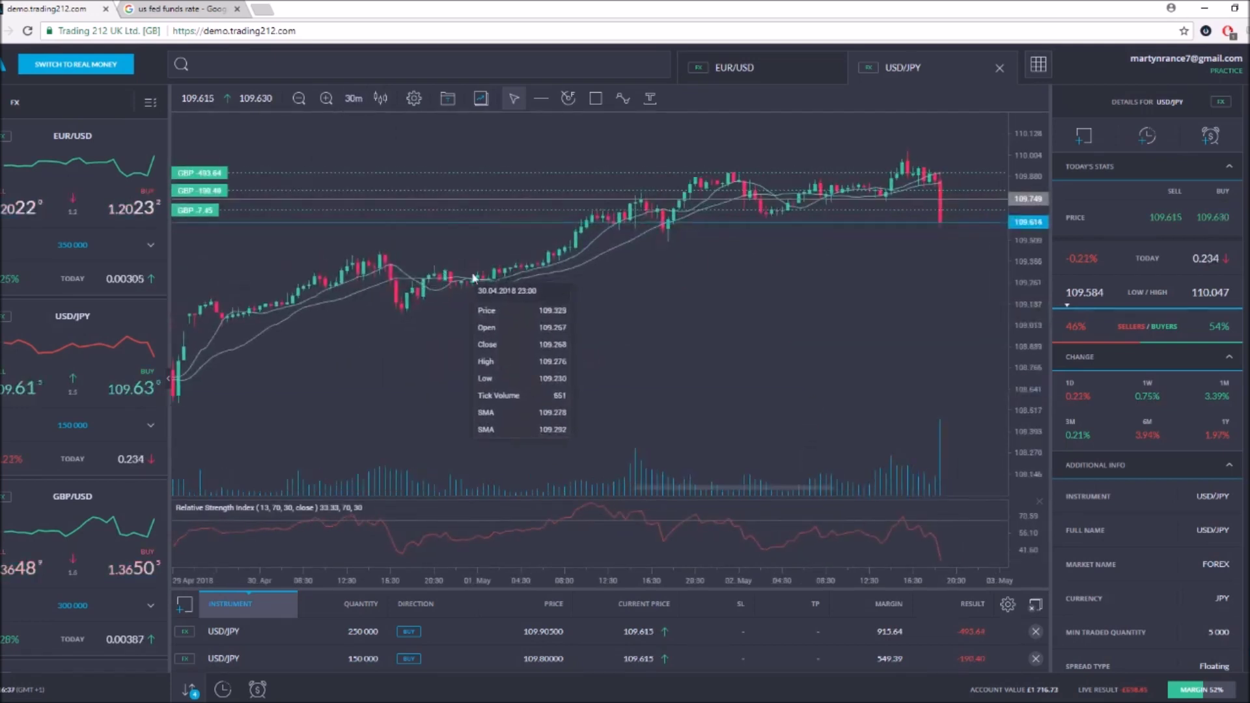
click(590, 253)
drag(571, 248, 572, 233)
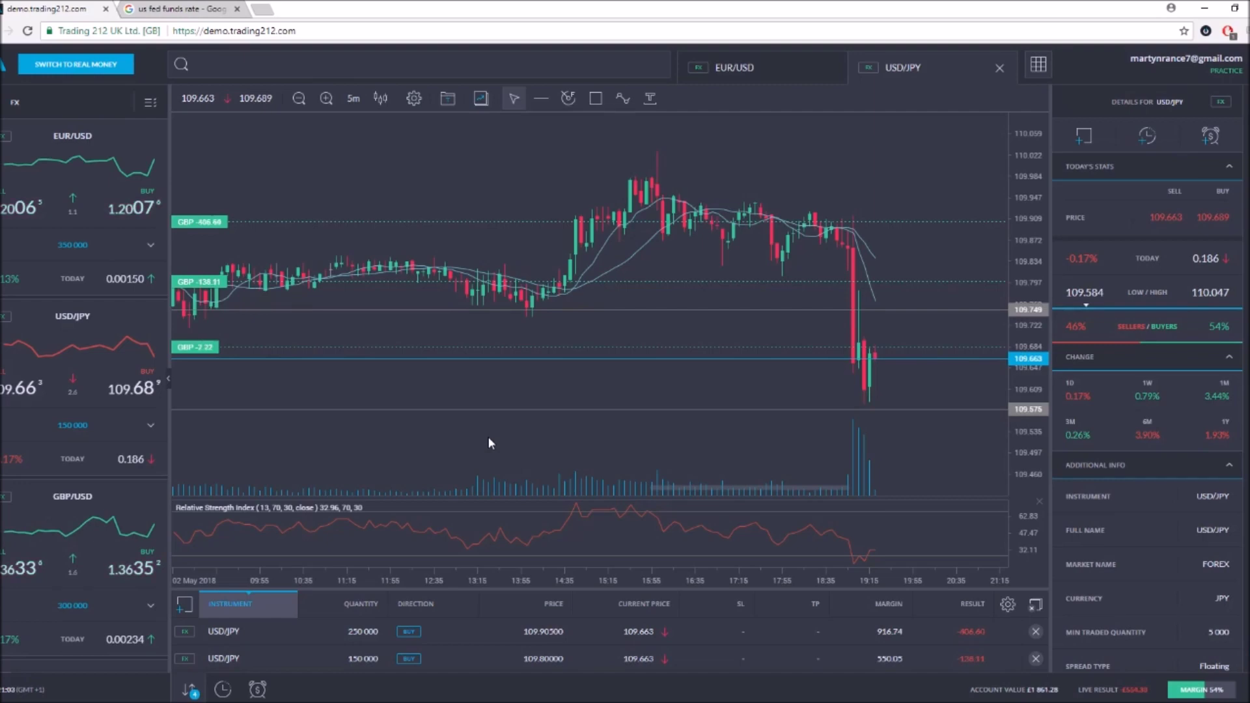
mouse_move(528, 280)
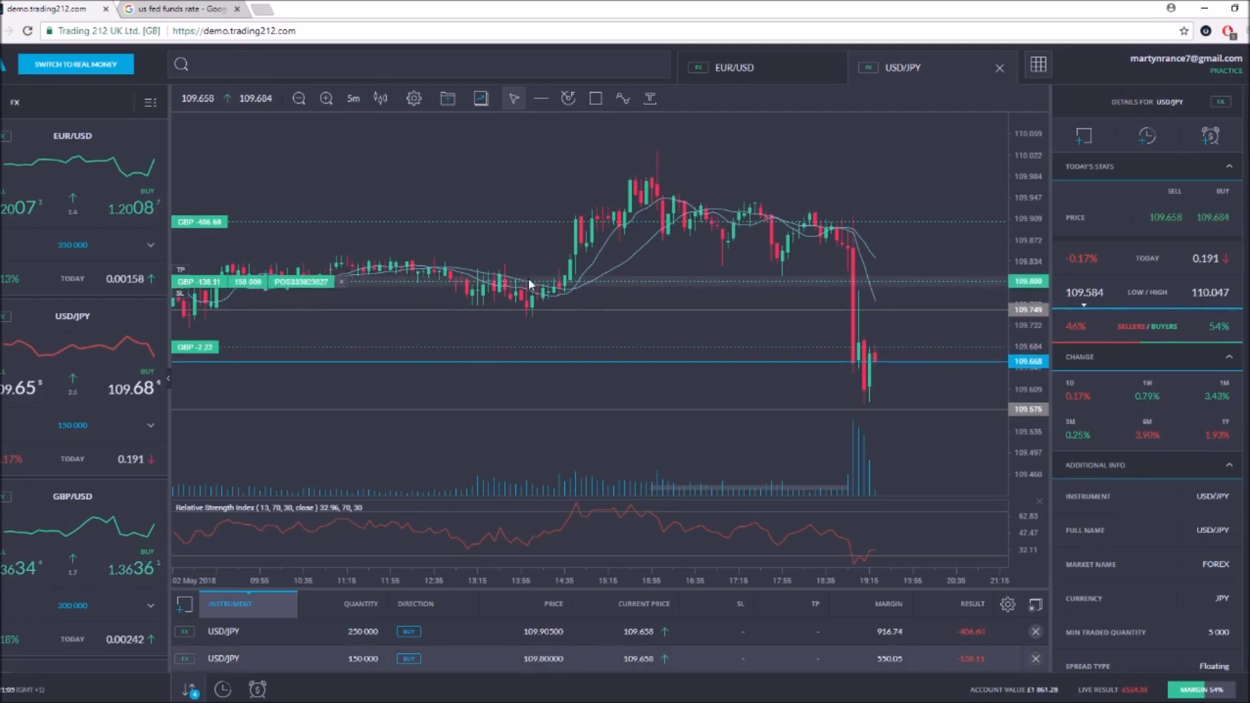
Step: Lower the upper horizontal line slightly, from 109.749 to 109.746
click(419, 309)
drag(419, 309, 422, 312)
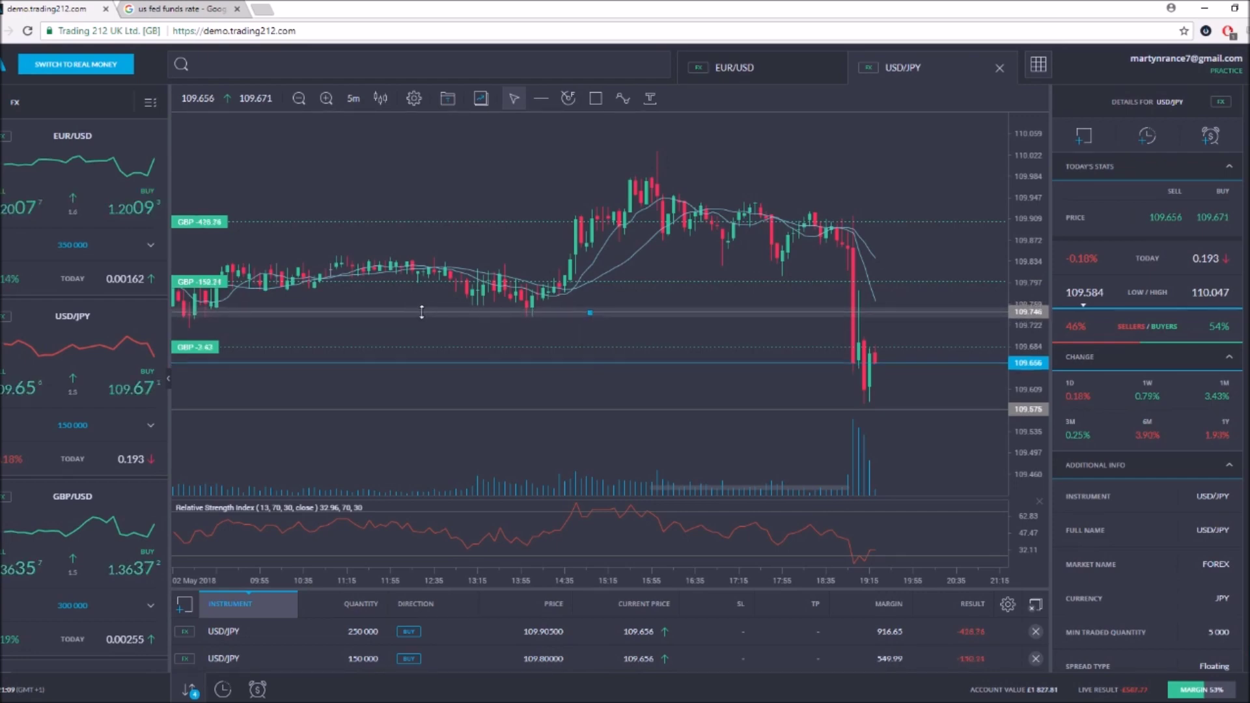
scroll(427, 294, up, 5)
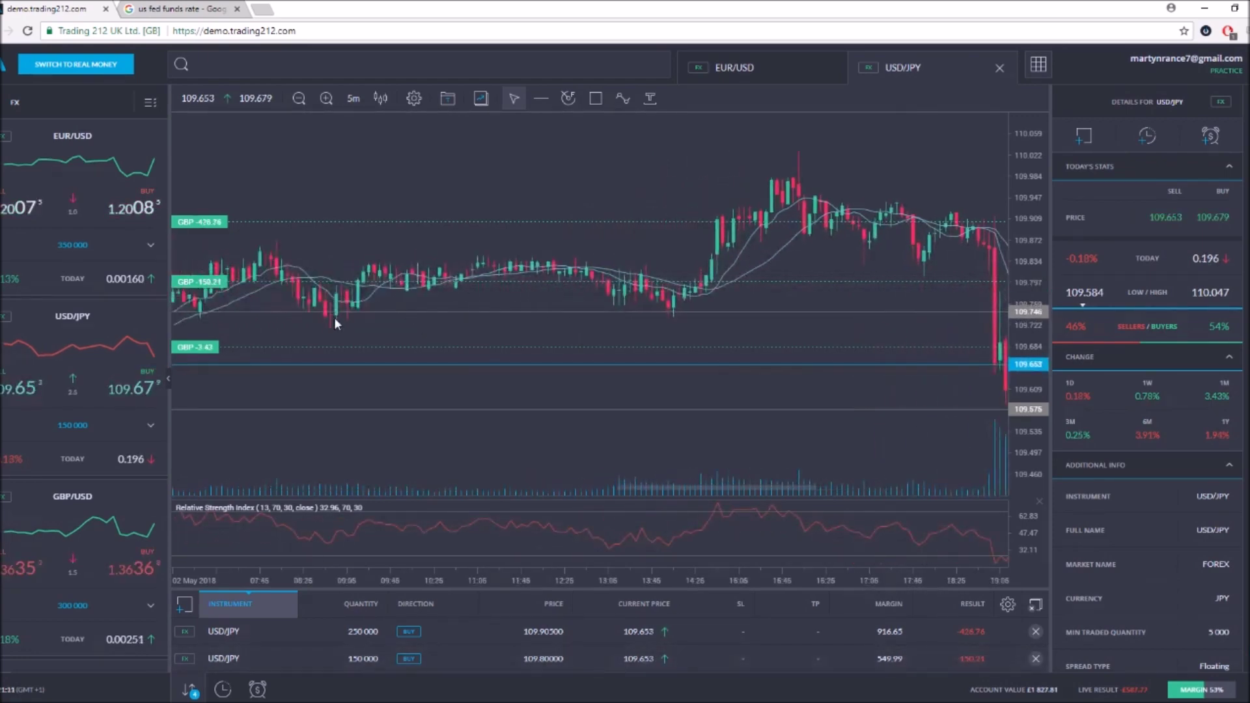
scroll(511, 274, down, 5)
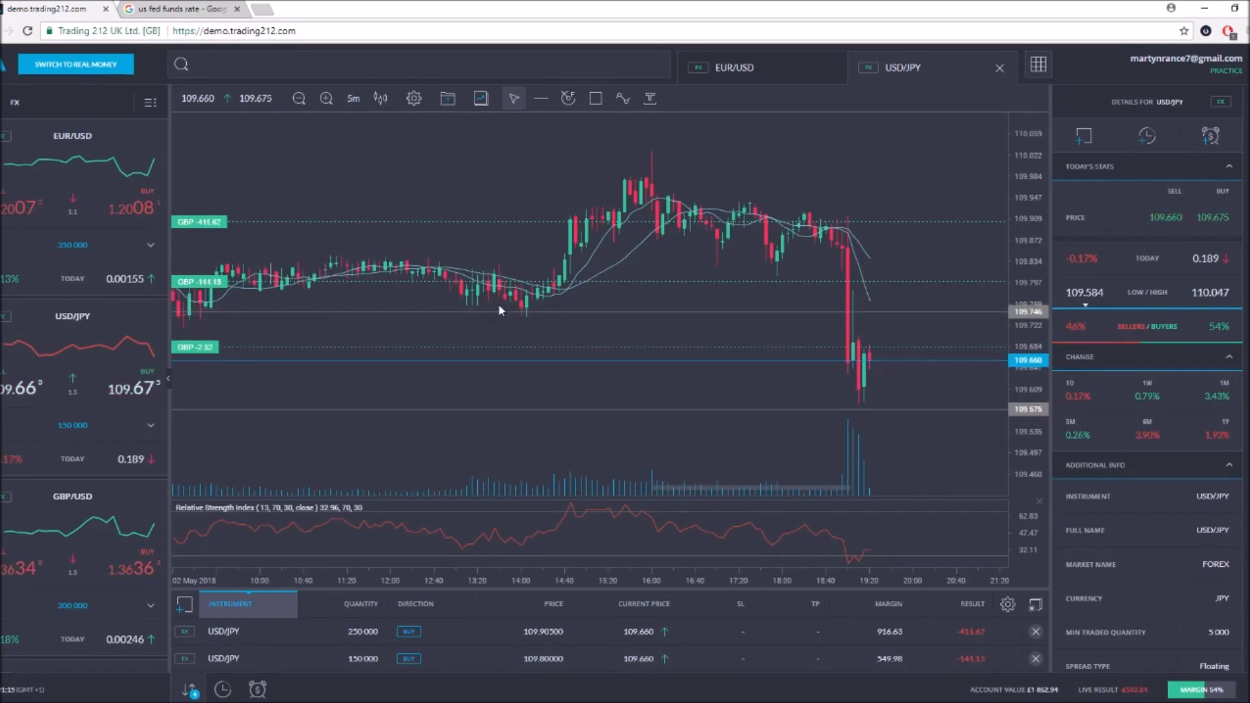
scroll(521, 319, up, 3)
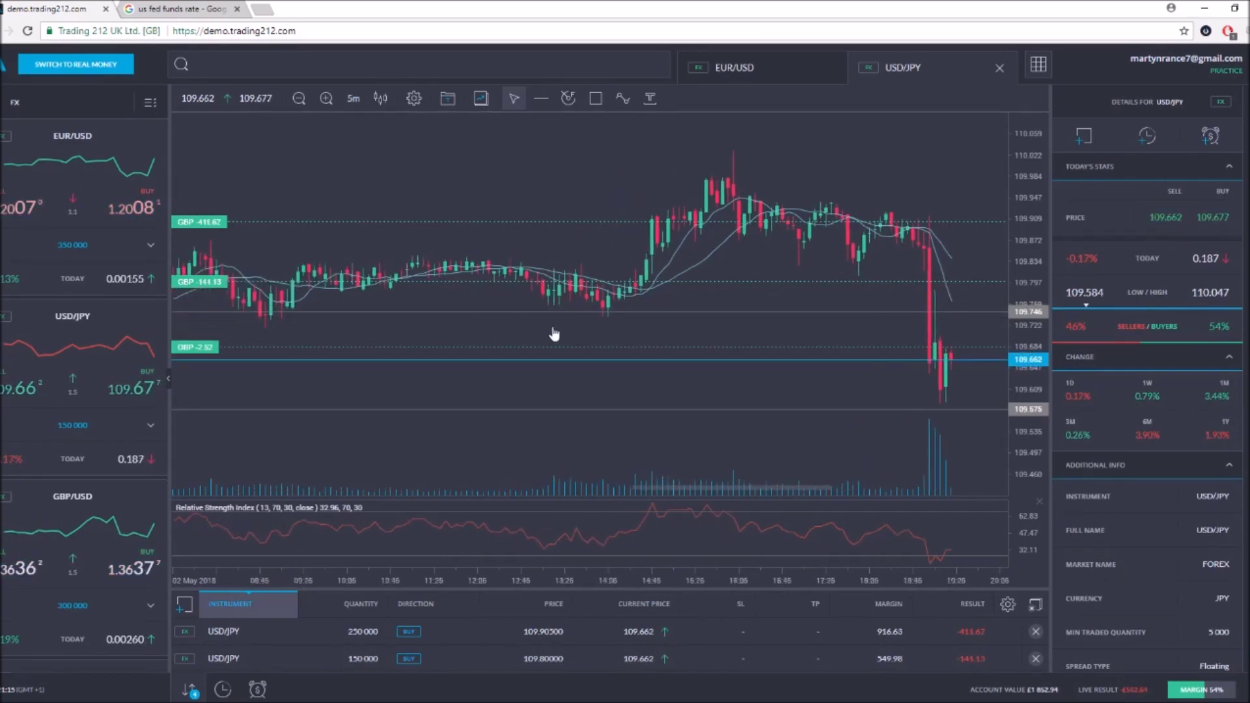
Step: Select and release the lower horizontal line near 109.571, then open and close the chart menu
click(953, 409)
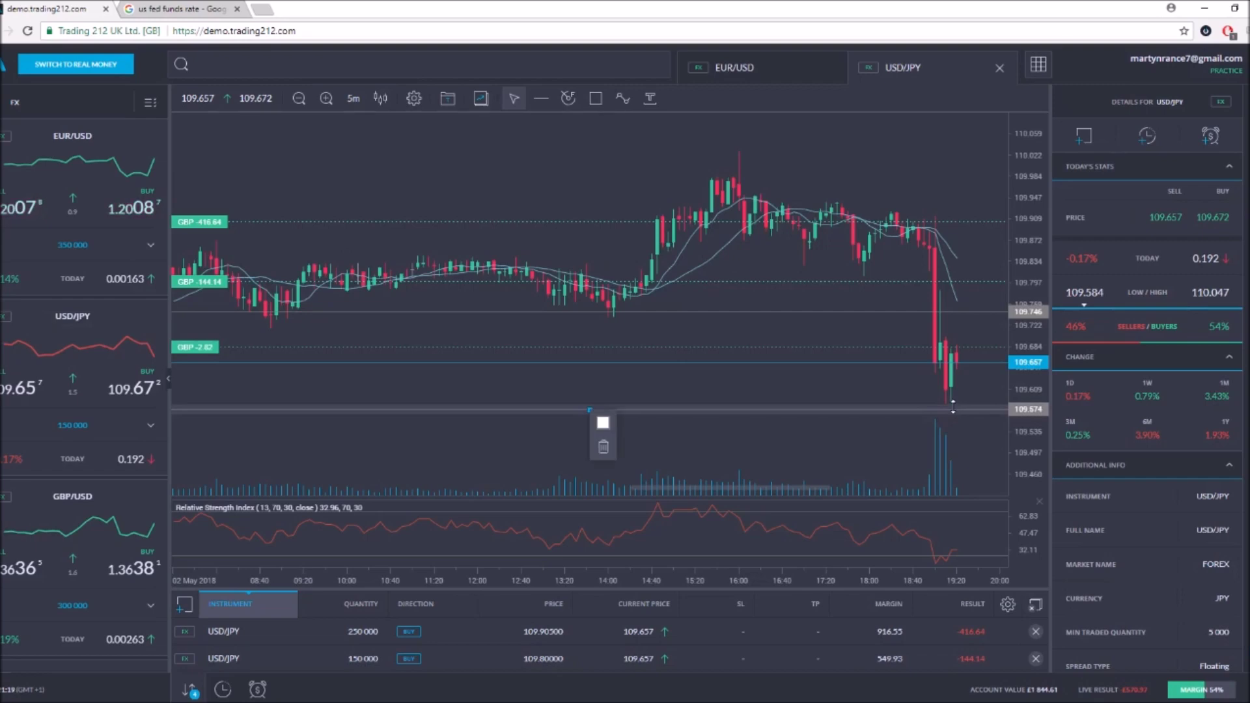
click(922, 384)
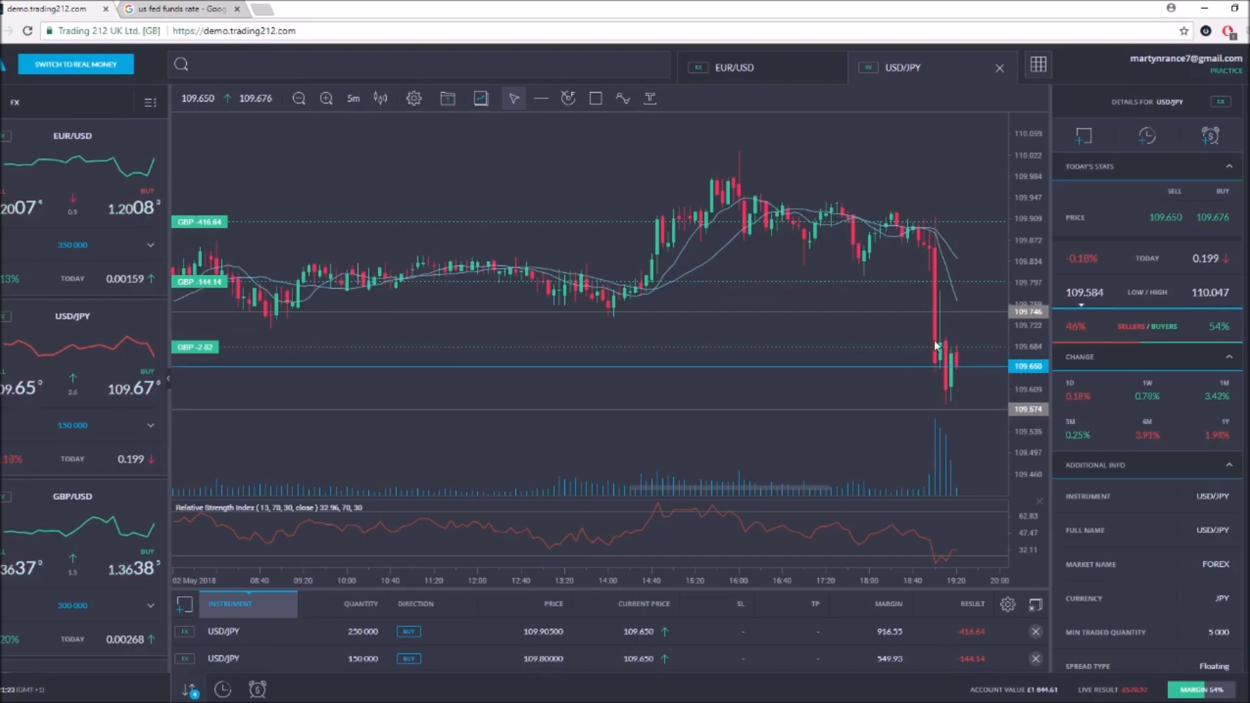
right_click(928, 370)
click(964, 347)
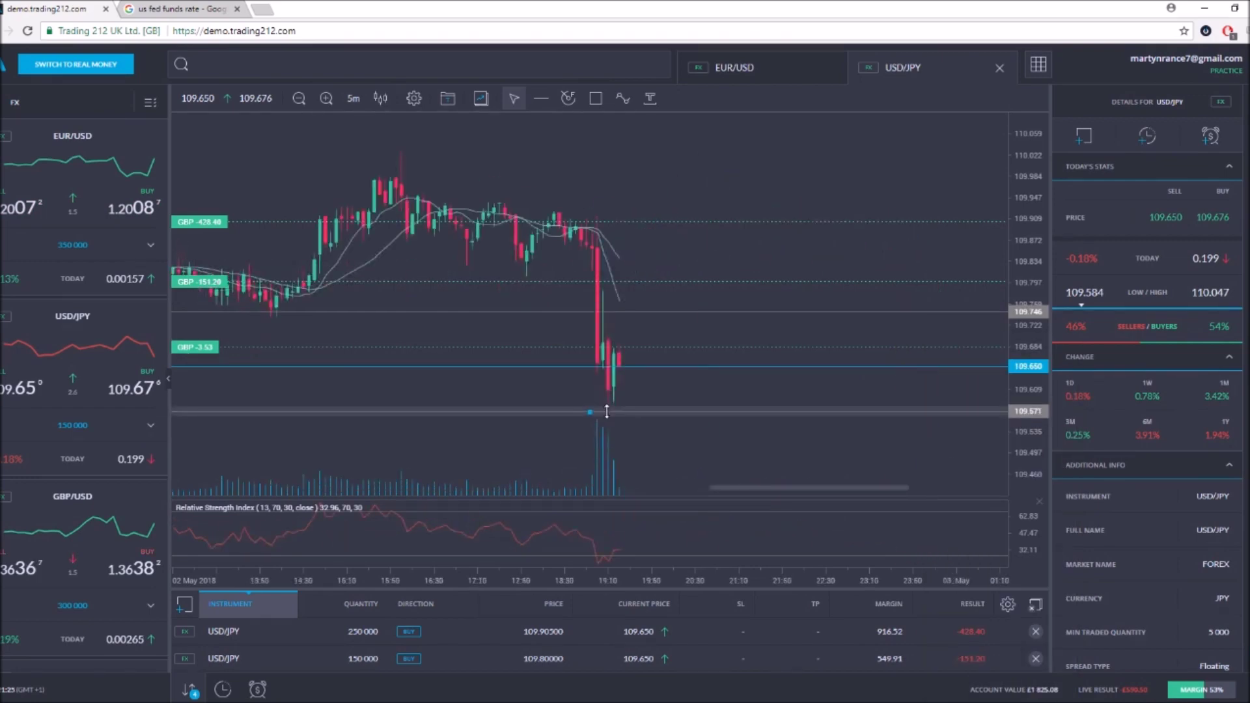
Step: Try a 300 000 USD/JPY buy, refused for insufficient funds, then reopen the quantity list
click(232, 99)
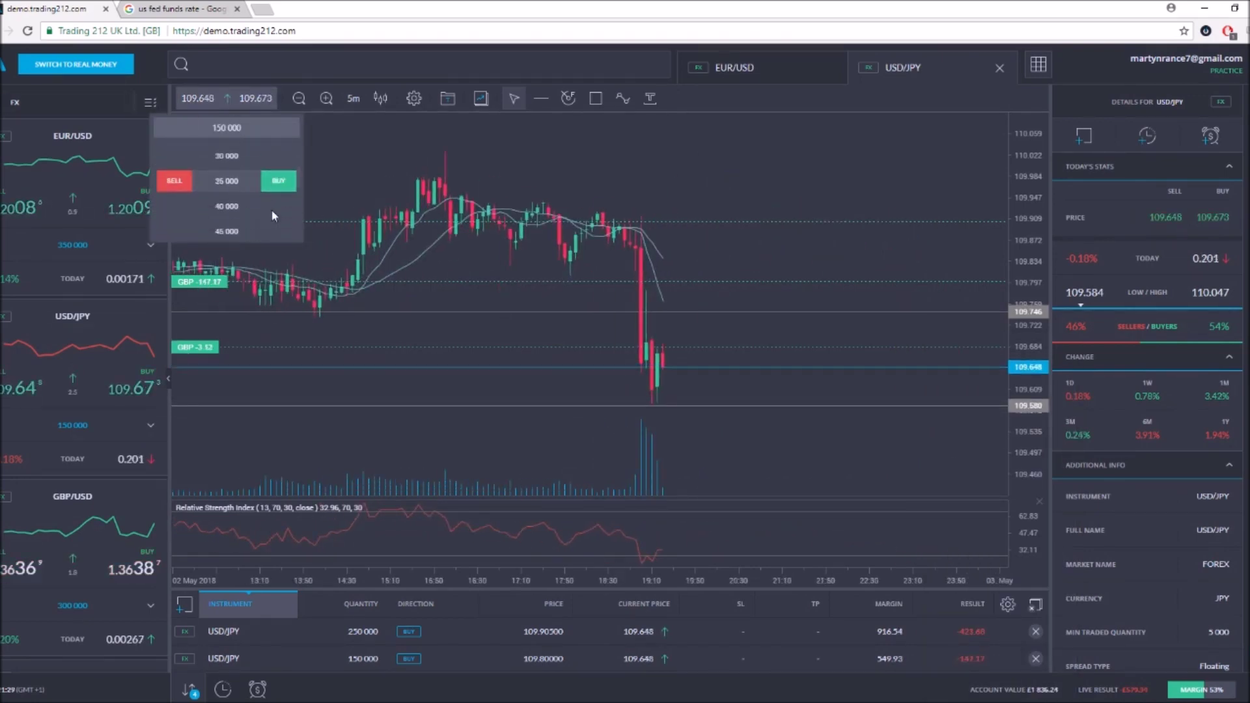
click(279, 185)
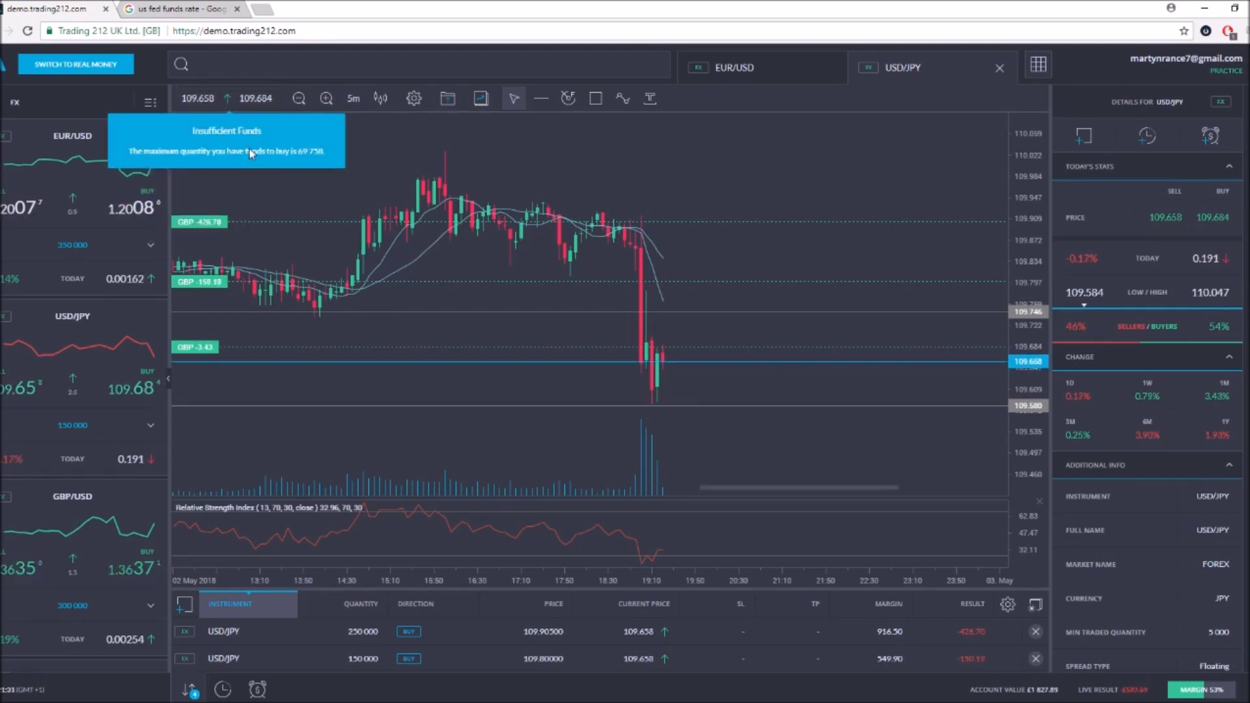
click(243, 99)
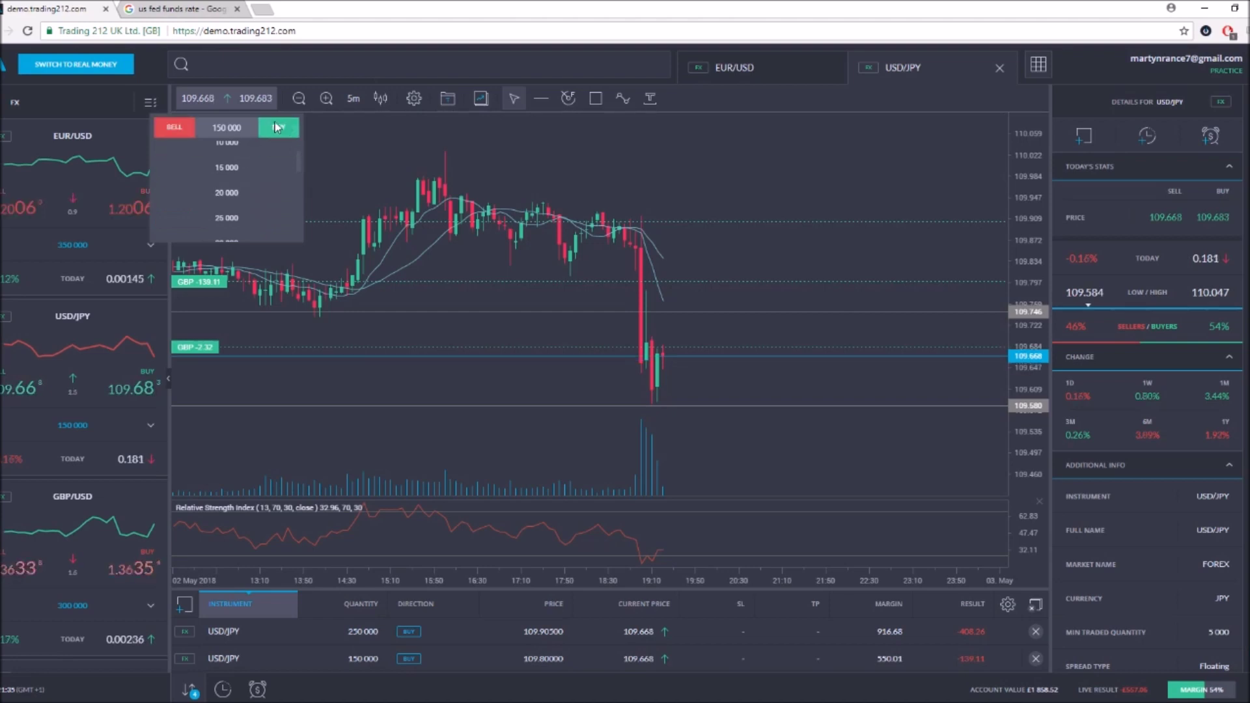
scroll(267, 207, down, 5)
click(278, 197)
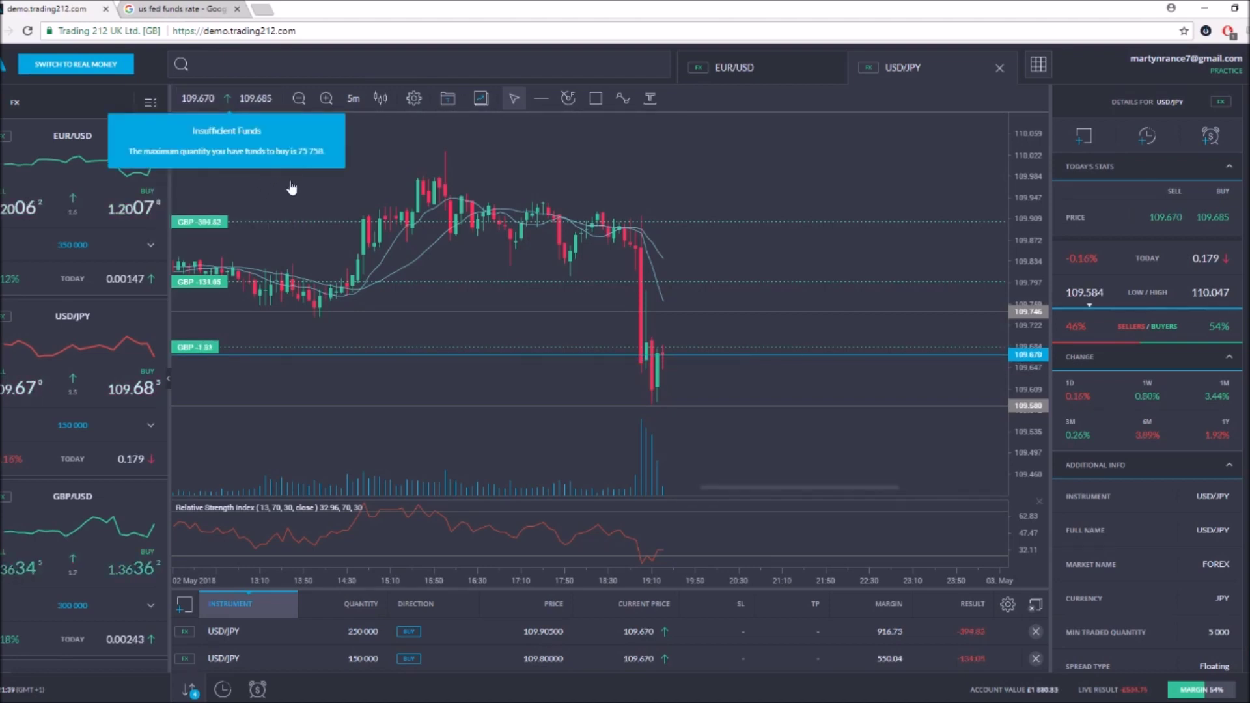
click(241, 106)
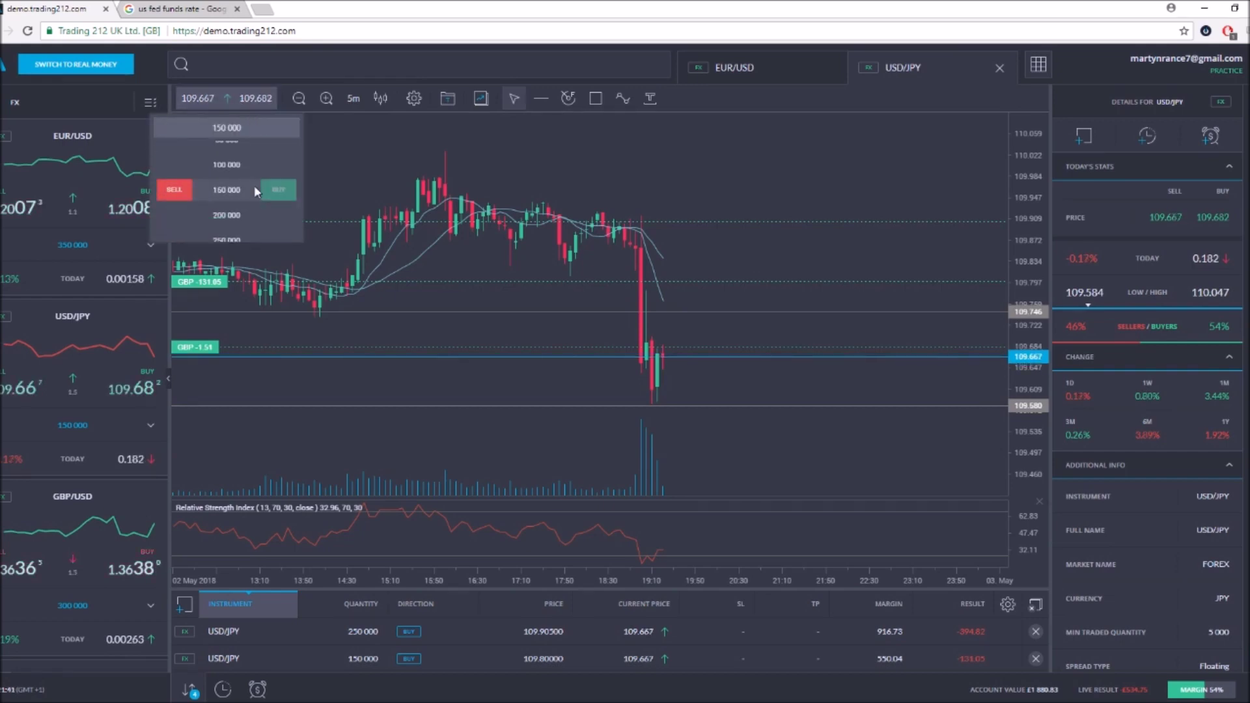
scroll(231, 191, down, 3)
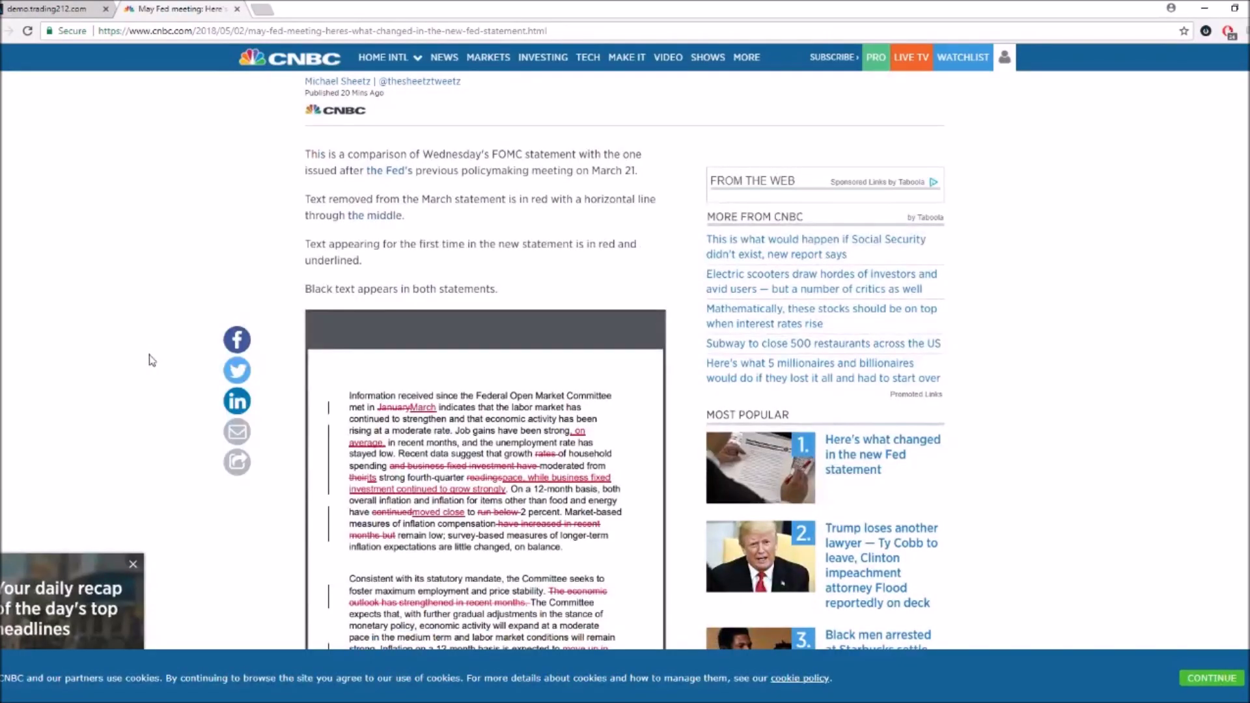
Step: Scroll through CNBC's redlined comparison of the new FOMC statement with March's
scroll(34, 348, down, 3)
scroll(33, 348, up, 3)
scroll(625, 363, down, 3)
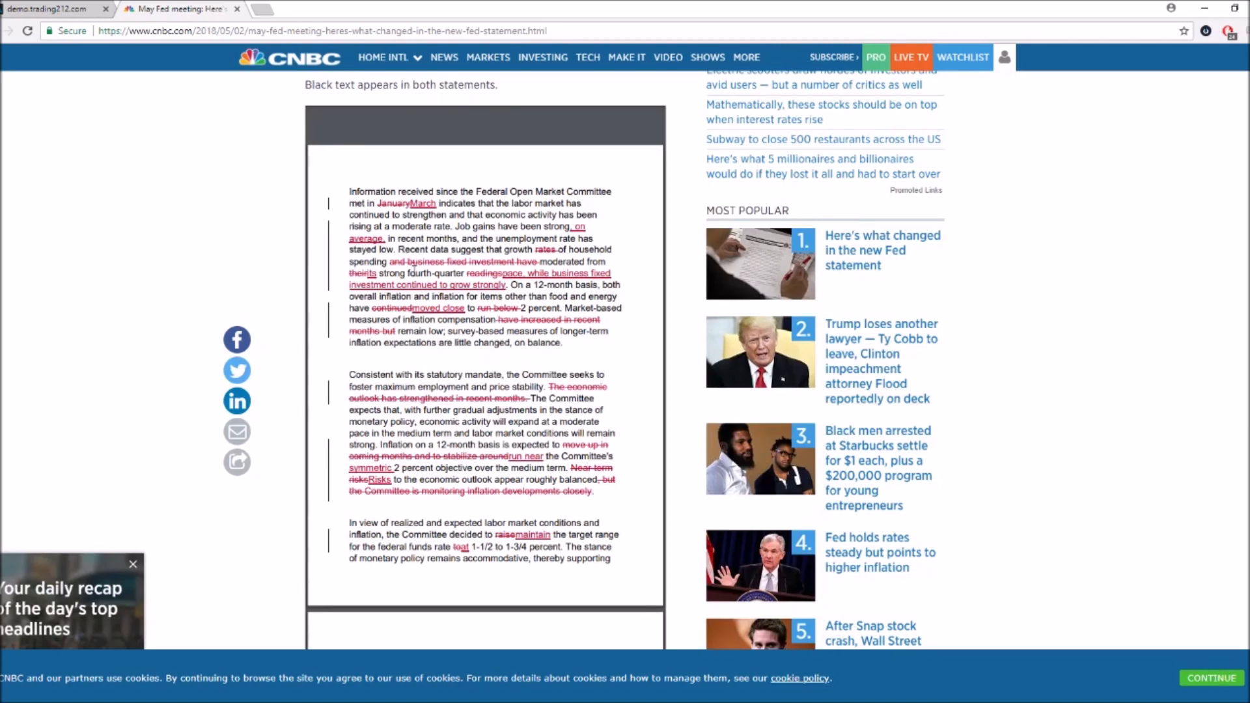
scroll(467, 271, down, 1)
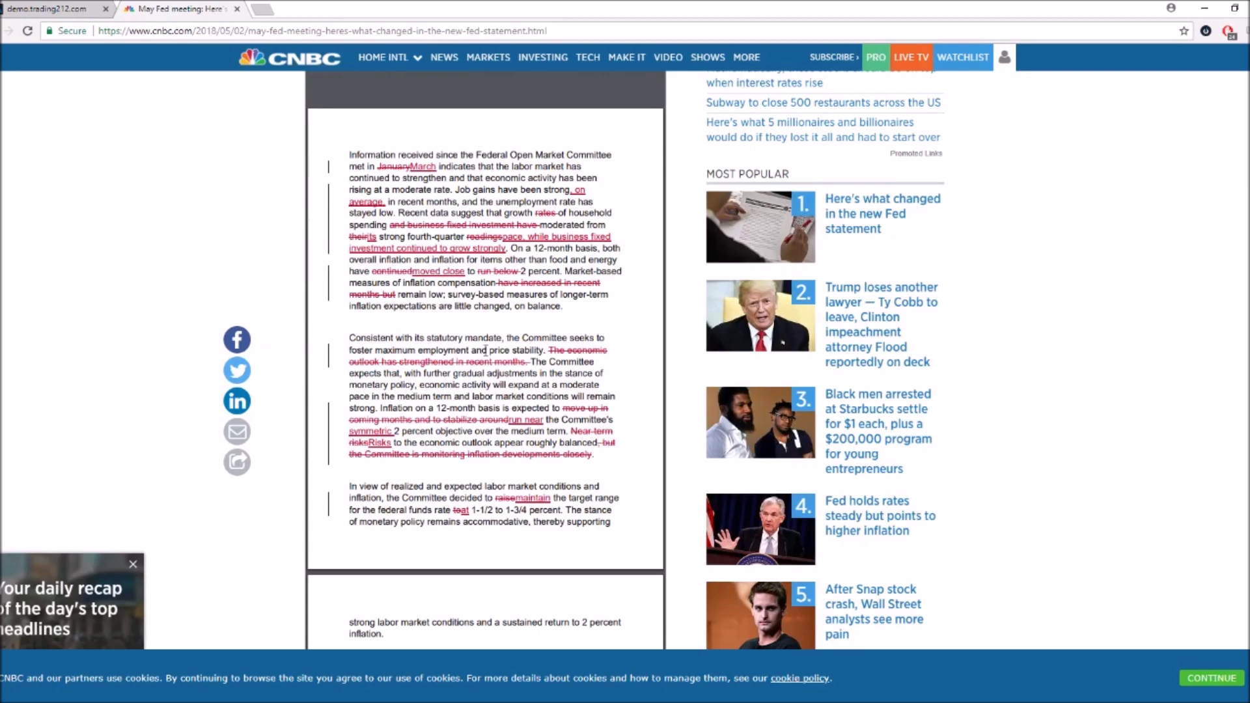
Step: Highlight the deleted economic outlook sentence and the changed inflation outlook wording
drag(549, 350, 531, 362)
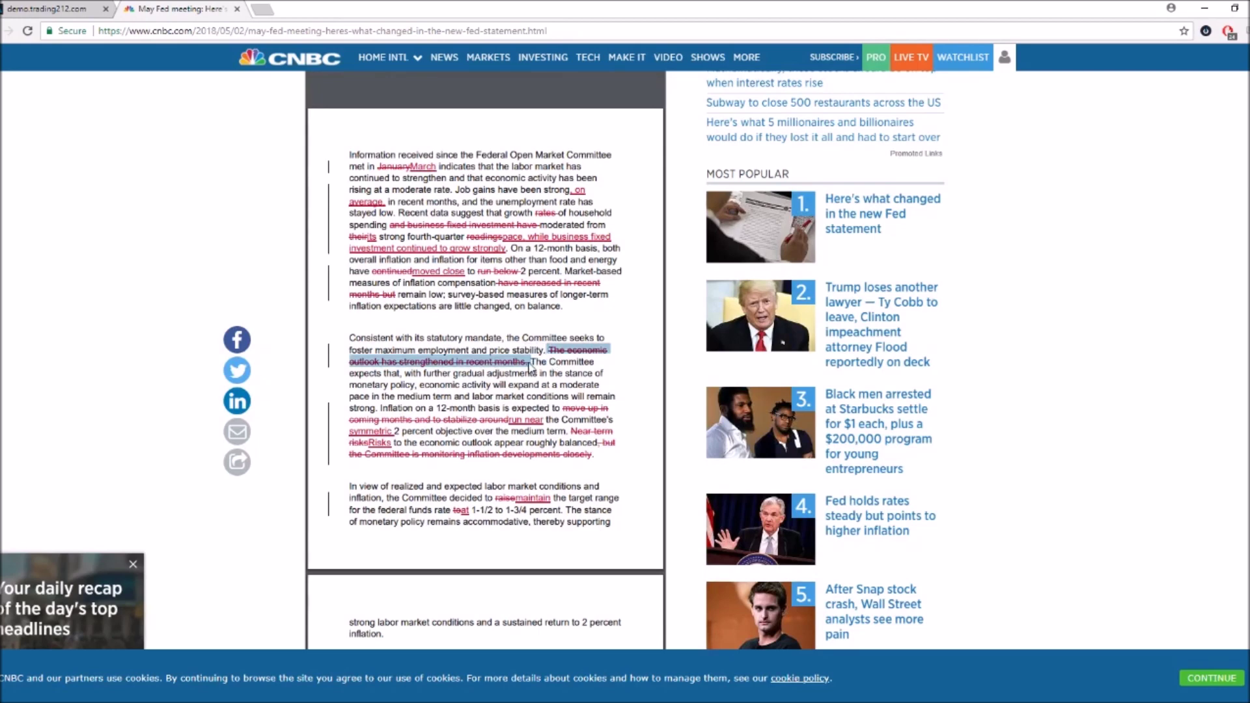
click(532, 363)
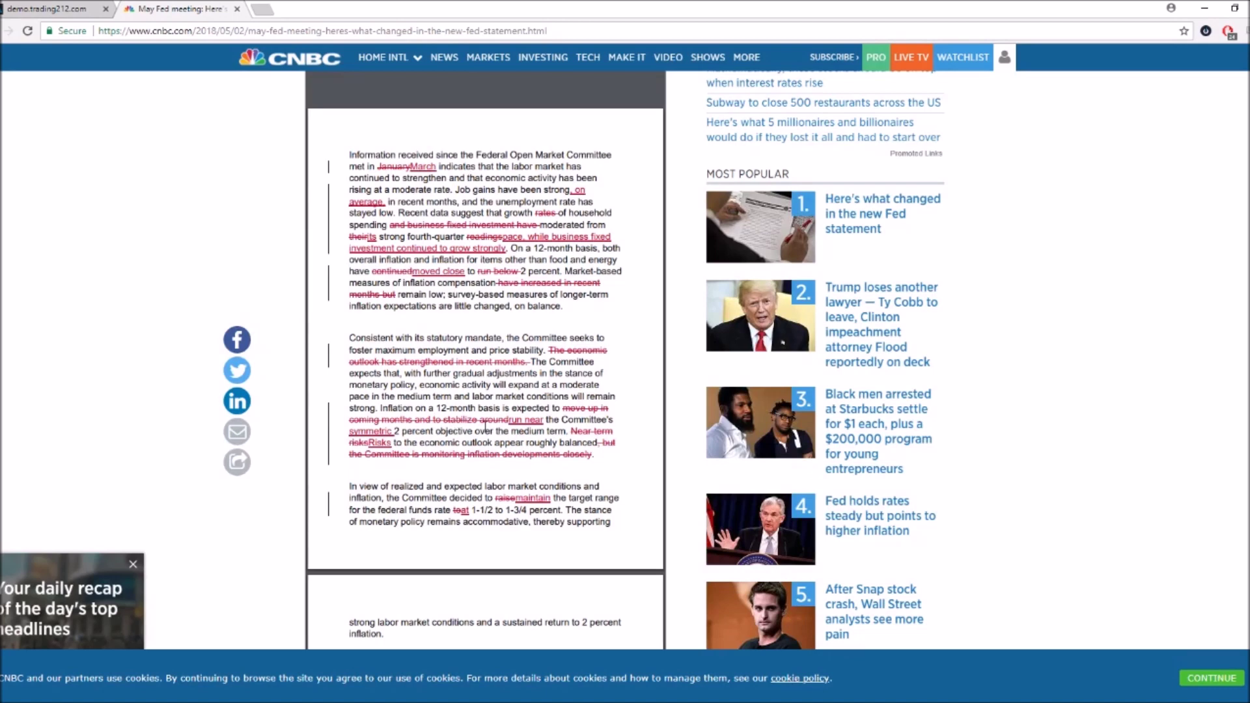
drag(548, 409, 490, 423)
click(506, 417)
scroll(1029, 381, down, 8)
scroll(621, 332, up, 2)
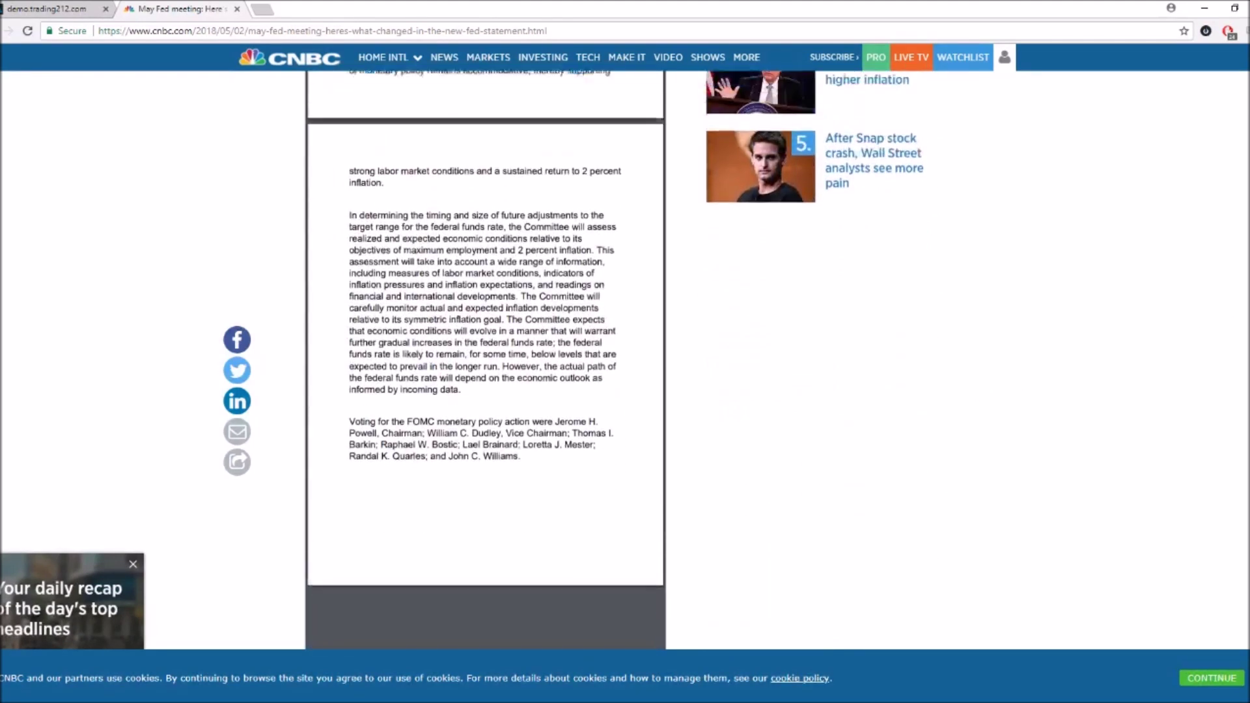
drag(458, 340, 545, 467)
click(524, 357)
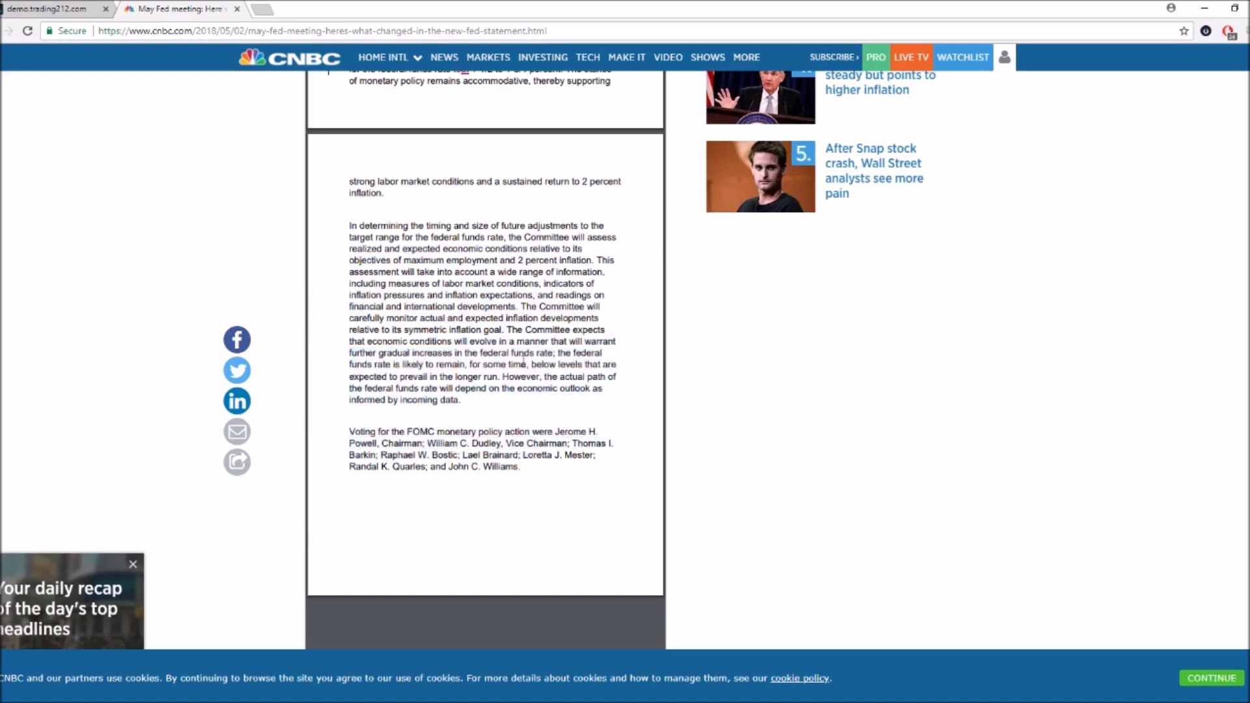
Step: Scroll back to the article headline and switch to the Trading 212 tab with Ctrl+Tab
scroll(905, 399, up, 1)
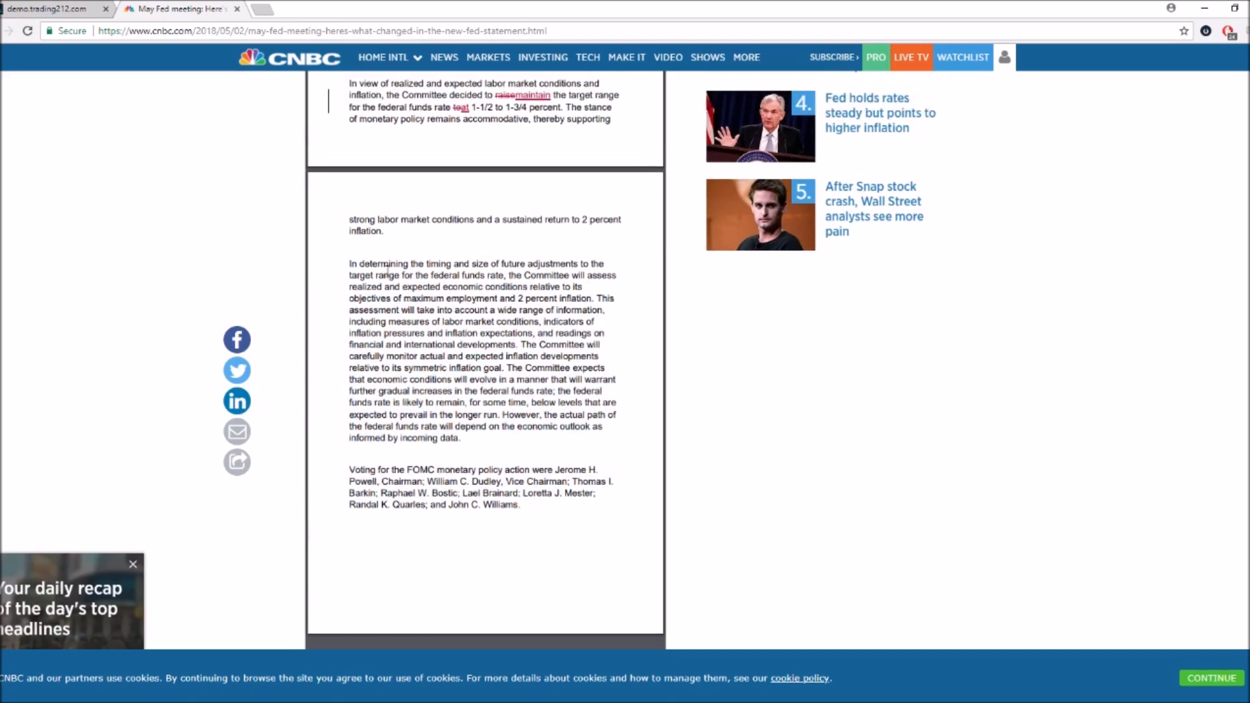
scroll(485, 358, up, 7)
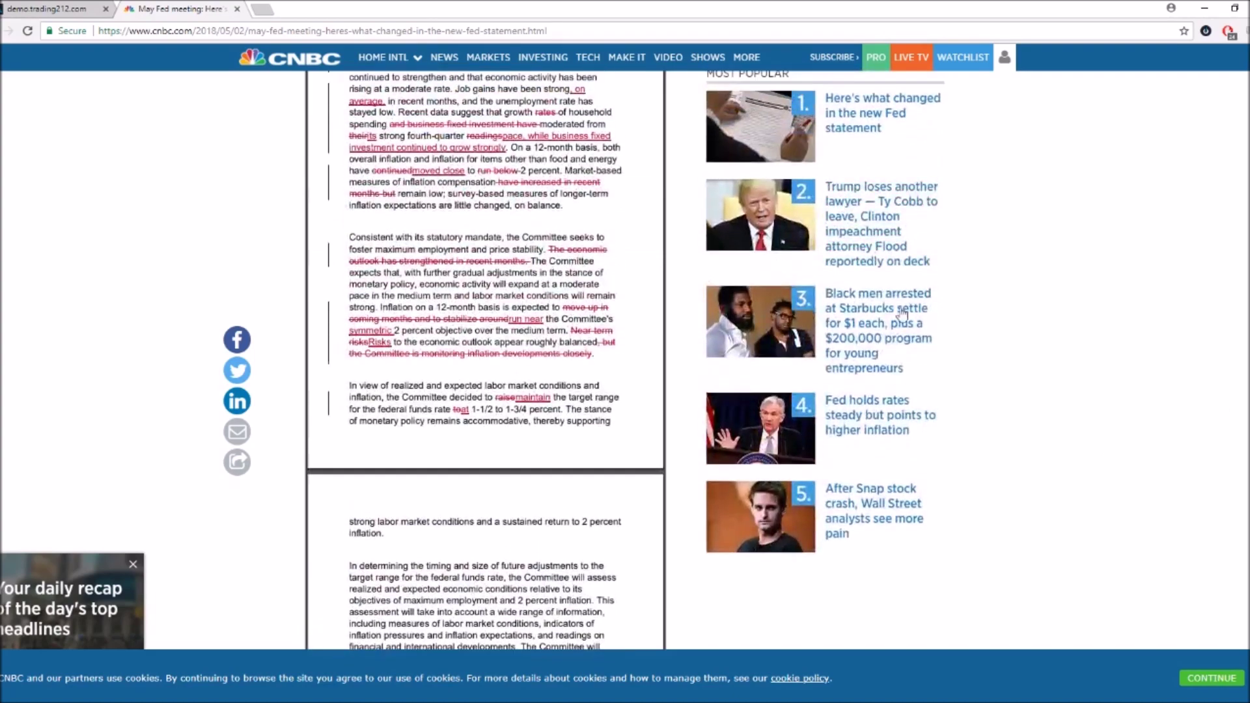
scroll(486, 358, up, 4)
scroll(485, 358, down, 1)
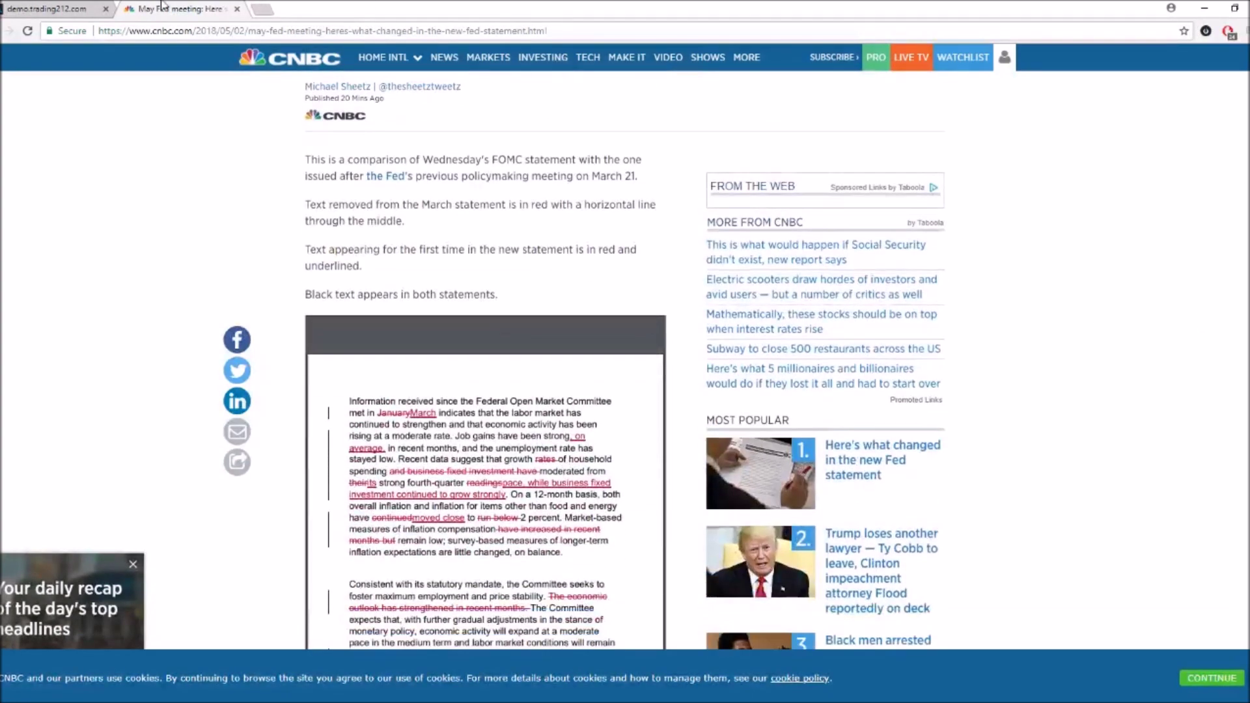
key(ctrl+Tab)
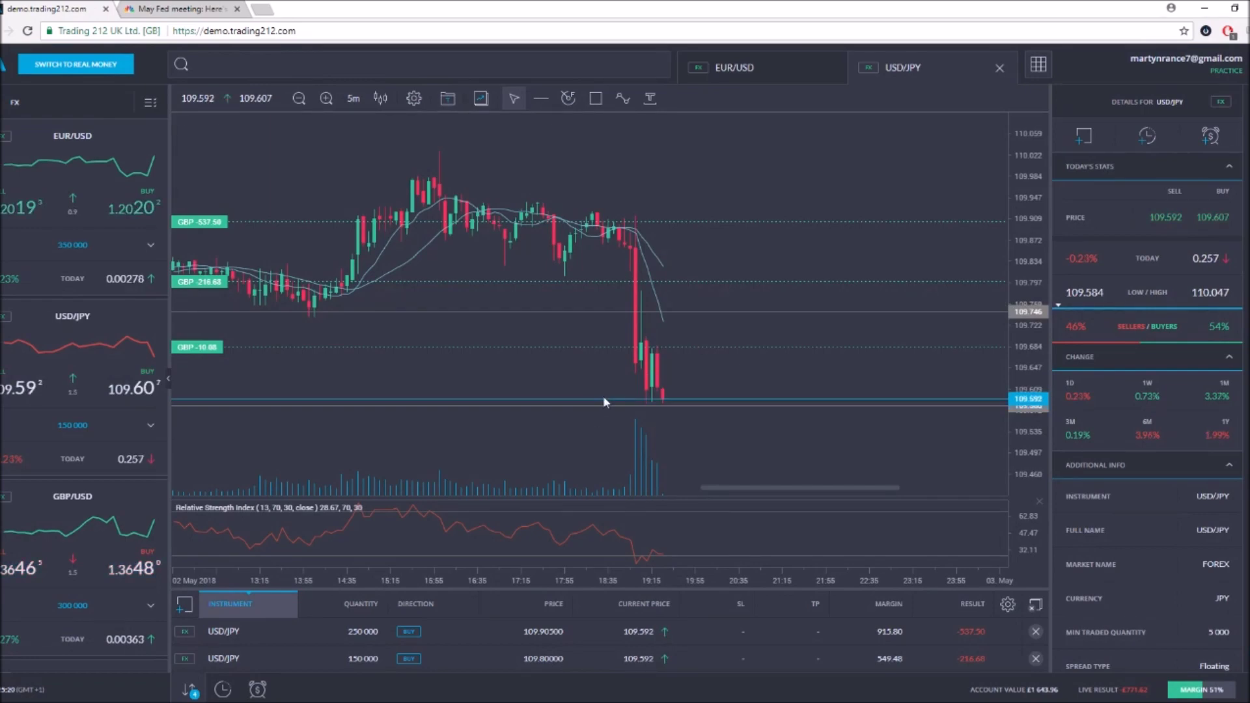
Step: Drag the grey horizontal line on the USD/JPY chart, then return to the CNBC Fed article
mouse_move(604, 403)
mouse_down()
mouse_move(630, 413)
mouse_move(633, 400)
mouse_move(595, 405)
mouse_move(622, 398)
mouse_move(619, 407)
mouse_move(608, 300)
mouse_move(620, 408)
mouse_up()
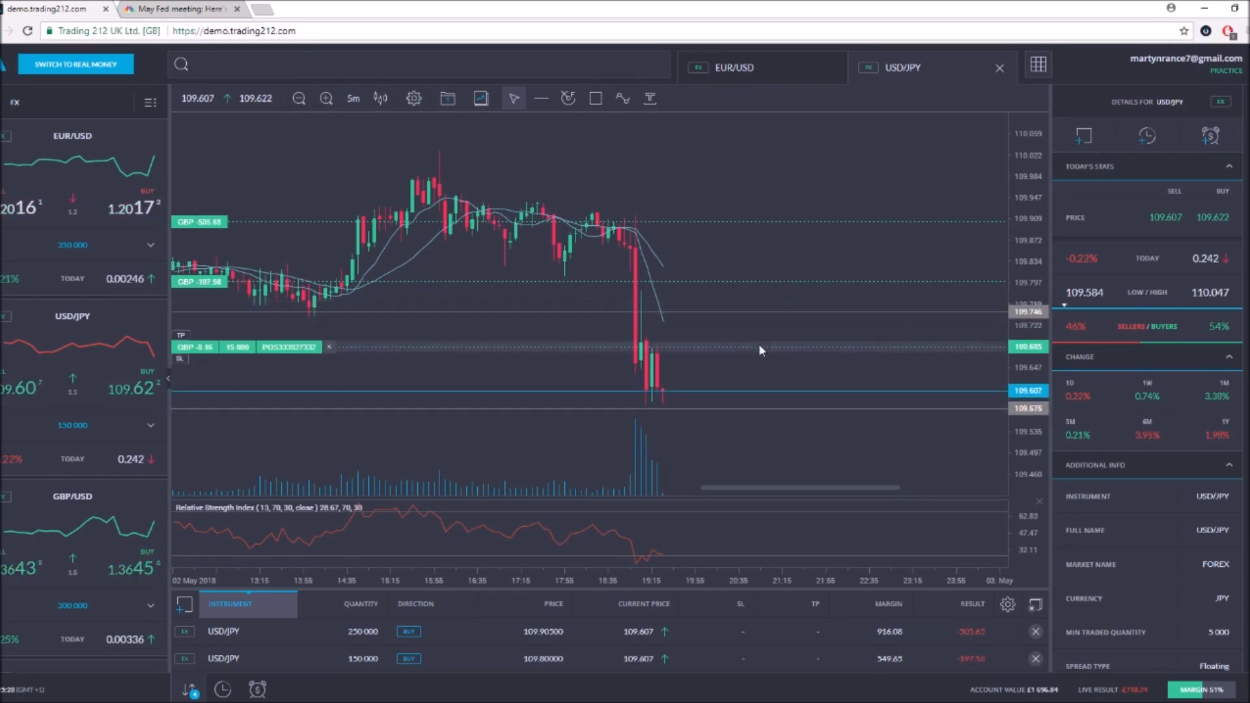
drag(663, 408, 670, 402)
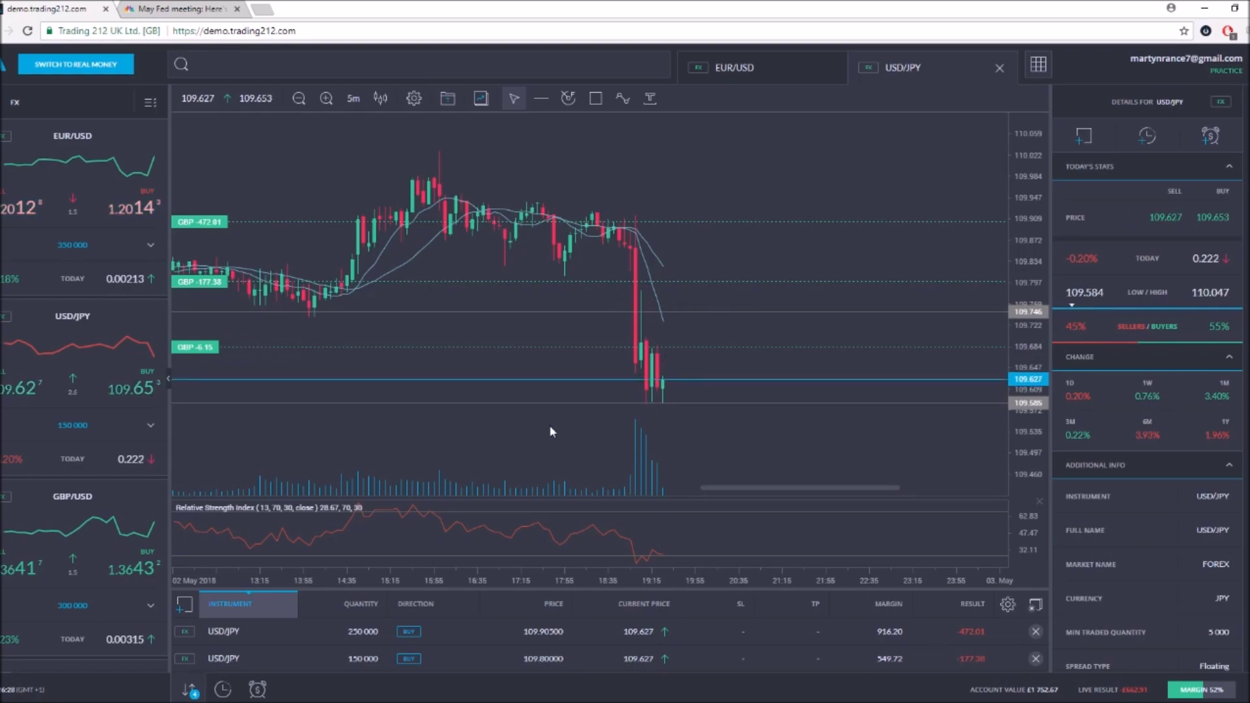
click(173, 8)
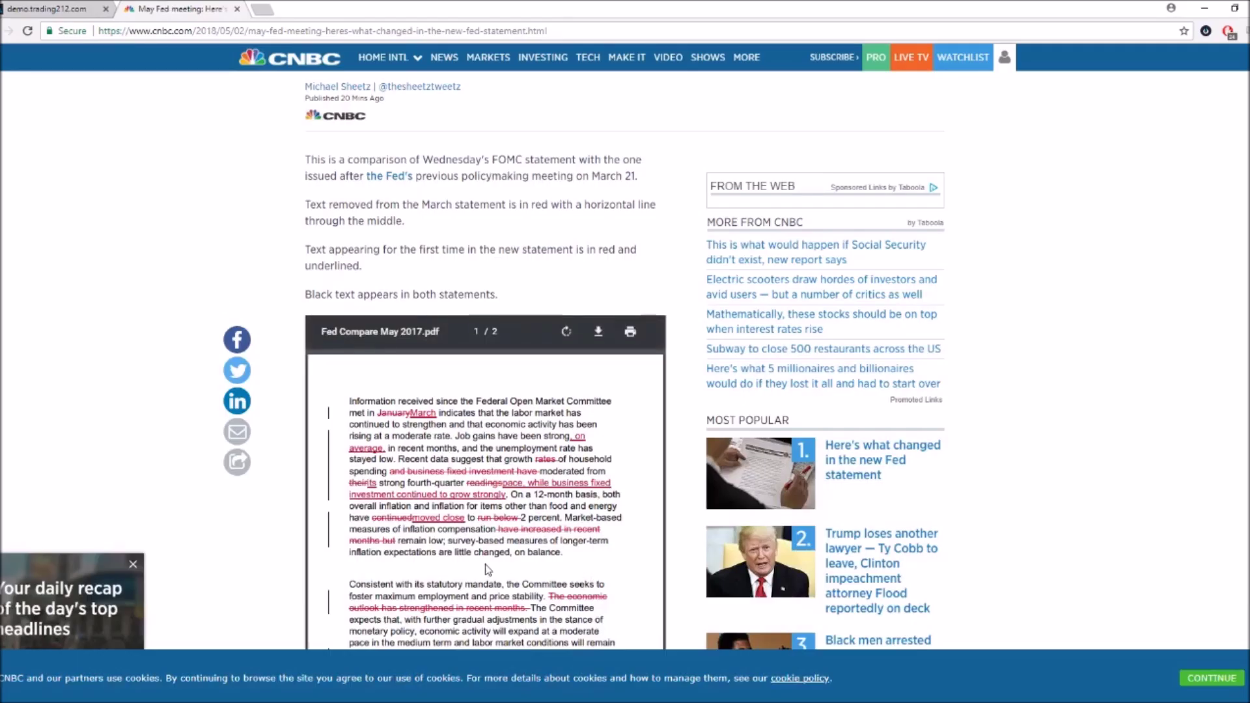
Step: Reread and highlight the statement changes, then return to the Trading 212 tab
scroll(78, 456, down, 4)
scroll(65, 417, up, 1)
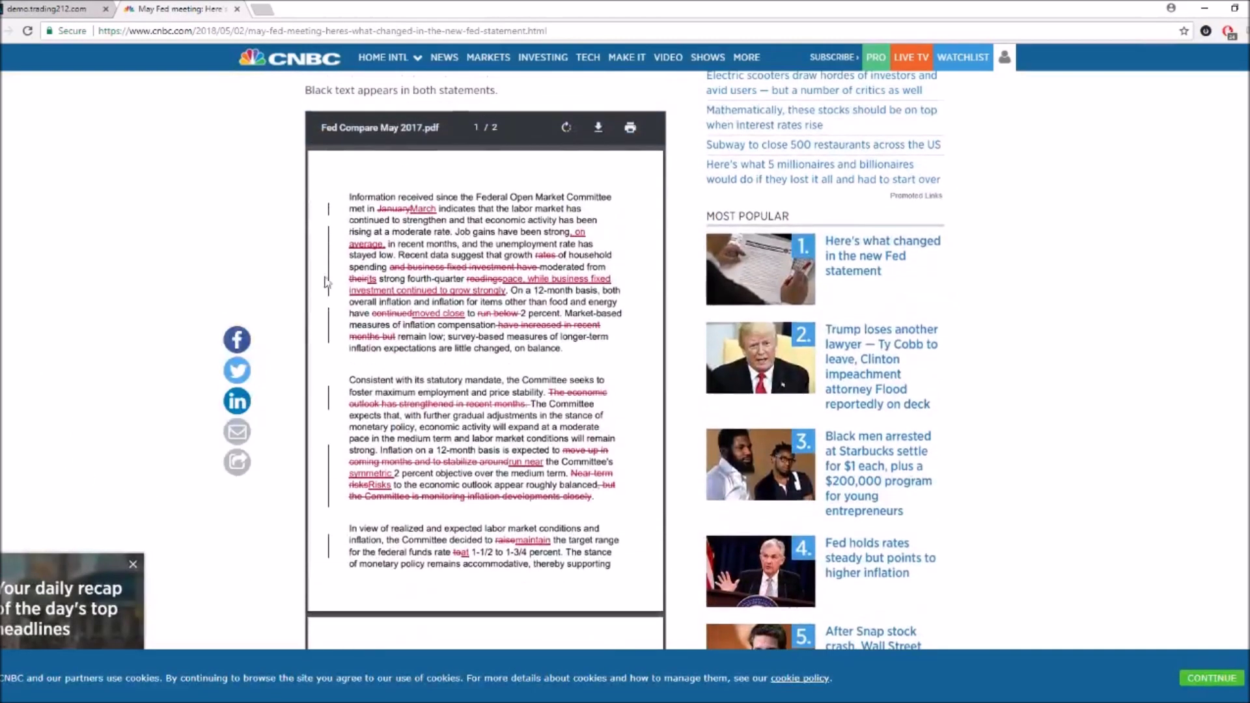
drag(427, 255, 611, 457)
click(568, 361)
key(ctrl+shift+Tab)
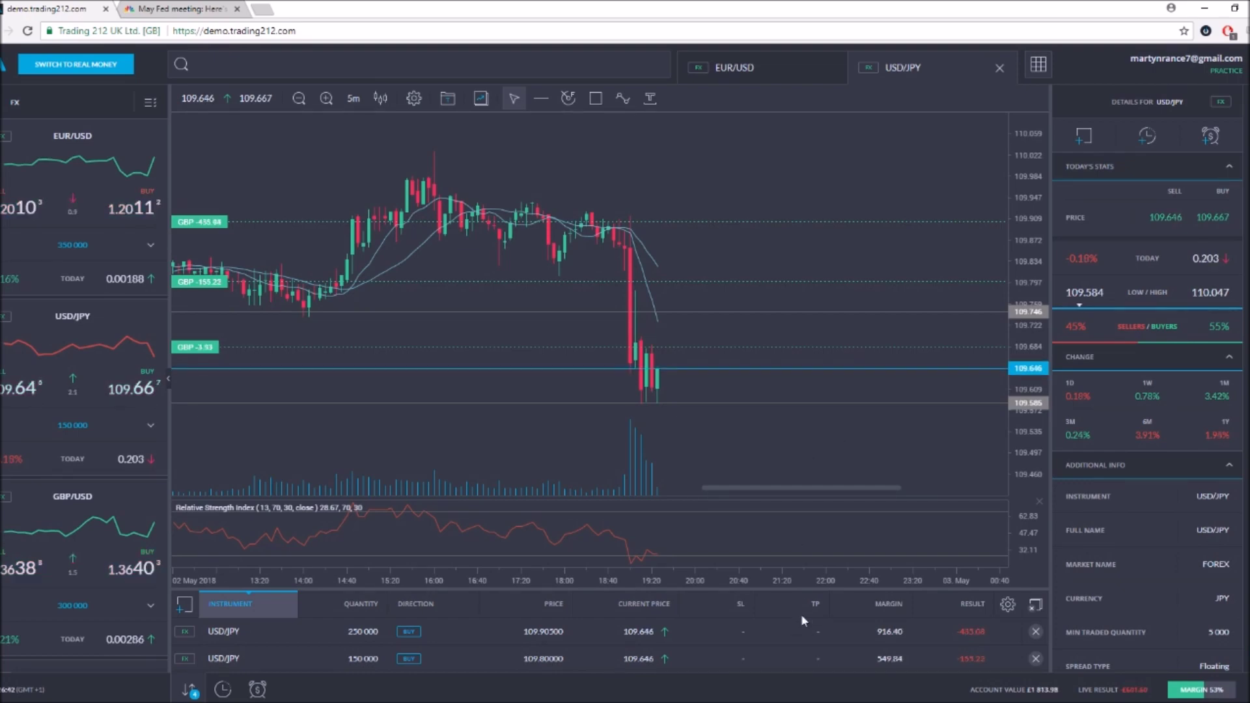
scroll(792, 655, down, 3)
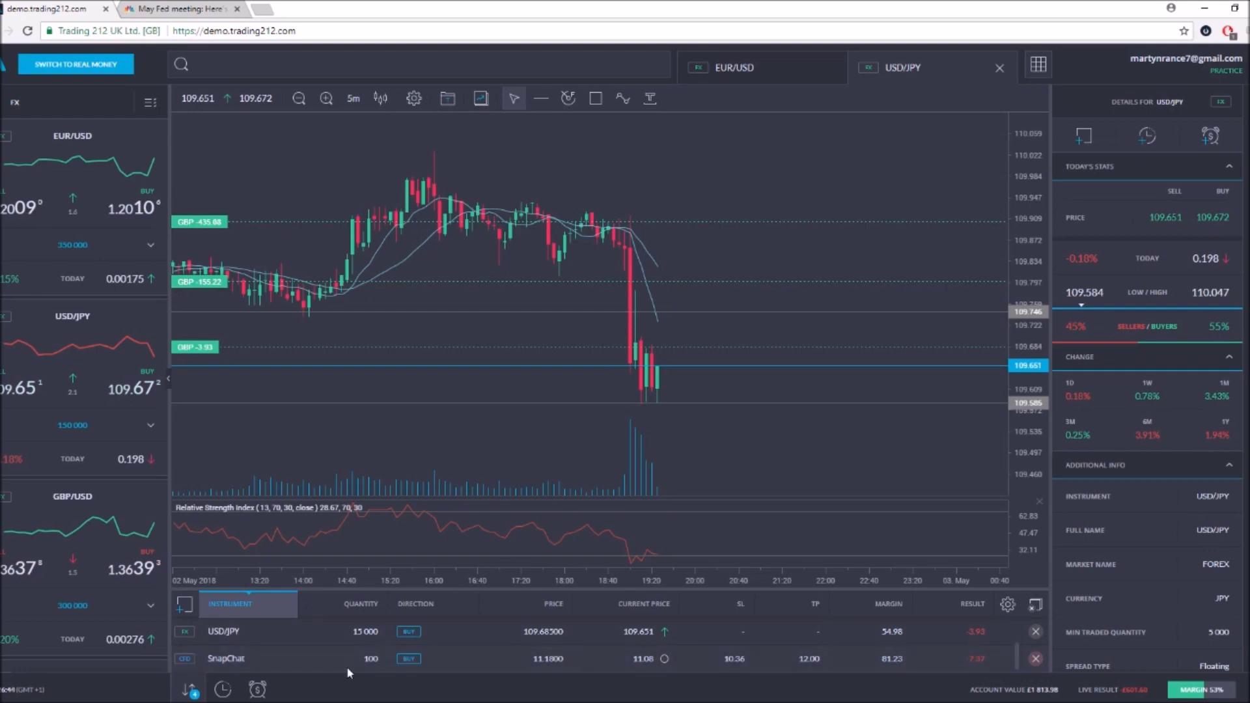
scroll(349, 673, up, 3)
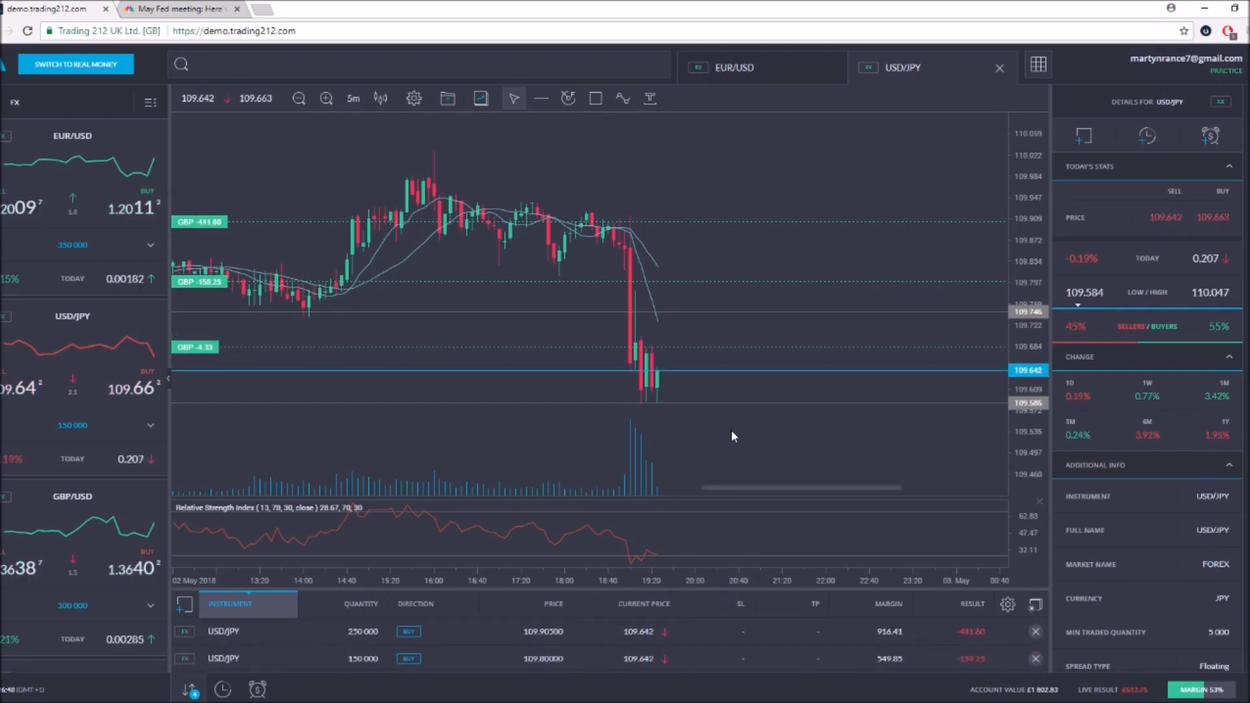
drag(818, 488, 837, 509)
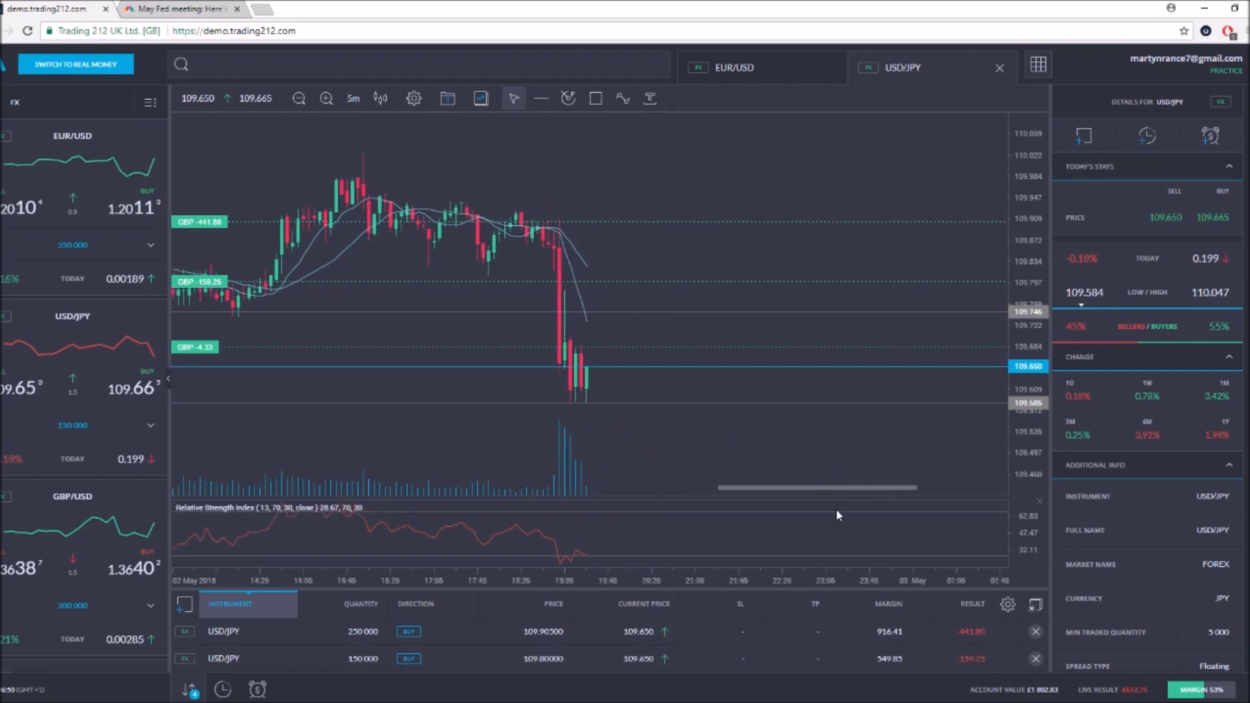
scroll(837, 521, up, 2)
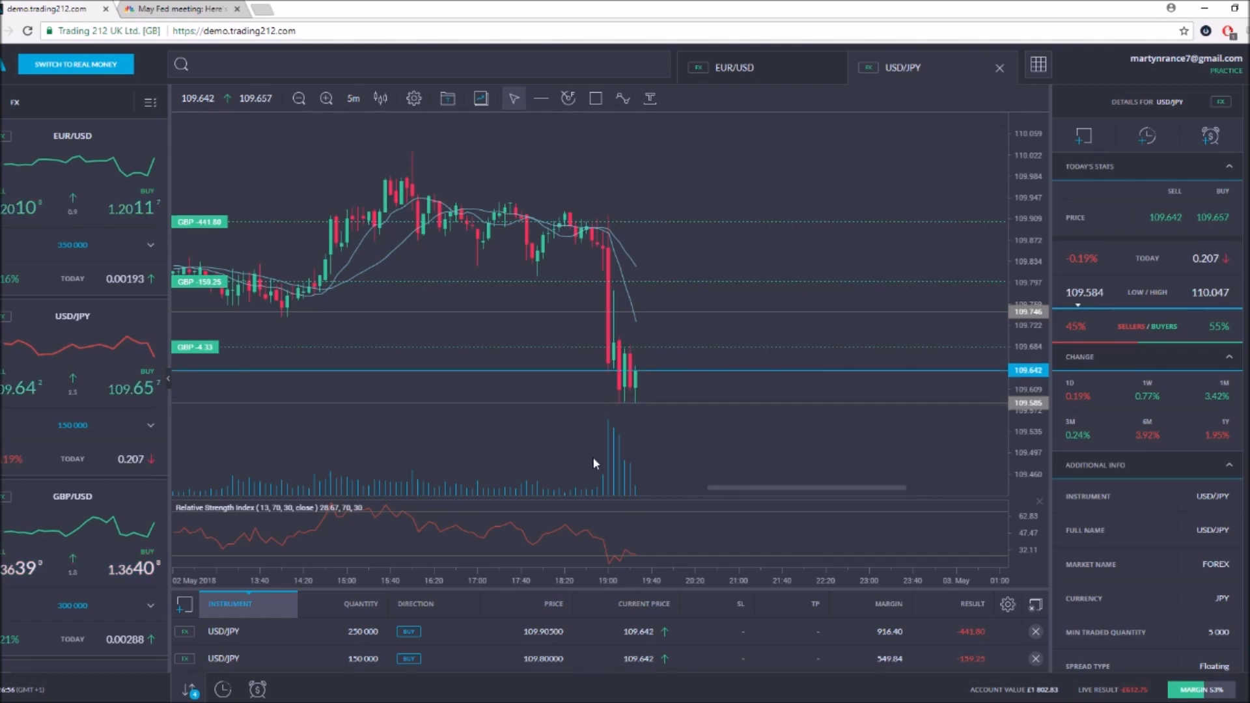
right_click(483, 632)
click(482, 412)
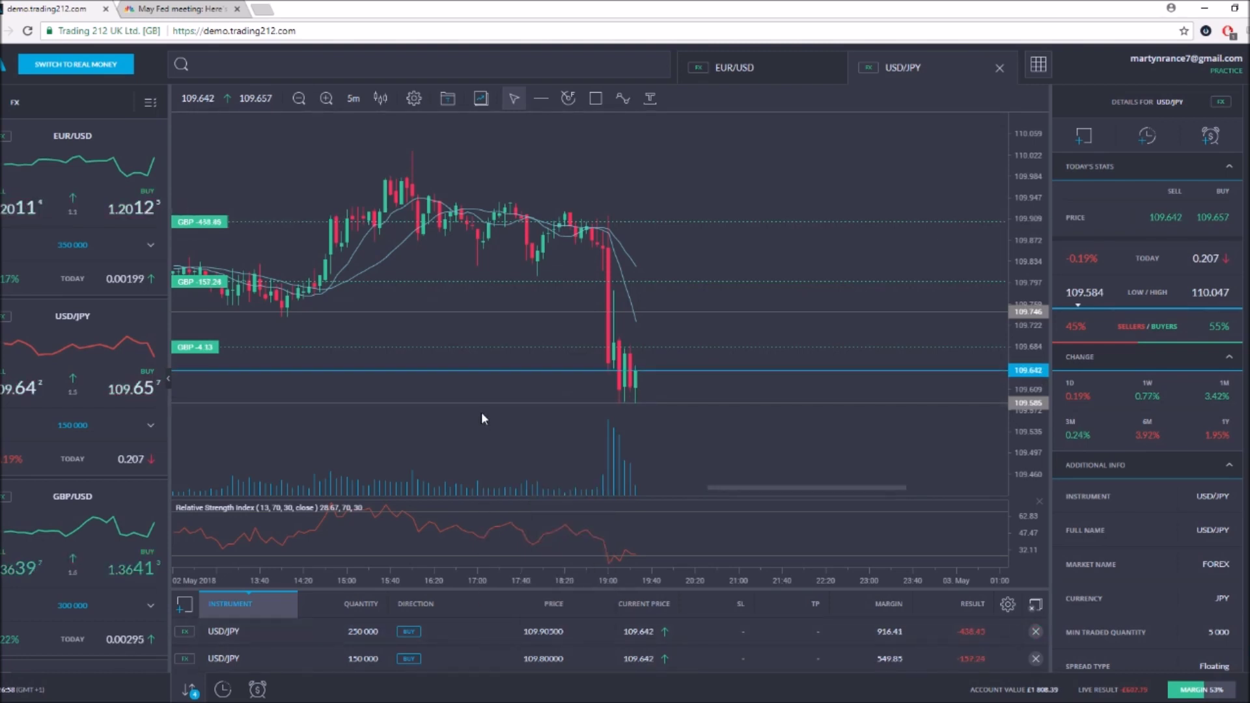